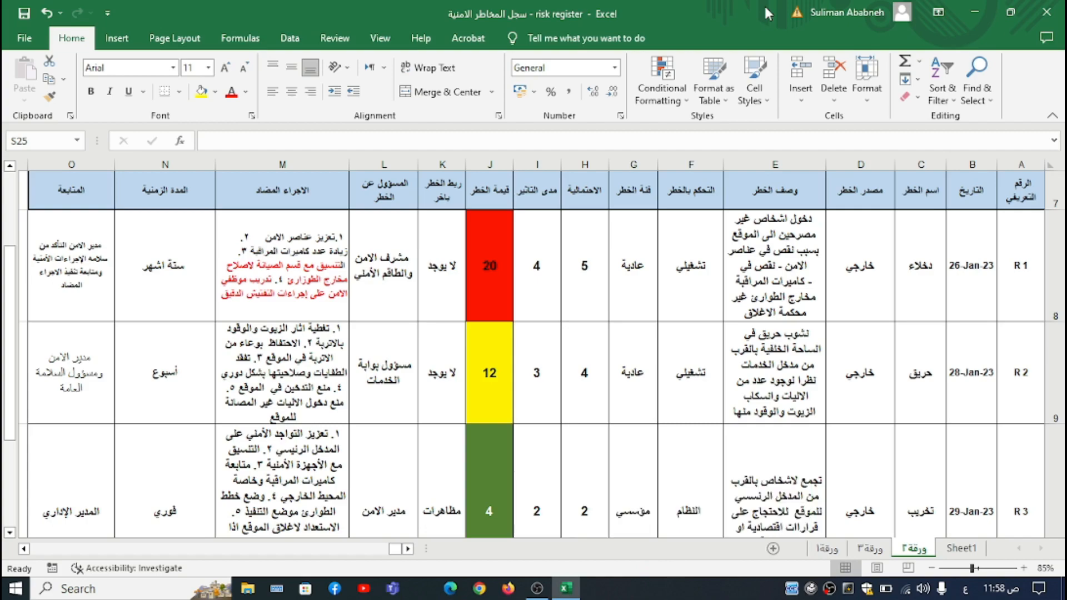
Step: On sheet ورقة٣, fill the range A1:O5 with the standard light blue colour
{"action": "scroll", "coordinate": [807, 327], "scroll_direction": "up", "scroll_amount": 2}
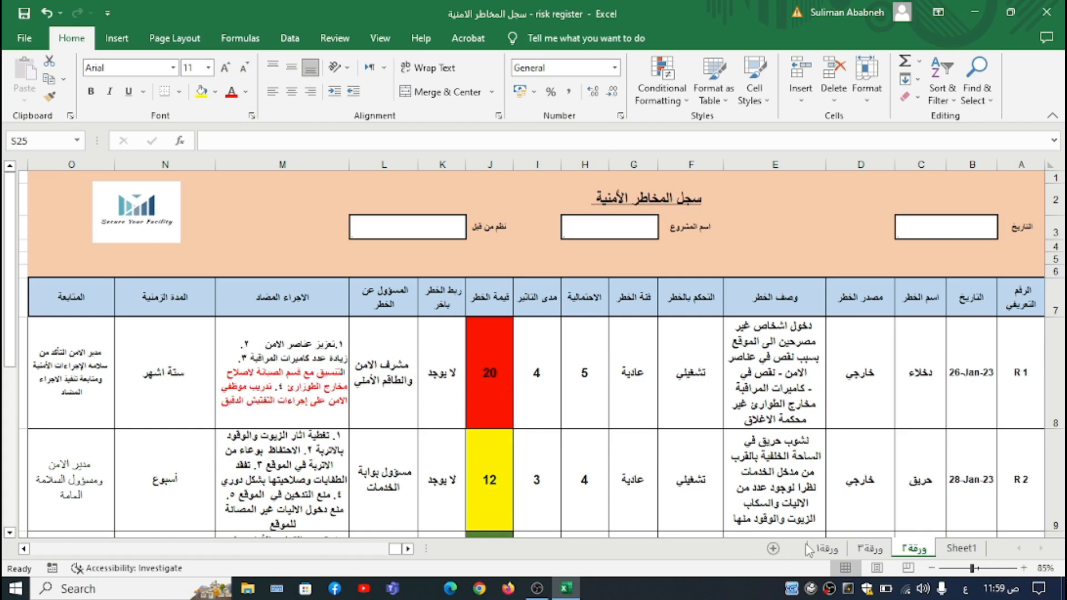
{"action": "left_click", "coordinate": [870, 550]}
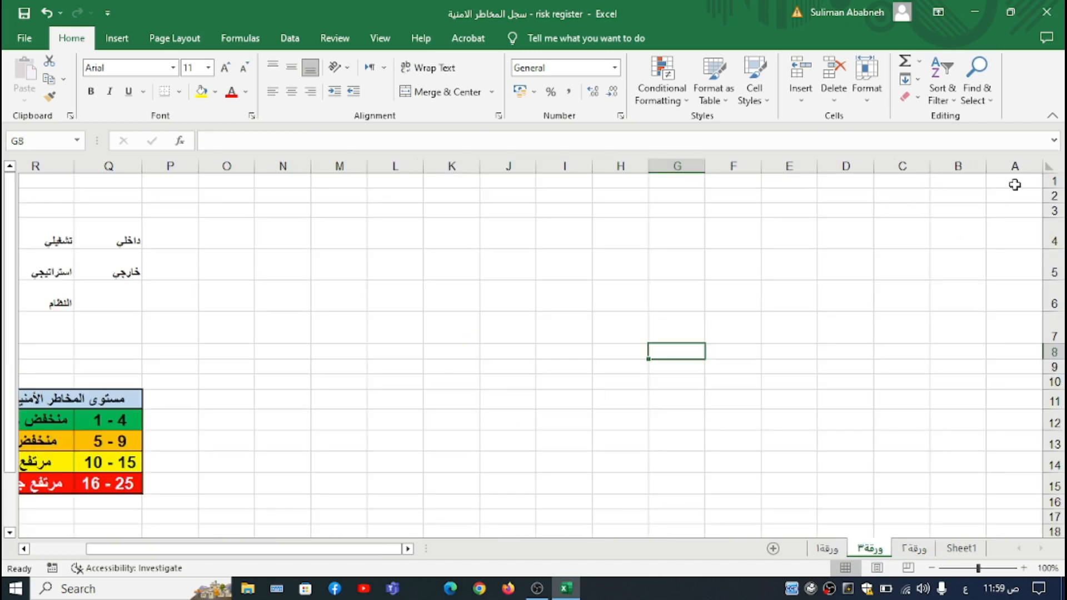
{"action": "left_click_drag", "start_coordinate": [1014, 184], "coordinate": [253, 256]}
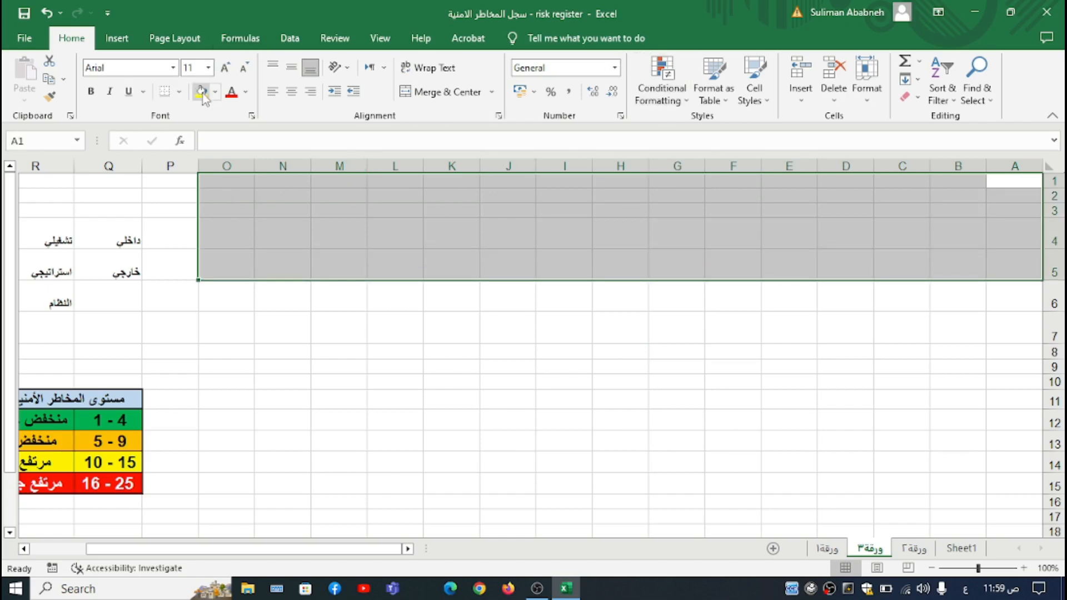
{"action": "left_click", "coordinate": [215, 96]}
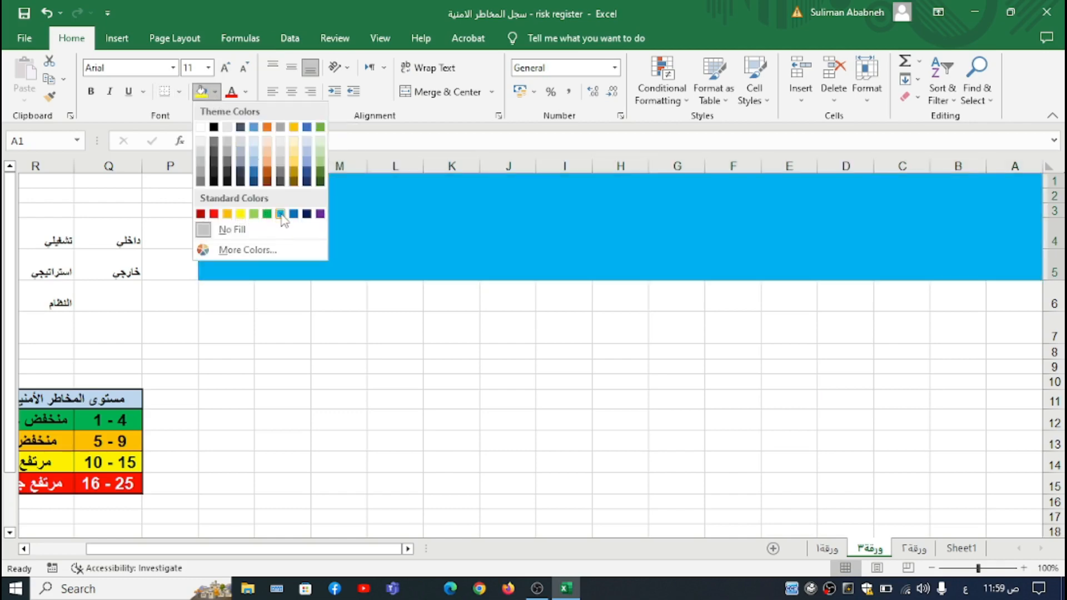
{"action": "left_click", "coordinate": [280, 214]}
{"action": "left_click", "coordinate": [721, 199]}
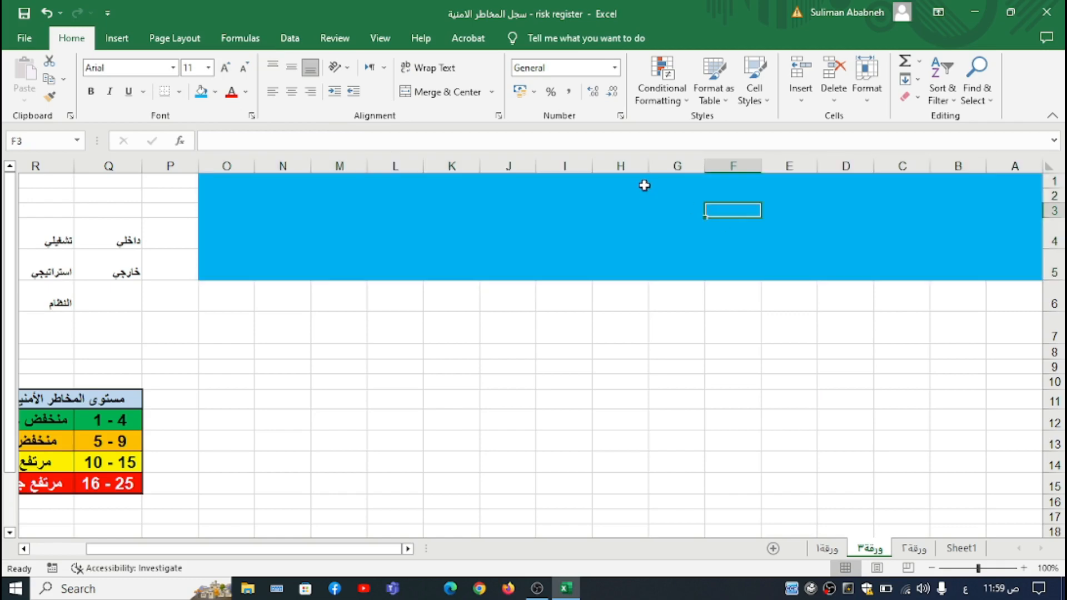
Step: Merge and center cells F2:H2 and enter the title "سجل المخاطر الأمنية"
{"action": "left_click_drag", "start_coordinate": [714, 190], "coordinate": [606, 197]}
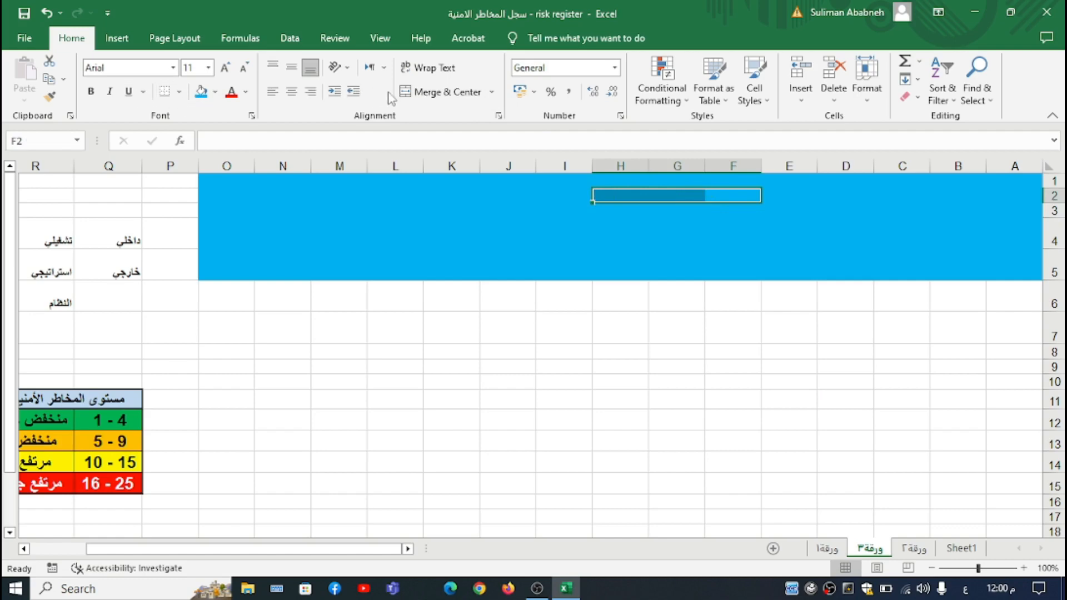
{"action": "left_click", "coordinate": [411, 96]}
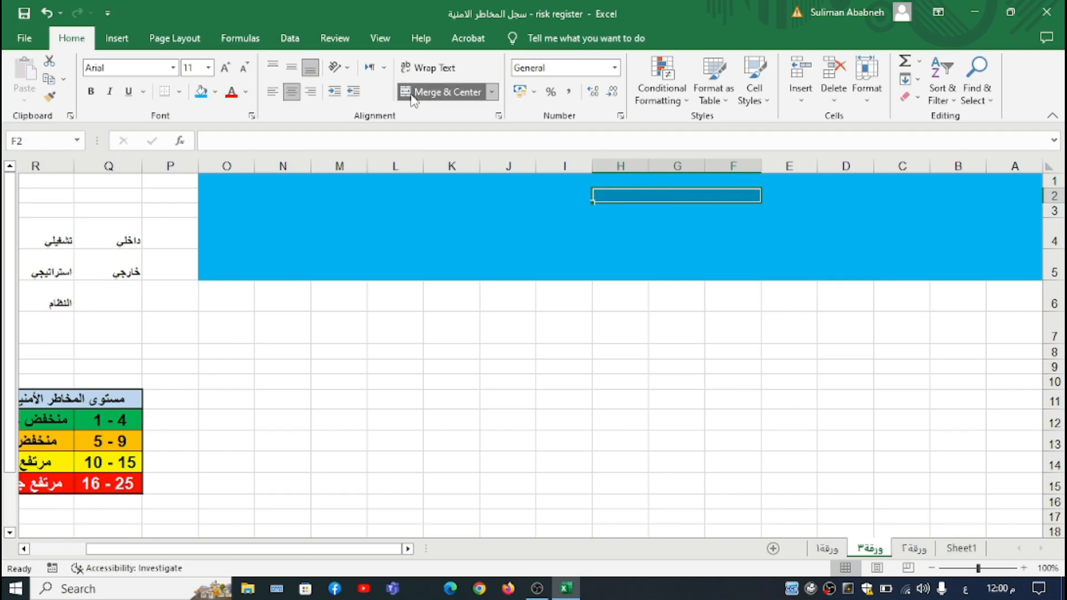
{"action": "type", "text": "سجل المخ"}
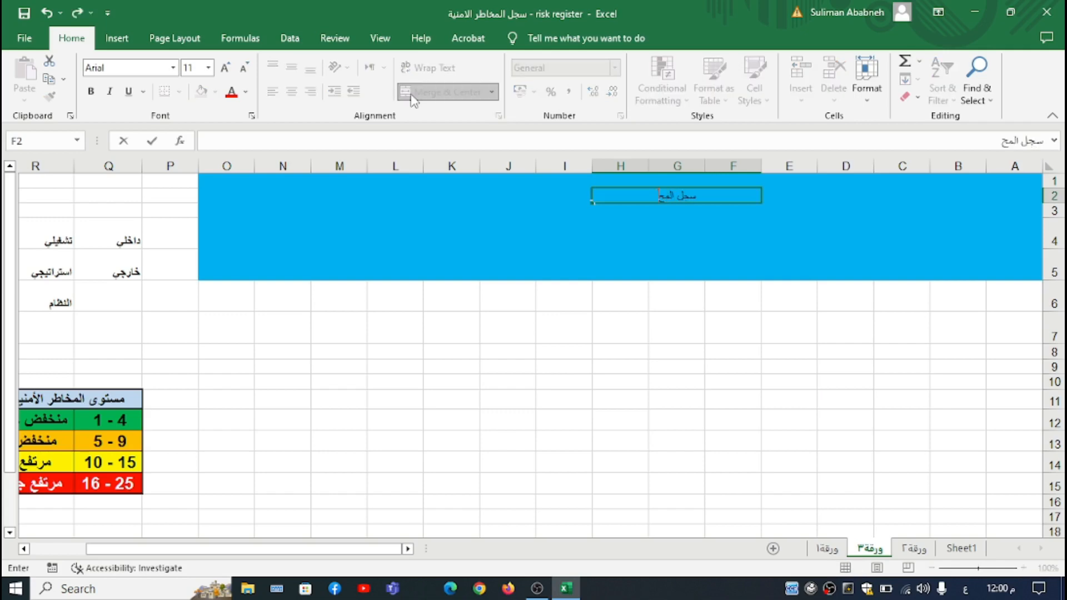
{"action": "type", "text": "اطر الامنية"}
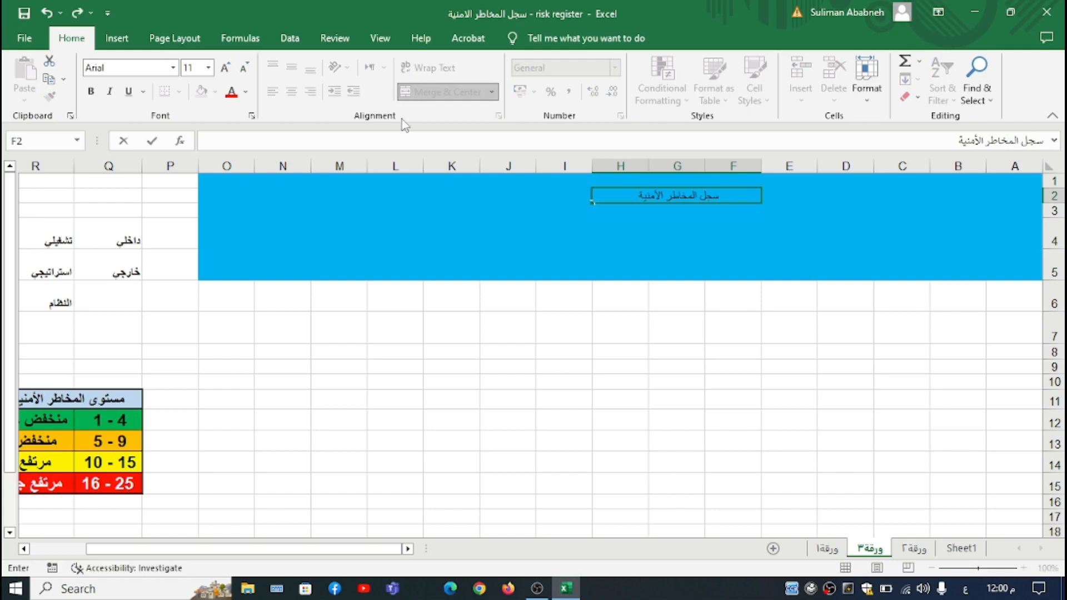
{"action": "left_click", "coordinate": [575, 262]}
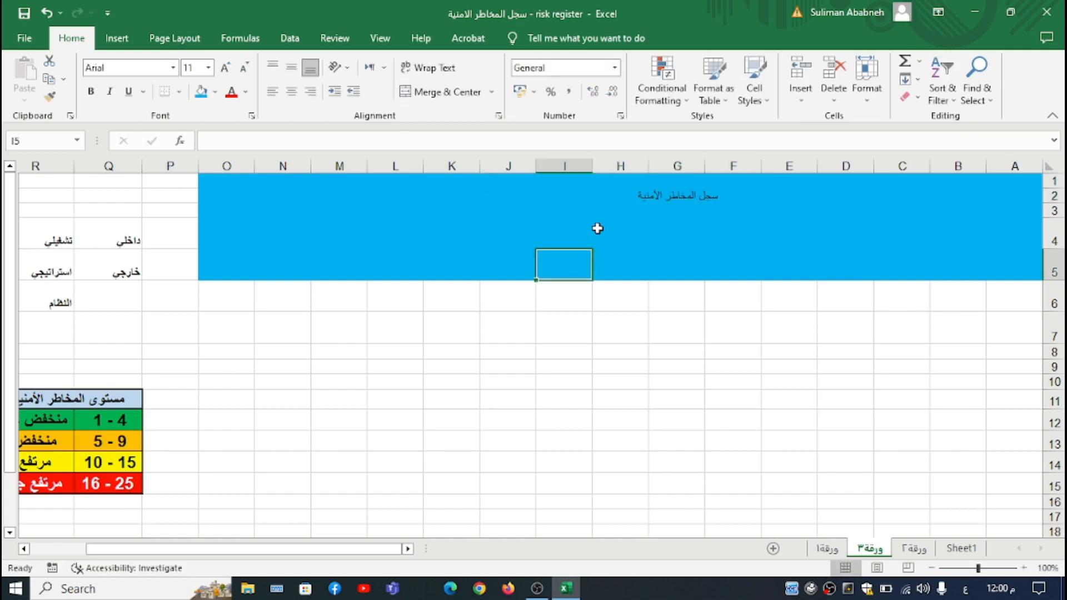
Step: Format the title cell F2 with a white fill and bold red text at font size 16
{"action": "left_click", "coordinate": [632, 200]}
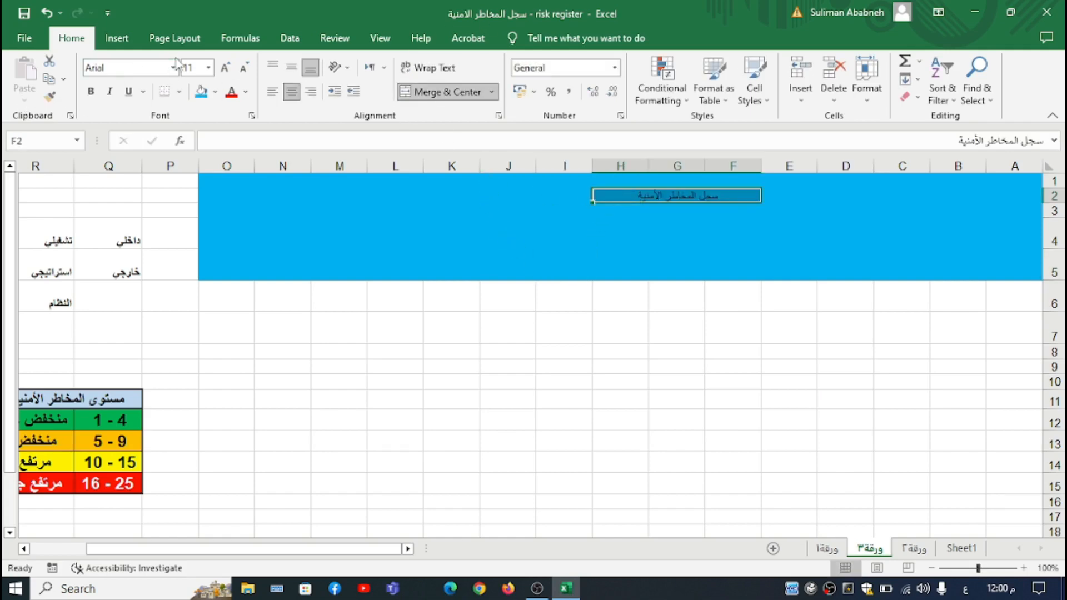
{"action": "left_click", "coordinate": [179, 91]}
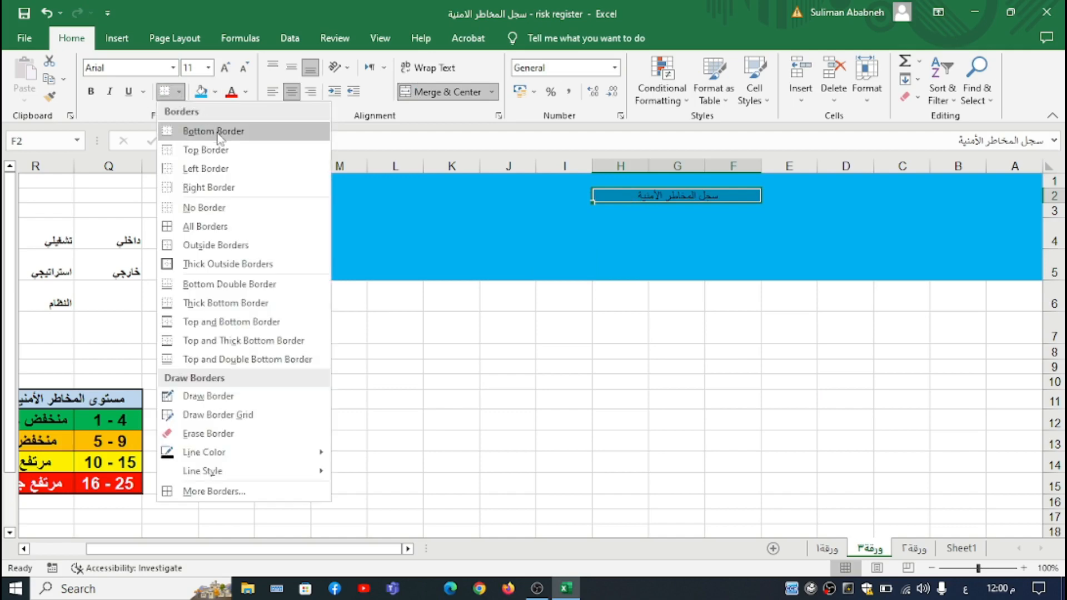
{"action": "left_click", "coordinate": [215, 91]}
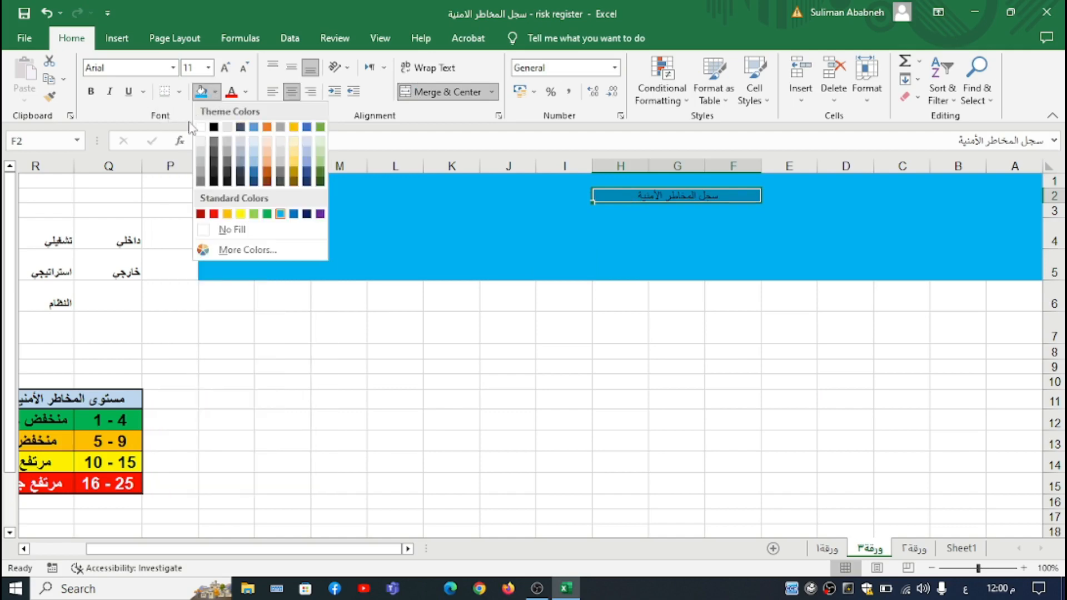
{"action": "left_click", "coordinate": [201, 127]}
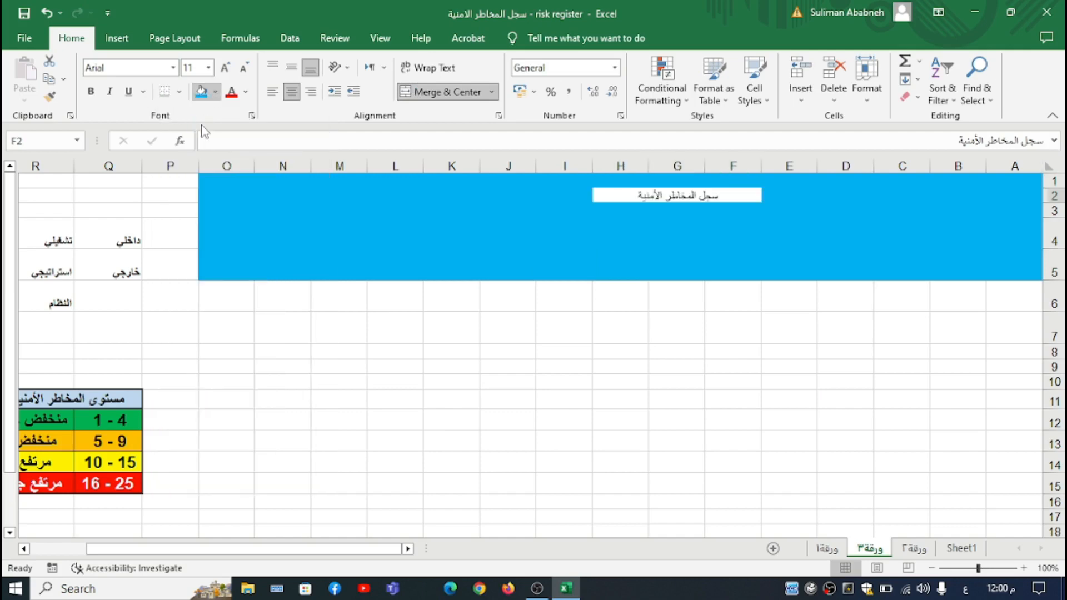
{"action": "left_click", "coordinate": [245, 93]}
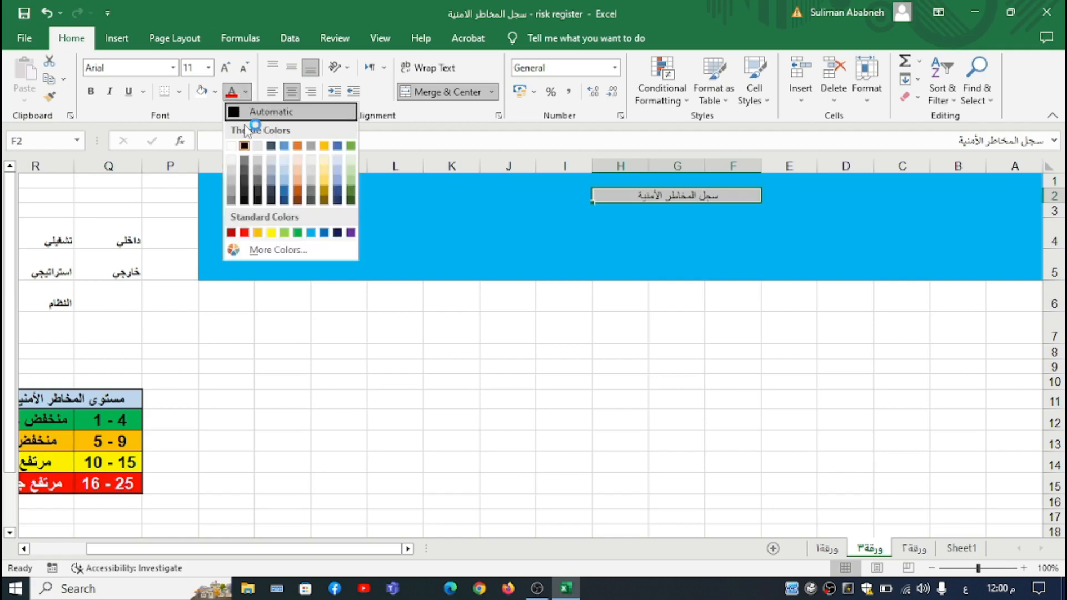
{"action": "left_click", "coordinate": [245, 232]}
{"action": "left_click", "coordinate": [91, 91]}
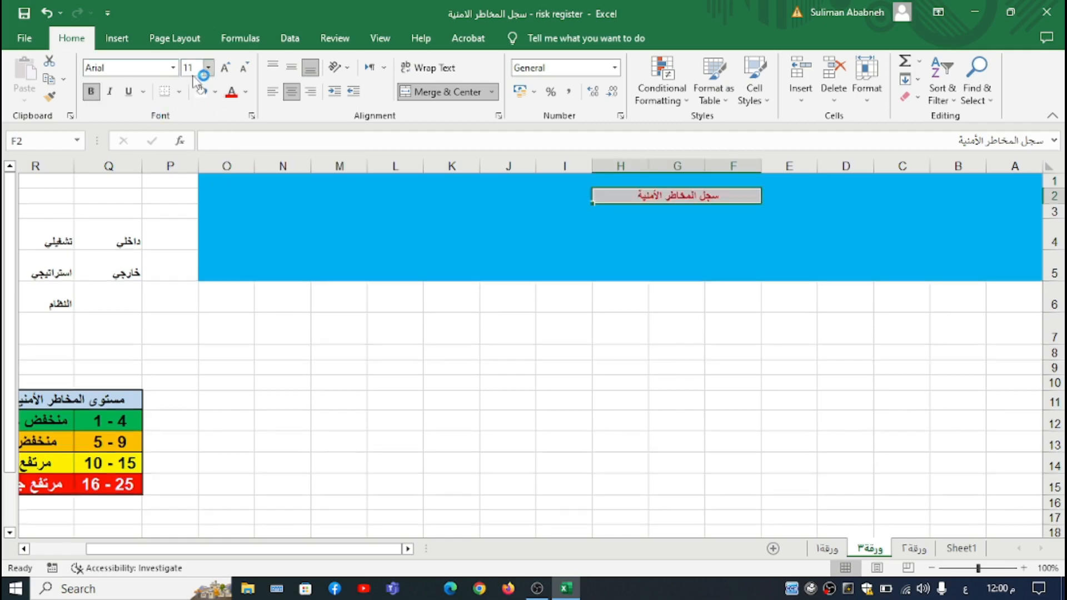
{"action": "left_click", "coordinate": [207, 68]}
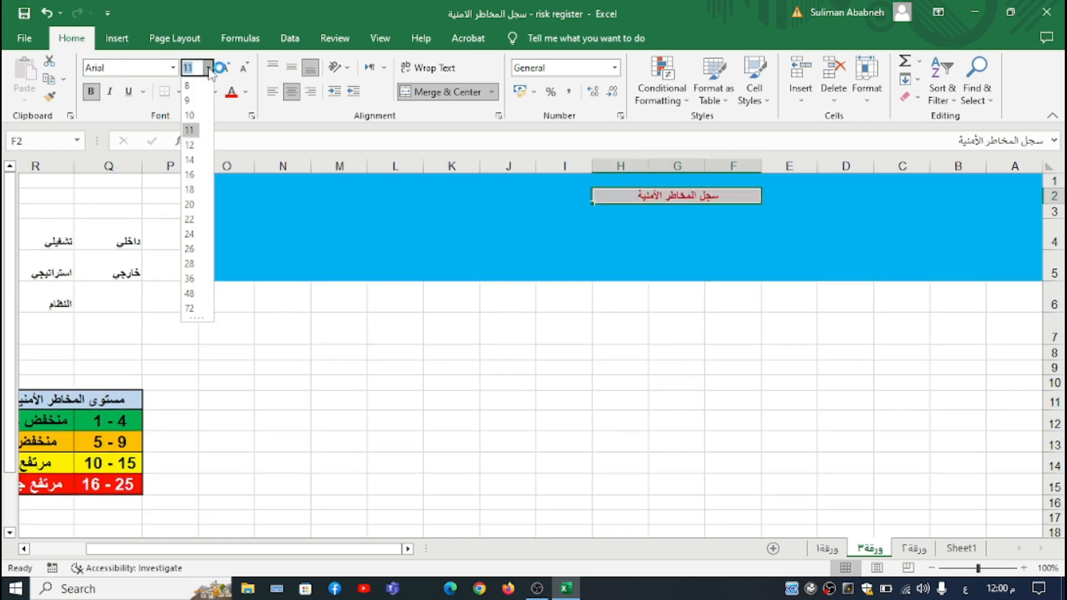
{"action": "left_click", "coordinate": [190, 176]}
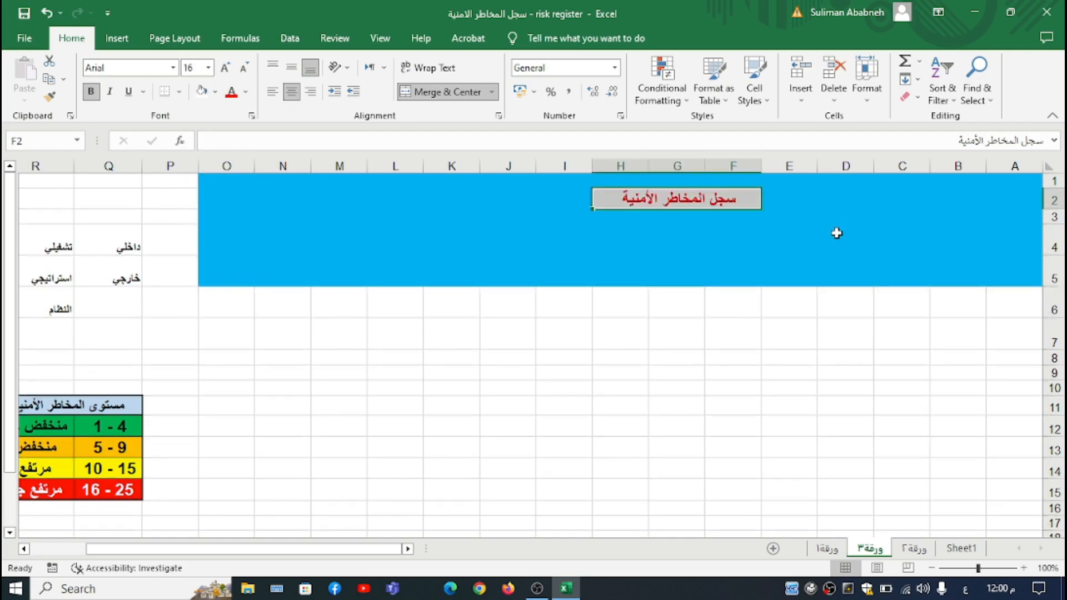
{"action": "left_click", "coordinate": [836, 233]}
Step: Reduce the height of row 4 and enter the label "التاريخ" in cell A4
{"action": "left_click", "coordinate": [959, 229]}
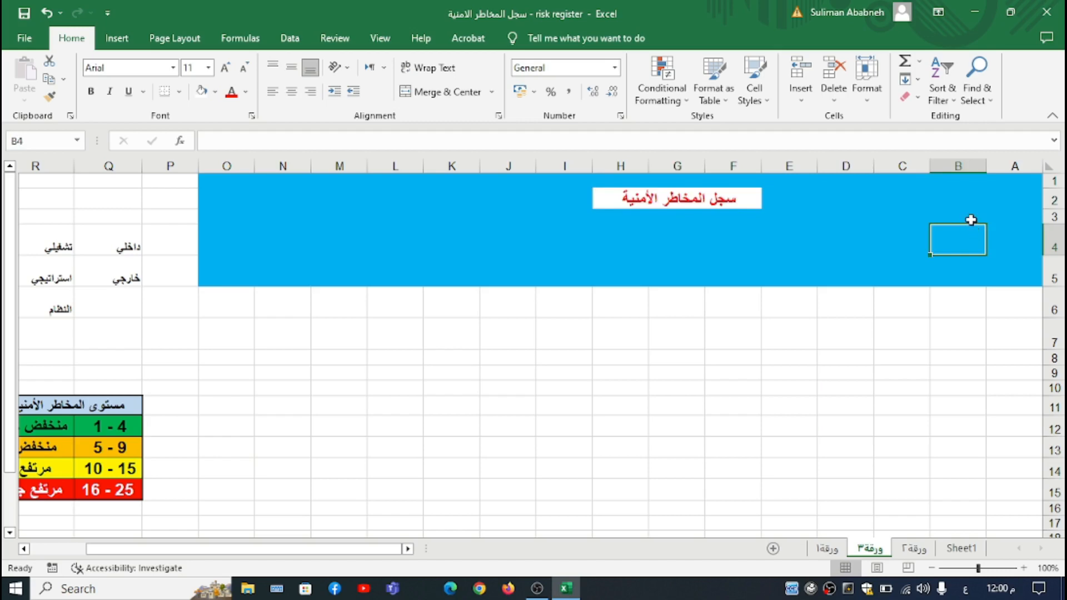
{"action": "left_click", "coordinate": [1052, 248]}
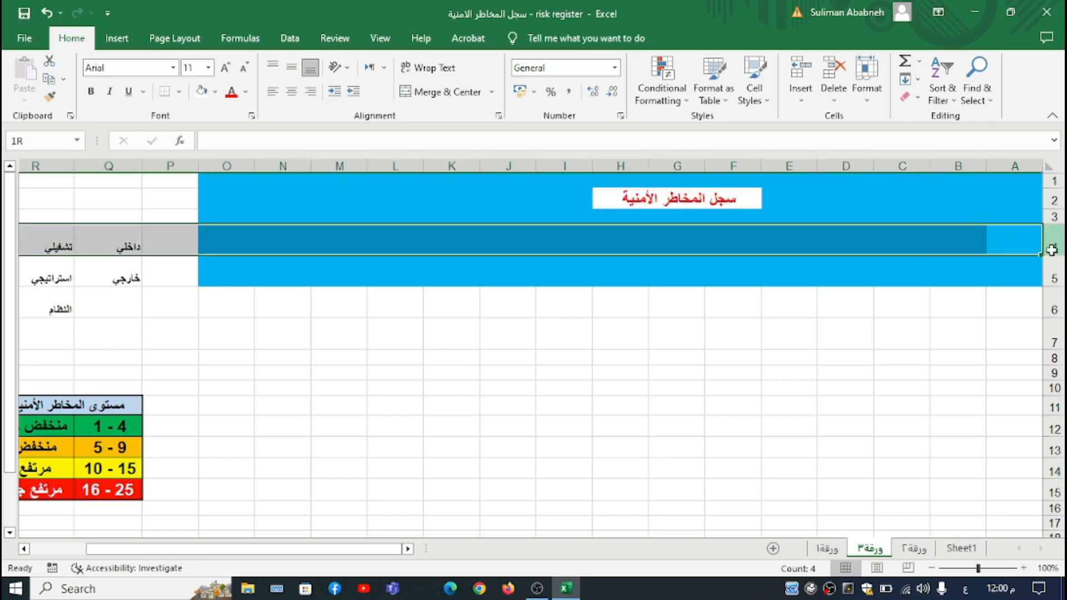
{"action": "left_click_drag", "start_coordinate": [1050, 255], "coordinate": [1042, 242]}
{"action": "left_click", "coordinate": [996, 234]}
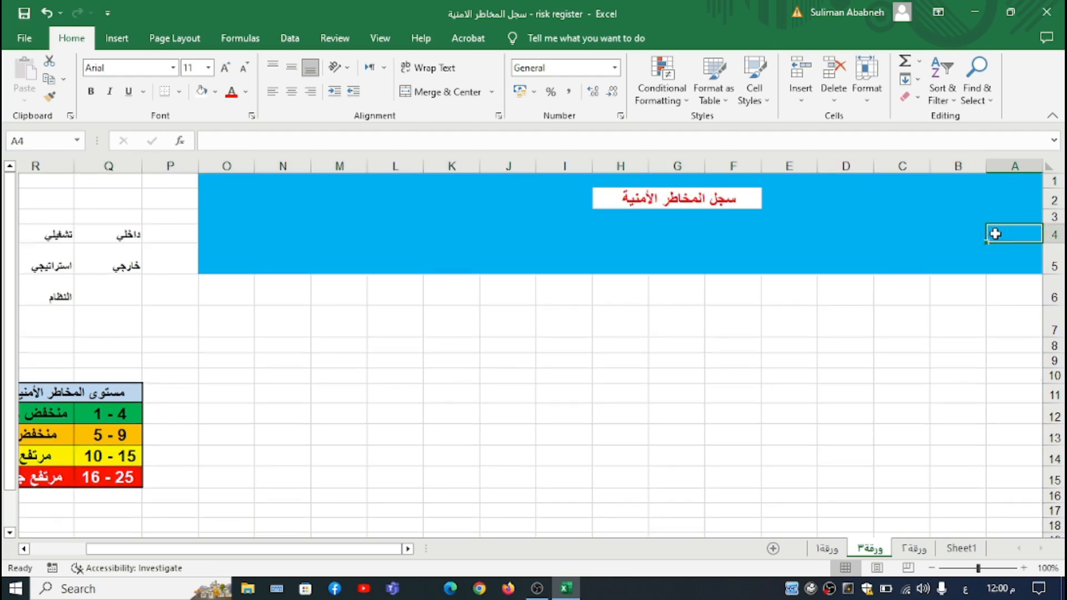
{"action": "type", "text": "التاريخ"}
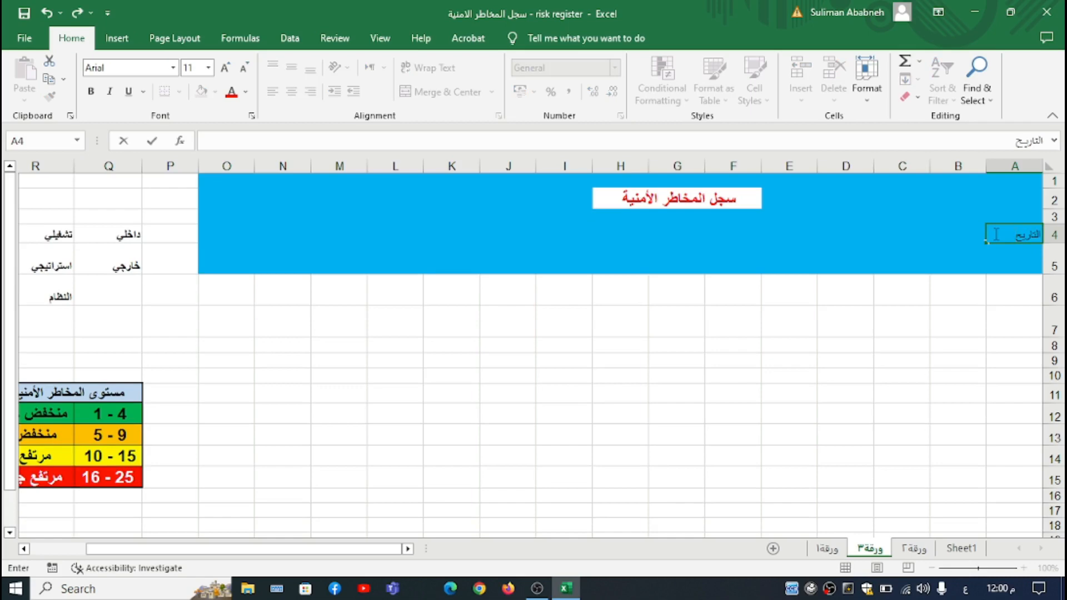
{"action": "key", "text": "BackSpace"}
{"action": "type", "text": "خ"}
Step: Fill cell B4 with white and apply Thick Outside Borders to it
{"action": "left_click", "coordinate": [971, 233]}
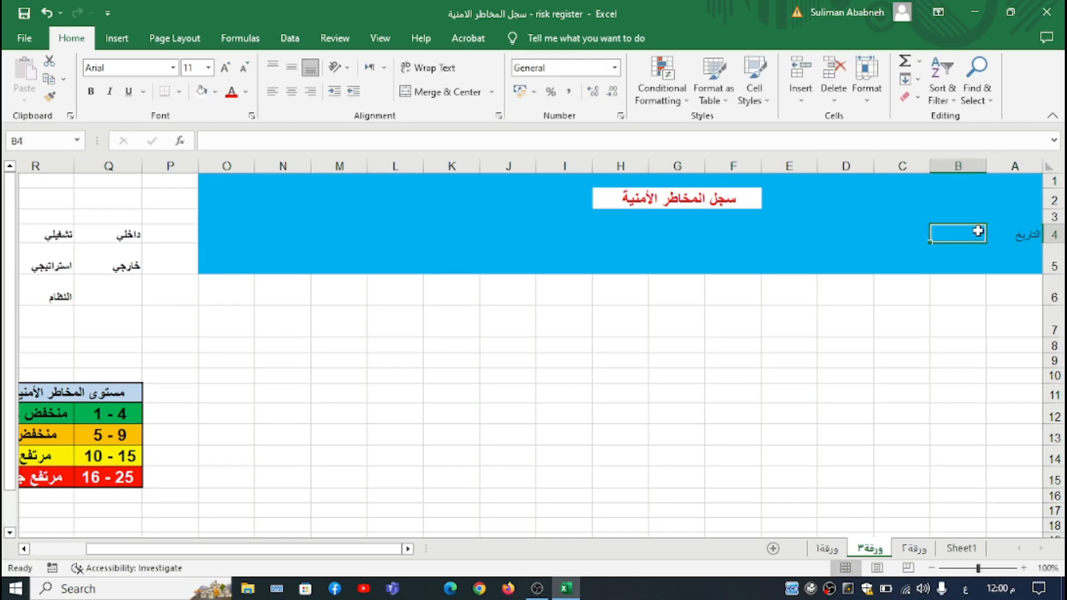
{"action": "left_click", "coordinate": [201, 92]}
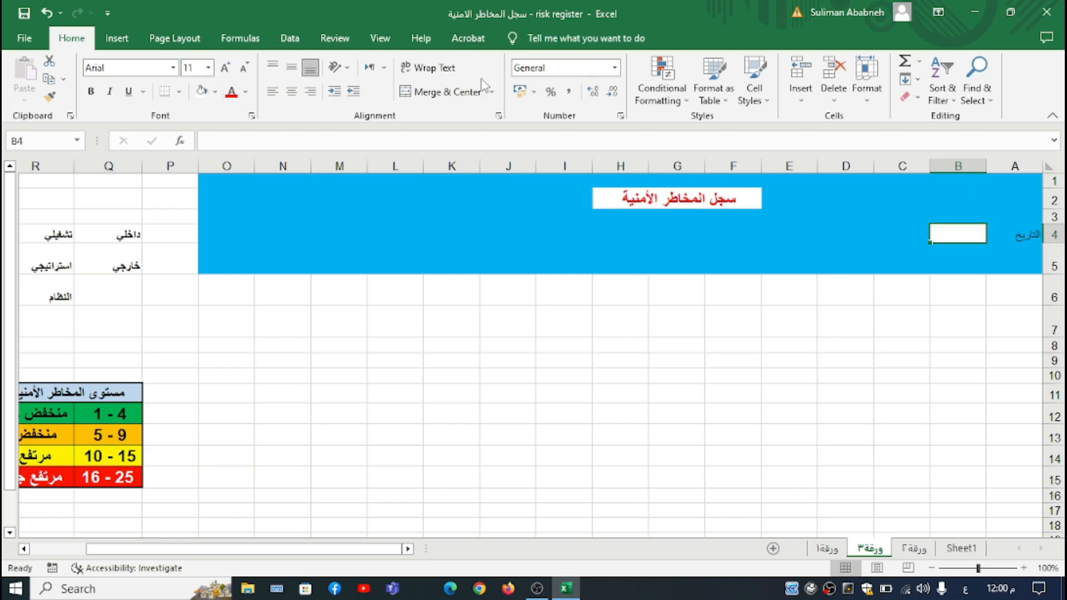
{"action": "left_click", "coordinate": [179, 92]}
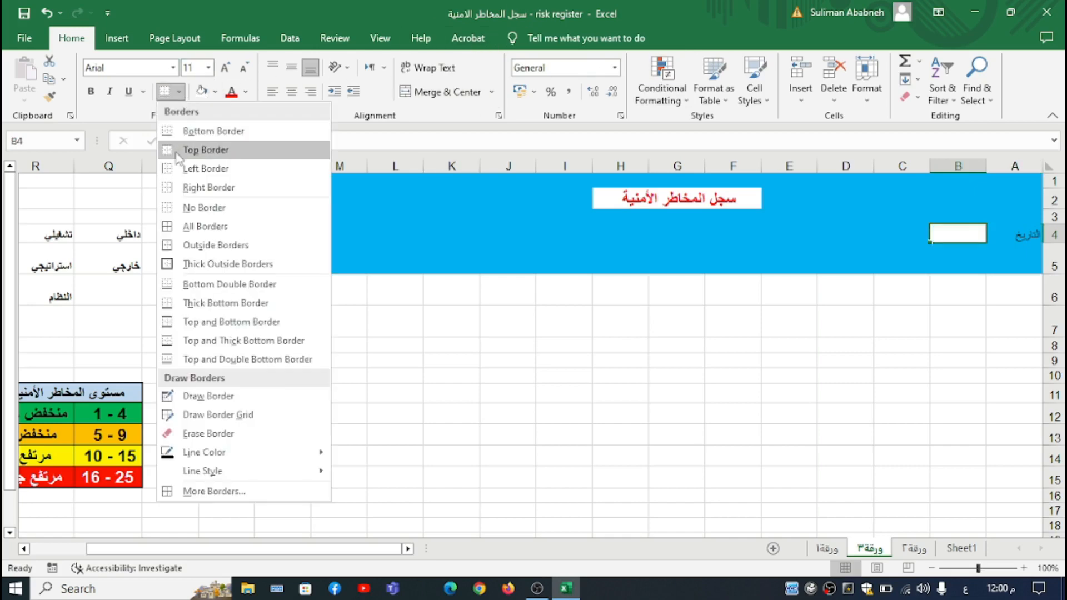
{"action": "left_click", "coordinate": [228, 264]}
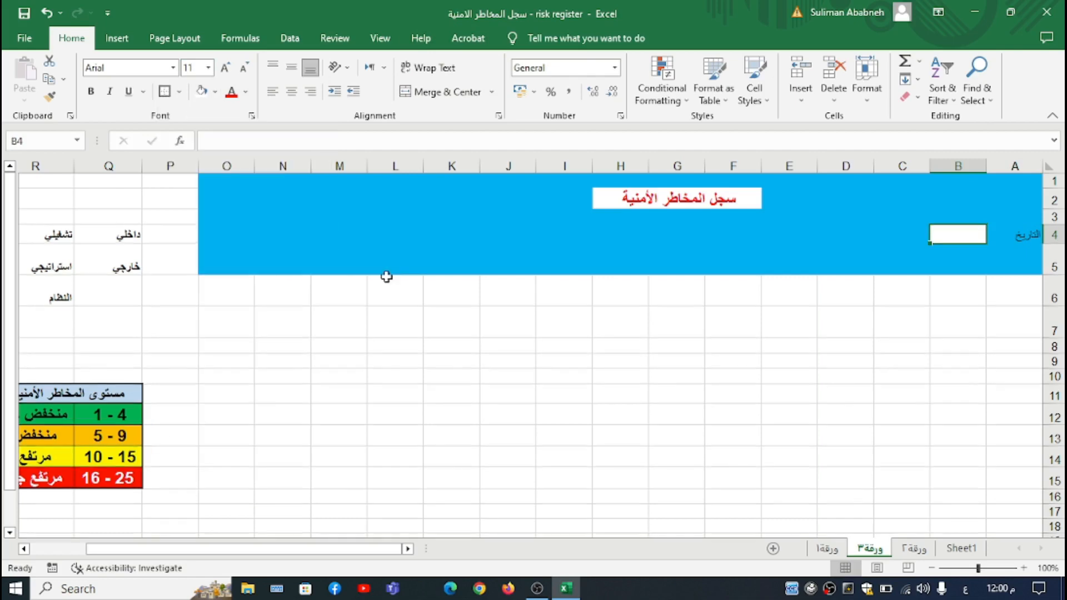
Step: Enter the label "اسم المشروع" in cell F4
{"action": "left_click", "coordinate": [809, 236]}
{"action": "left_click", "coordinate": [746, 236]}
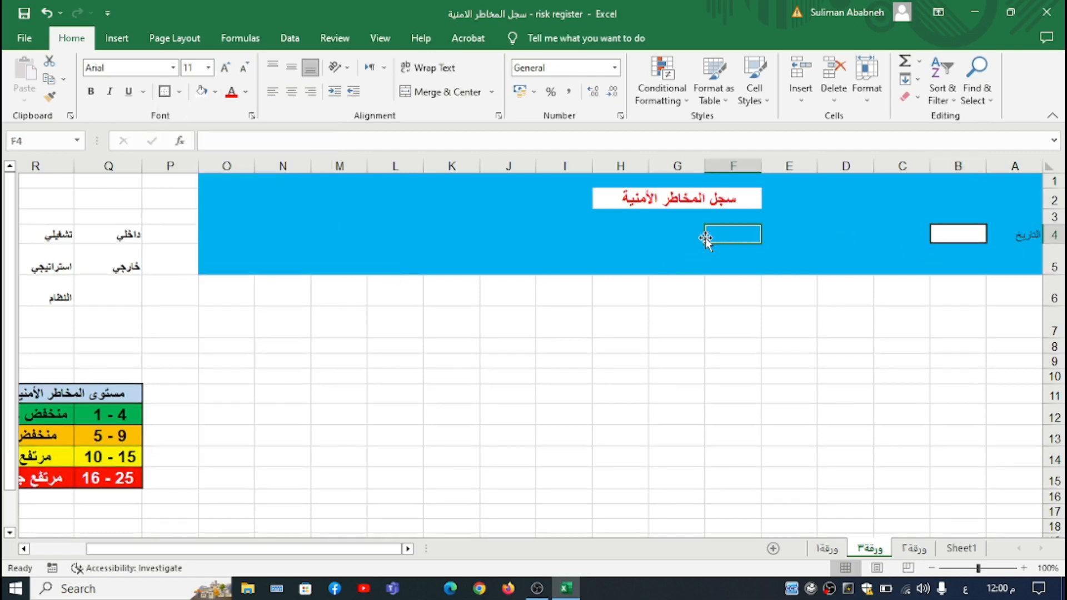
{"action": "type", "text": "اسم المشرو"}
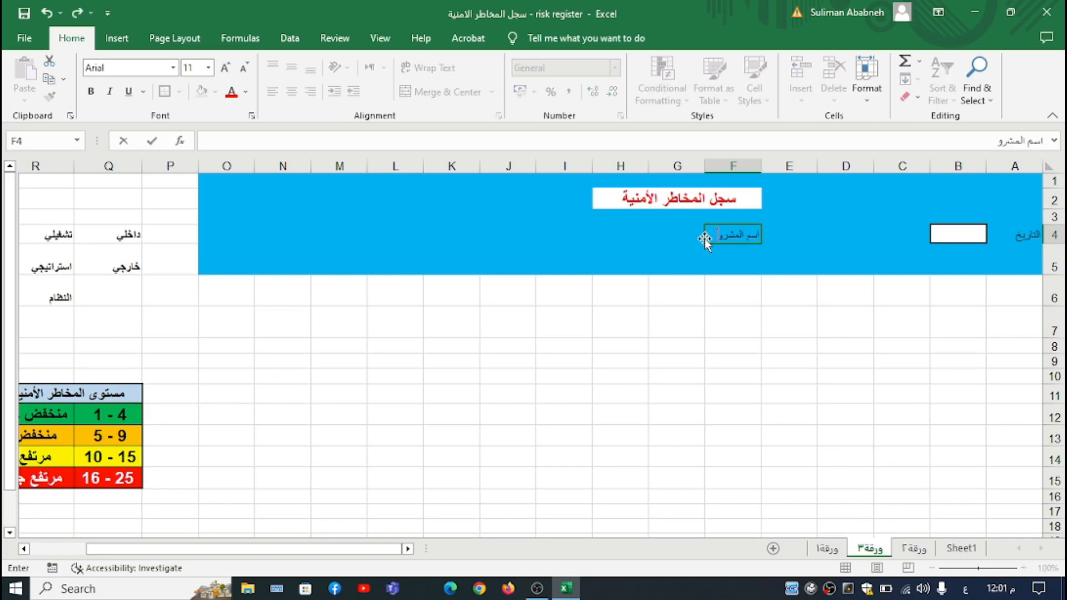
{"action": "type", "text": "ع"}
Step: Merge and center cells G4:I4 and format them as an entry box with white fill and thick outside borders
{"action": "left_click_drag", "start_coordinate": [695, 238], "coordinate": [588, 237]}
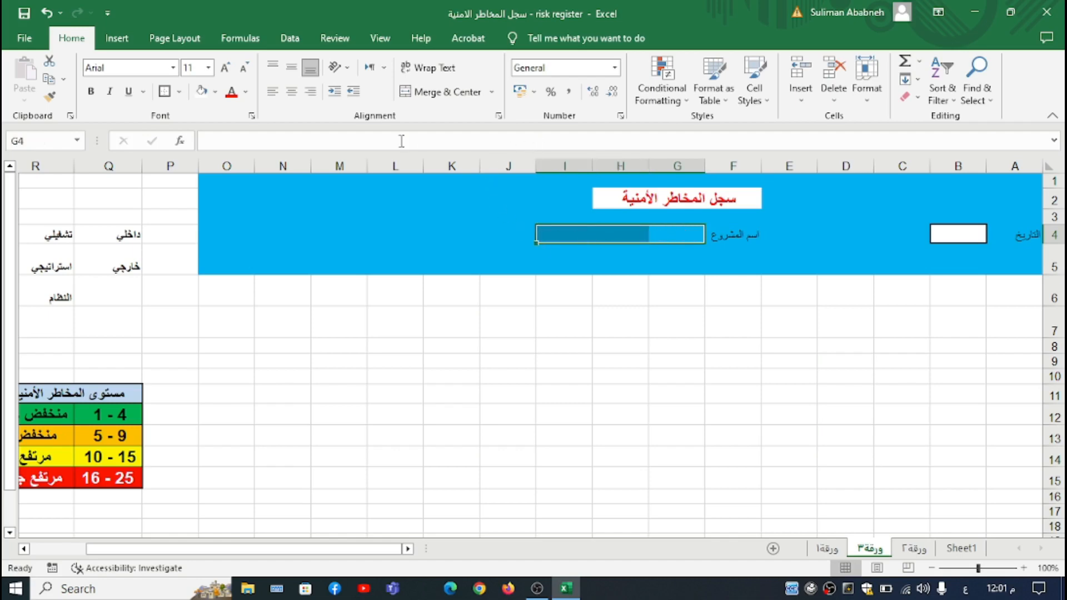
{"action": "left_click", "coordinate": [407, 94]}
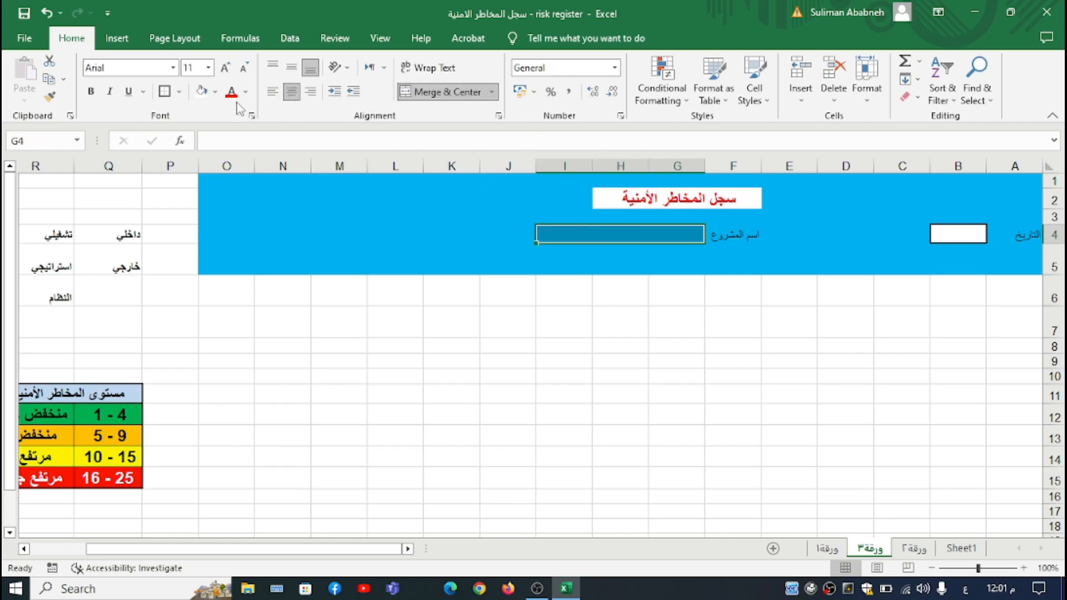
{"action": "left_click", "coordinate": [200, 95]}
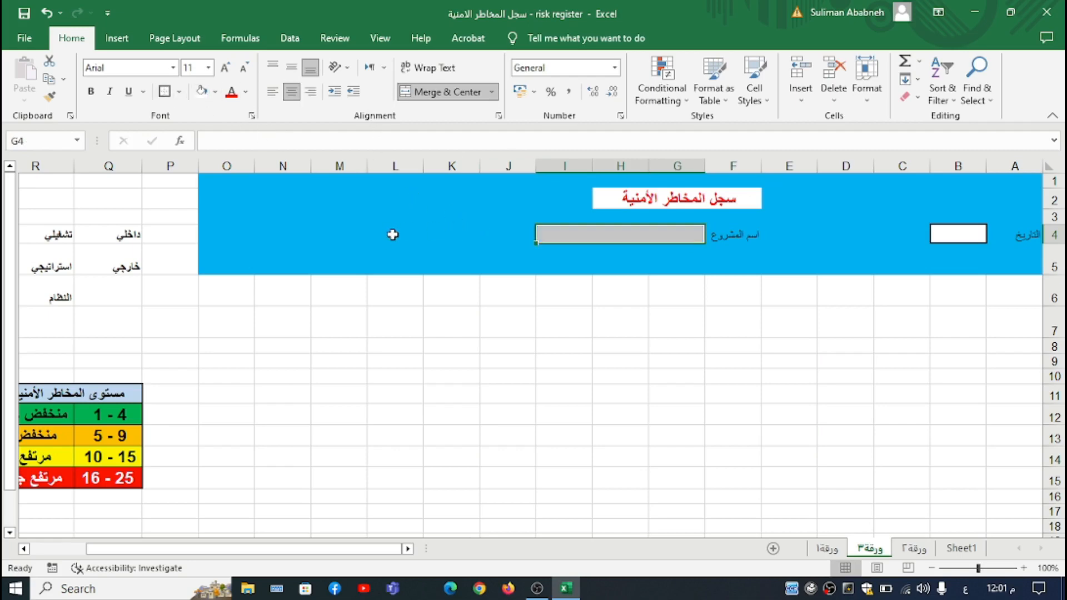
Step: Merge and center cells L4:M4 and fill the merged cell with white
{"action": "left_click", "coordinate": [440, 236]}
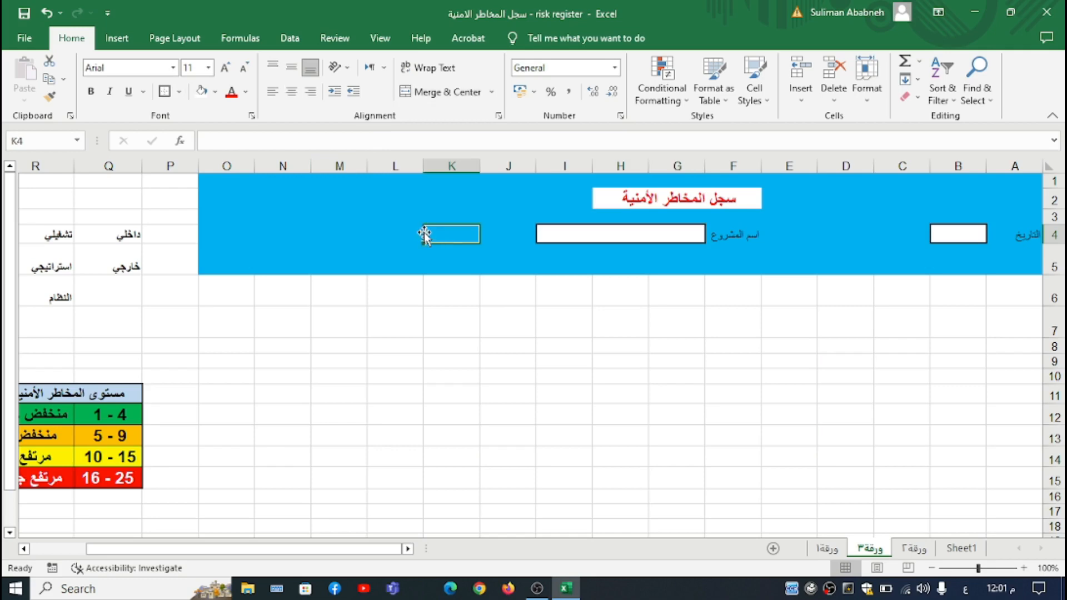
{"action": "left_click", "coordinate": [412, 232]}
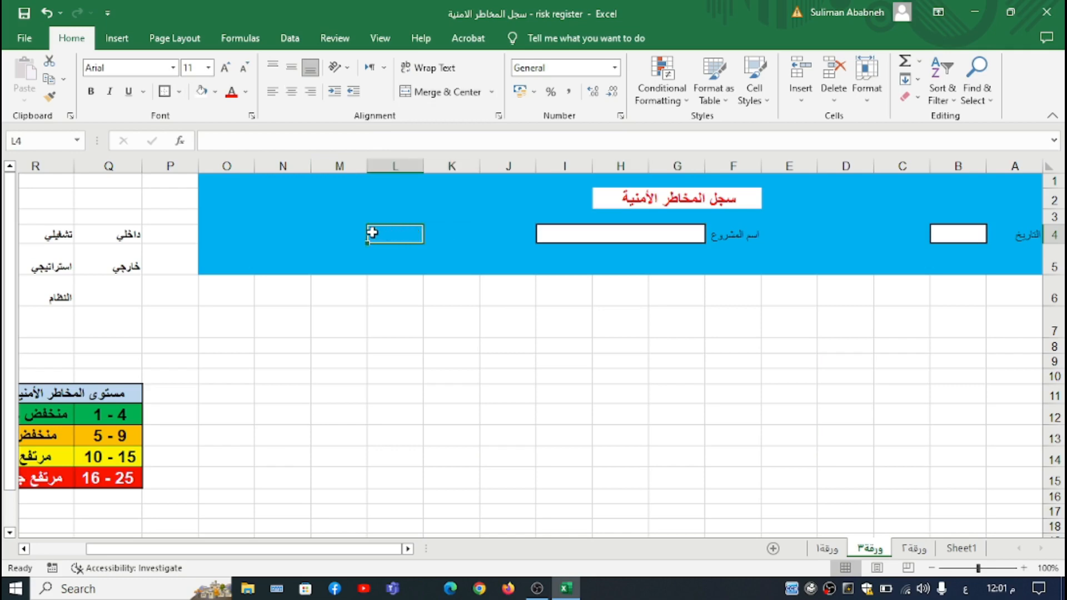
{"action": "left_click_drag", "start_coordinate": [371, 231], "coordinate": [355, 232]}
{"action": "left_click", "coordinate": [411, 91]}
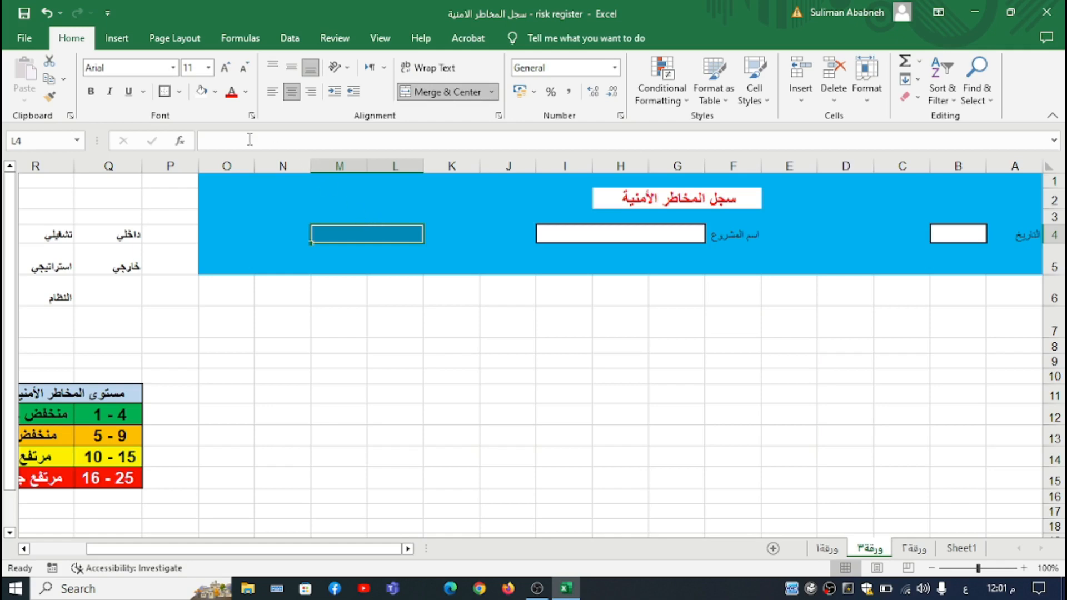
{"action": "left_click", "coordinate": [204, 91]}
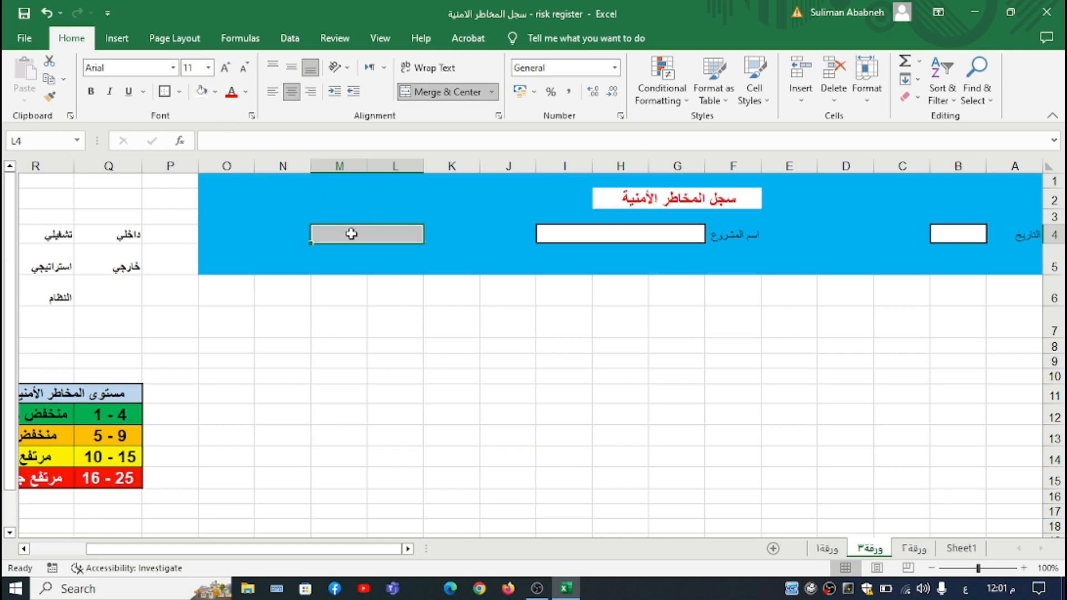
Step: Undo the white fill and merge on L4:M4, and enter the label "منظم السجل" in the cells, merged and centered again
{"action": "key", "text": "ctrl+z"}
{"action": "key", "text": "ctrl+z"}
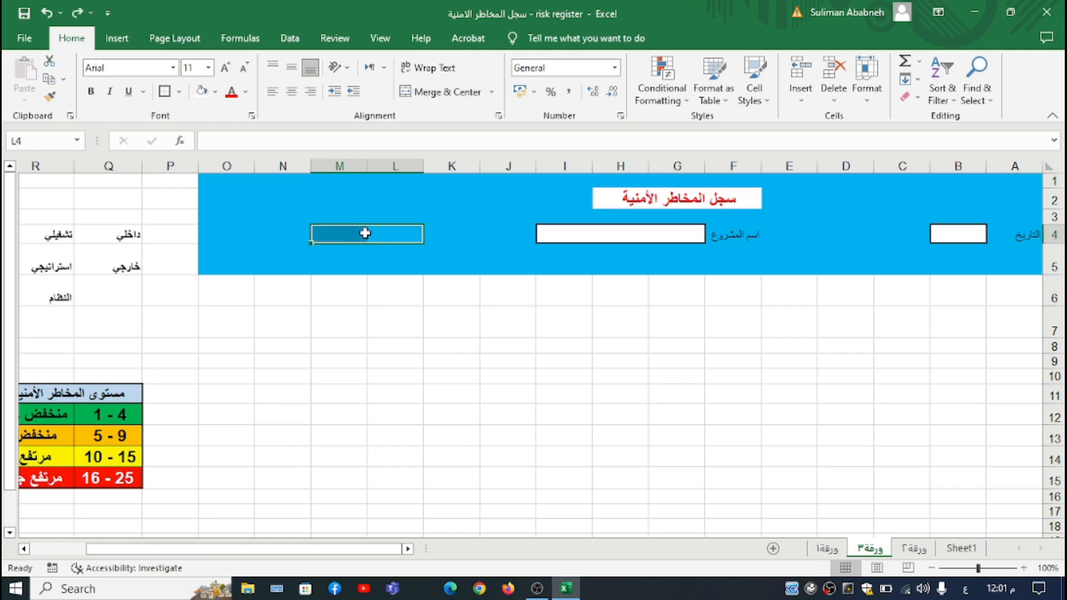
{"action": "left_click", "coordinate": [378, 233]}
{"action": "left_click_drag", "start_coordinate": [375, 232], "coordinate": [345, 233]}
{"action": "left_click", "coordinate": [409, 95]}
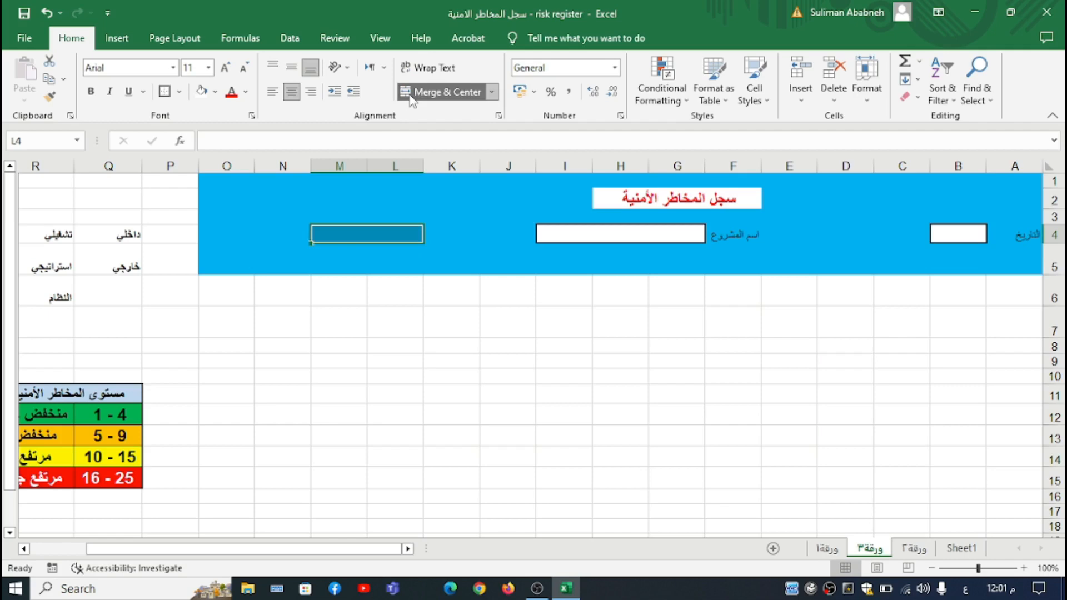
{"action": "type", "text": "منظم السجل"}
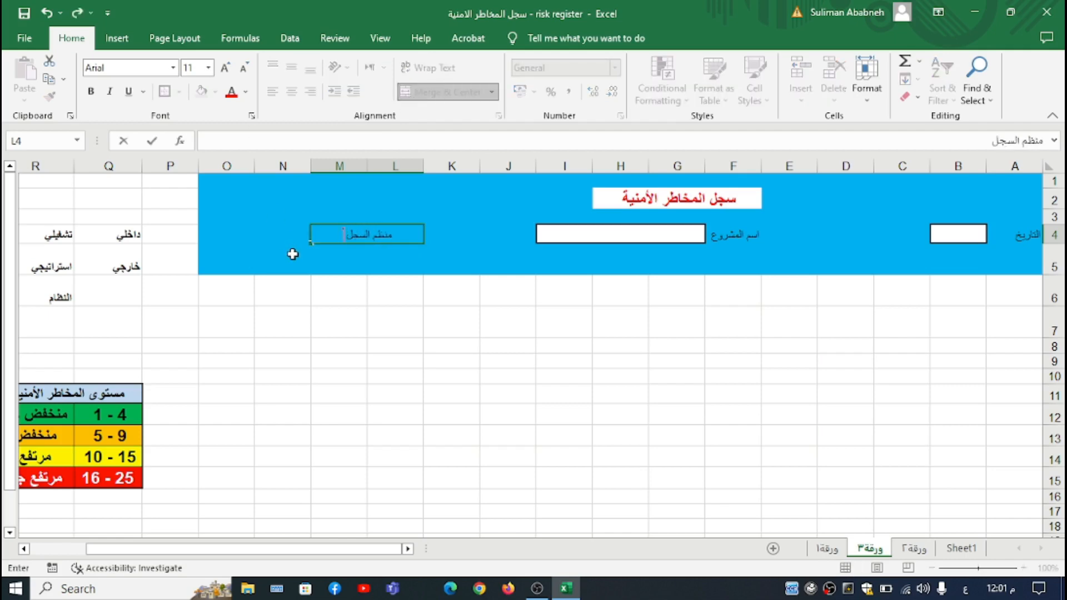
Step: Merge and center cells N4:O4 and format them as an entry box with white fill and thick outside borders
{"action": "left_click_drag", "start_coordinate": [291, 235], "coordinate": [228, 234]}
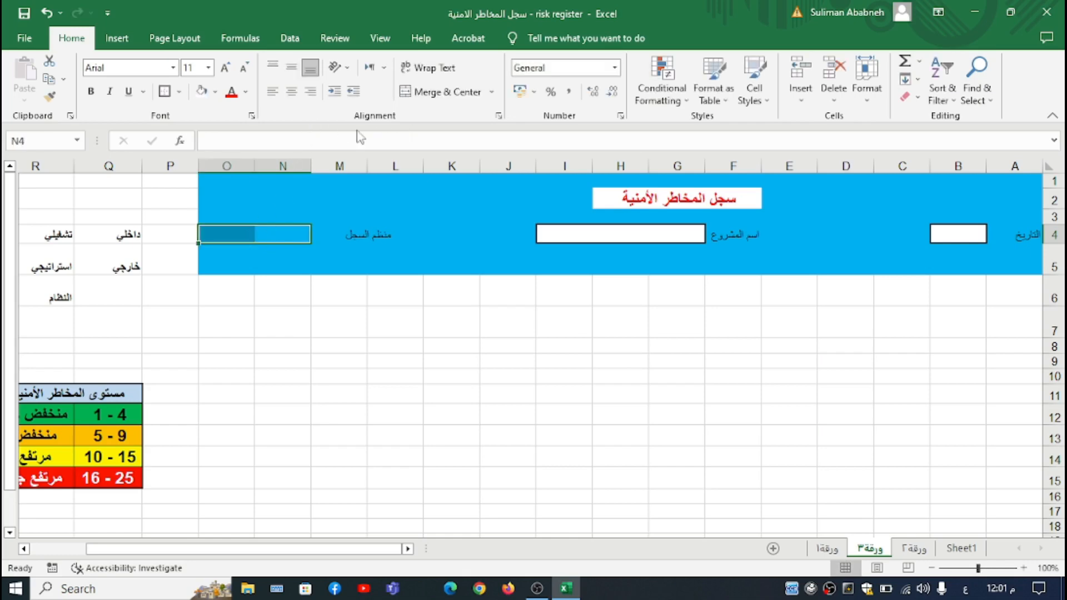
{"action": "left_click", "coordinate": [442, 91]}
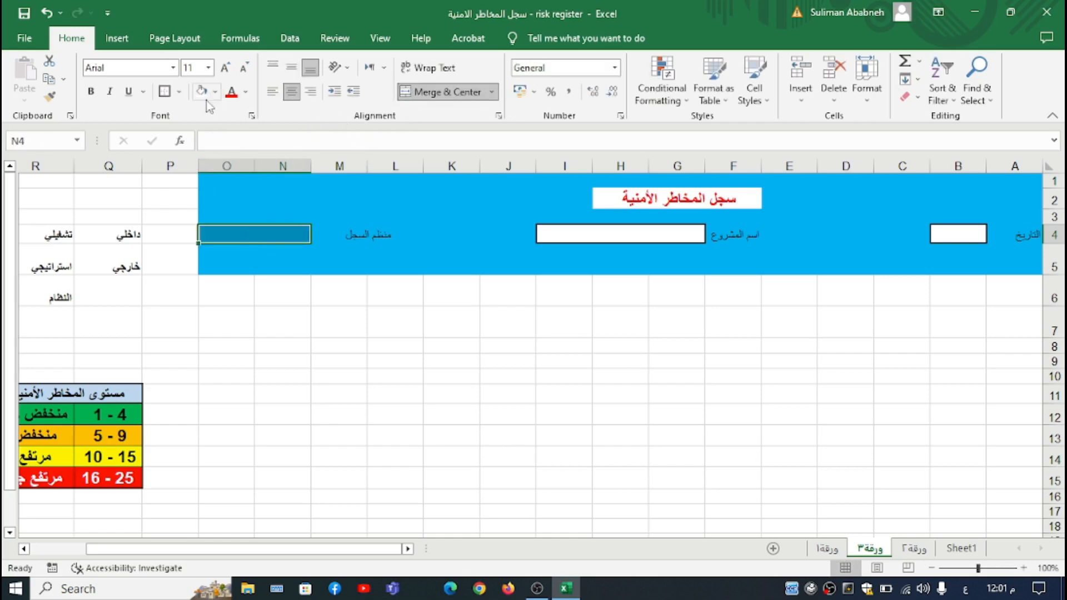
{"action": "left_click", "coordinate": [201, 93]}
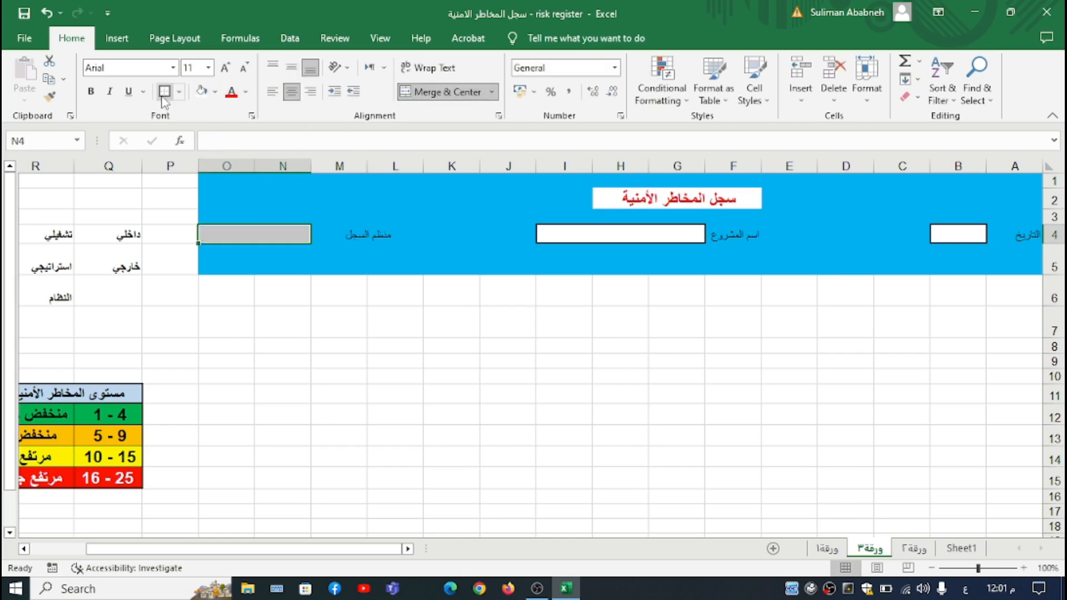
{"action": "left_click", "coordinate": [407, 266]}
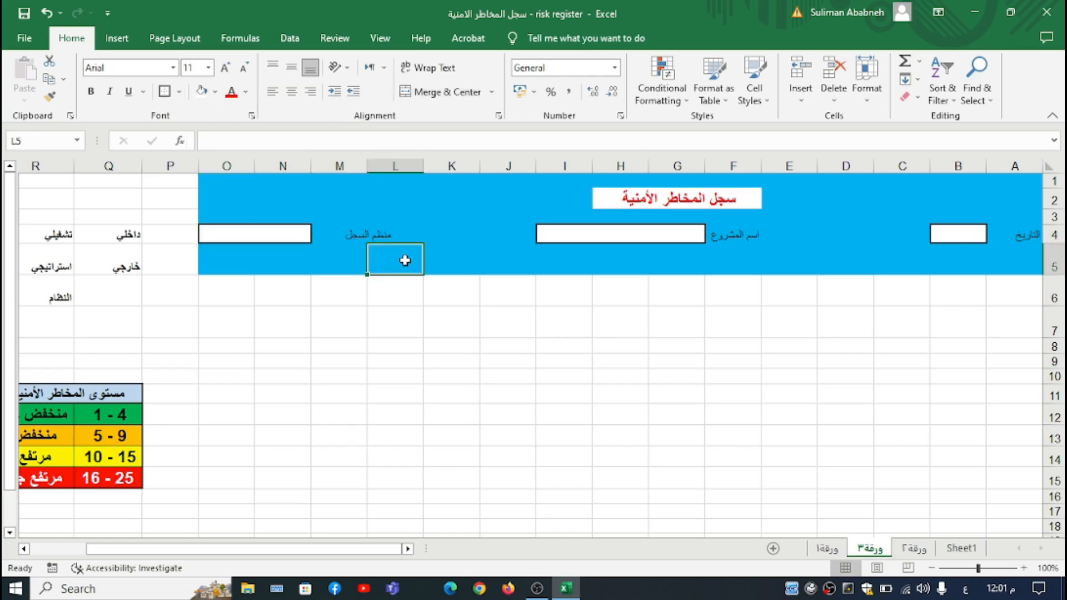
Step: Make the three header labels in L4, F4 and A4 bold with a red font color
{"action": "left_click", "coordinate": [394, 237]}
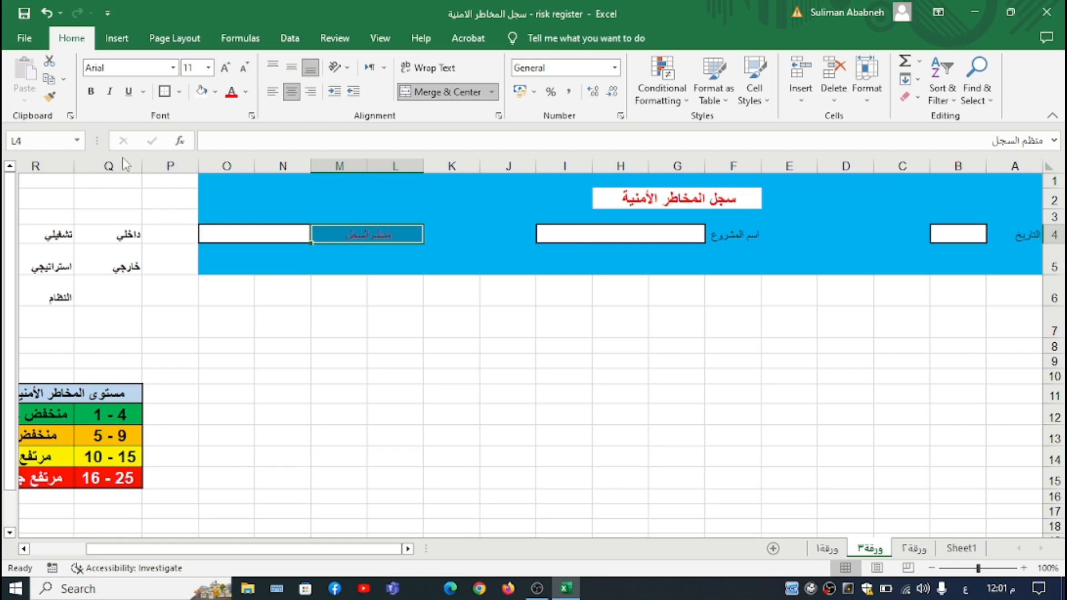
{"action": "left_click", "coordinate": [91, 91]}
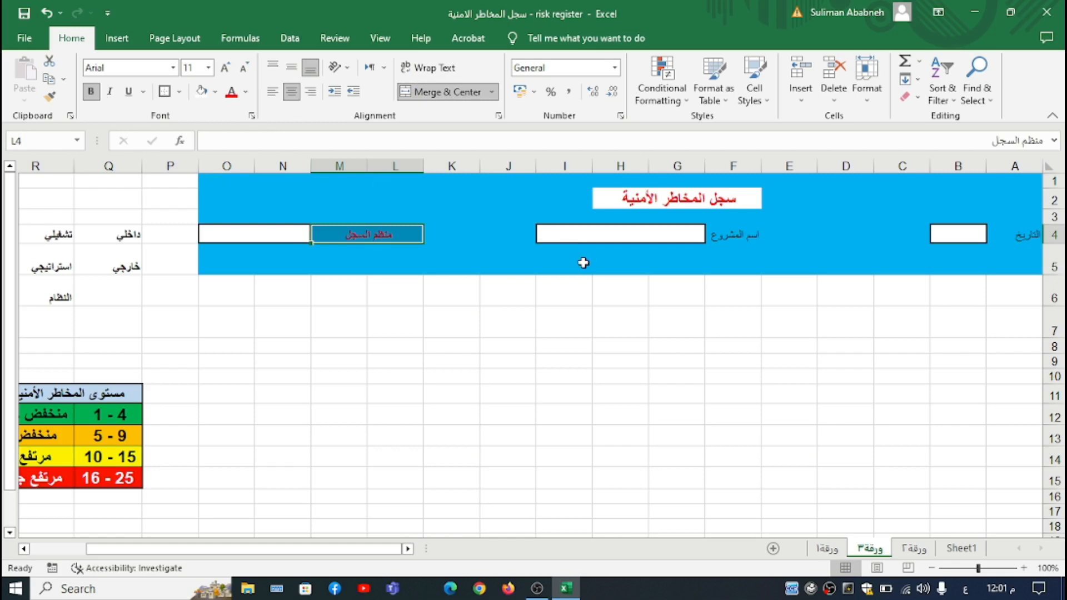
{"action": "left_click", "coordinate": [723, 241]}
{"action": "left_click", "coordinate": [92, 92]}
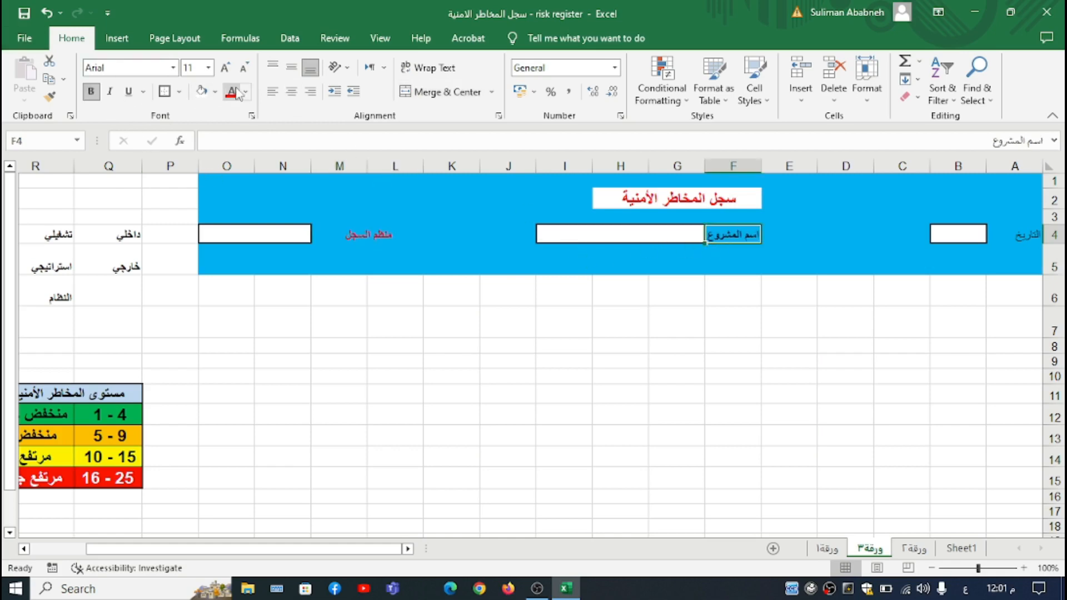
{"action": "left_click", "coordinate": [1014, 233]}
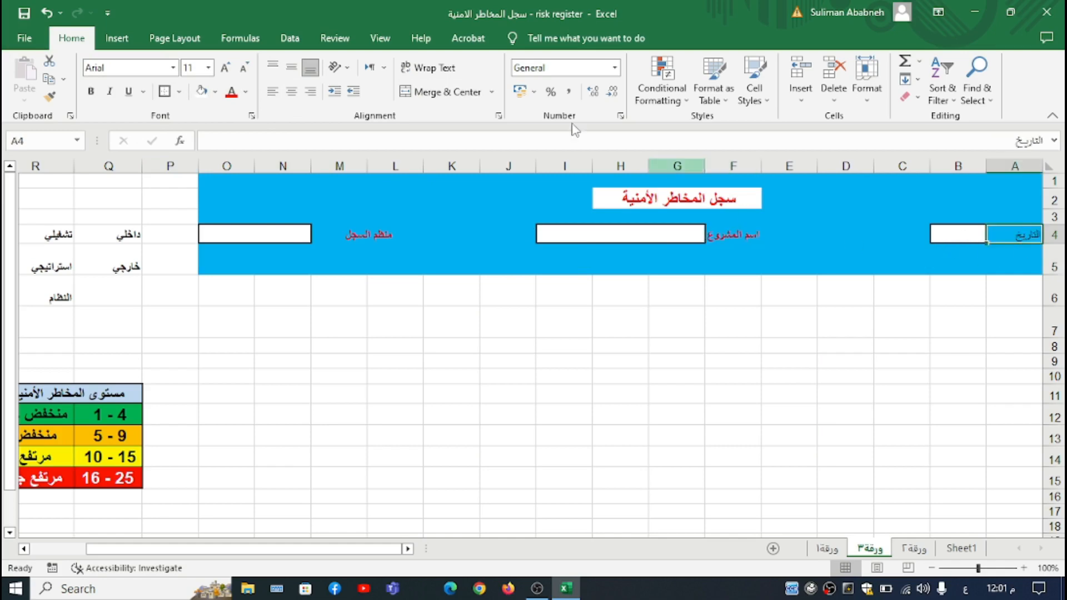
{"action": "left_click", "coordinate": [93, 90]}
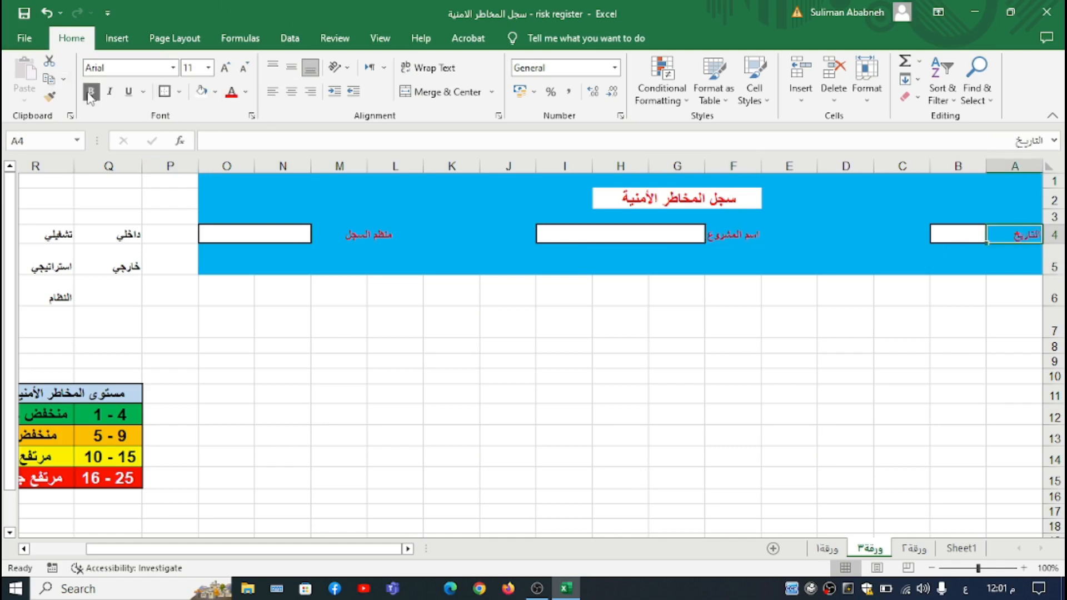
{"action": "left_click", "coordinate": [806, 255]}
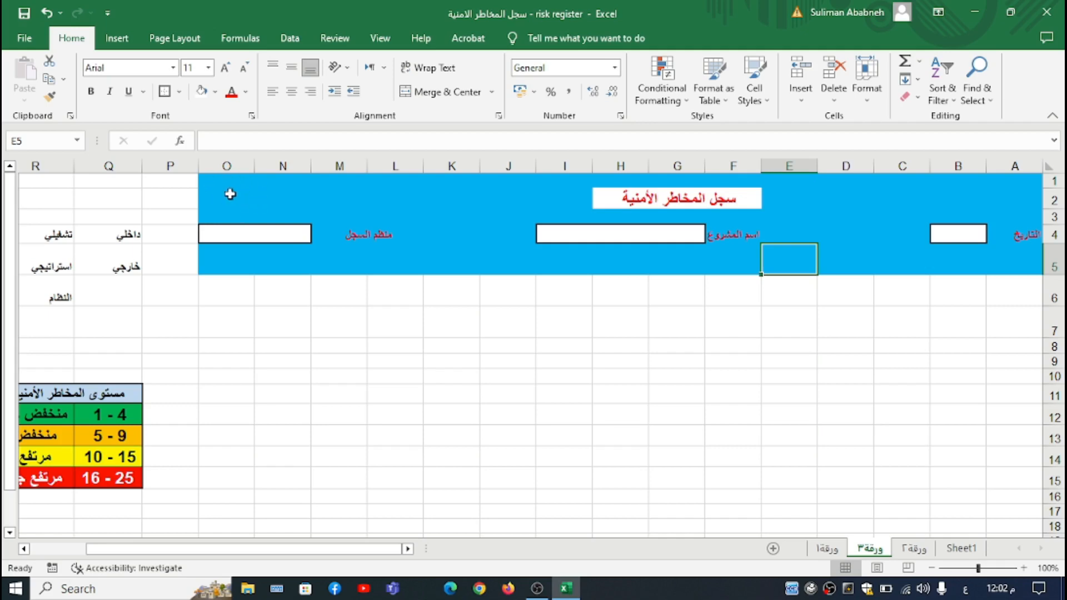
Step: Examine the column headings A7:O7 on sheet ورقة٢, plus the date and risk name entries of risk R 1
{"action": "left_click", "coordinate": [914, 550]}
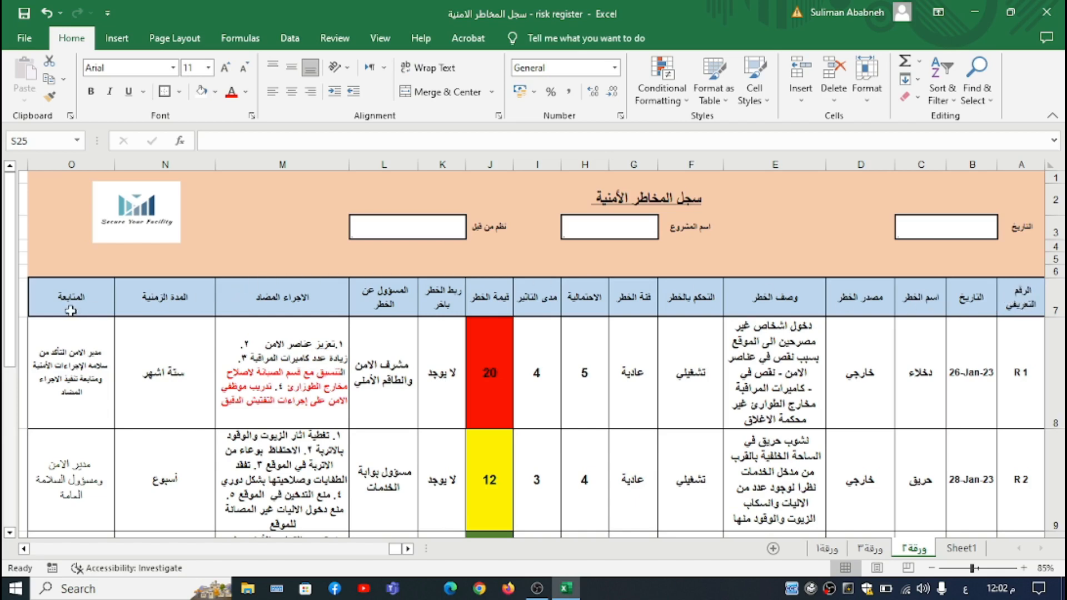
{"action": "left_click", "coordinate": [1021, 302]}
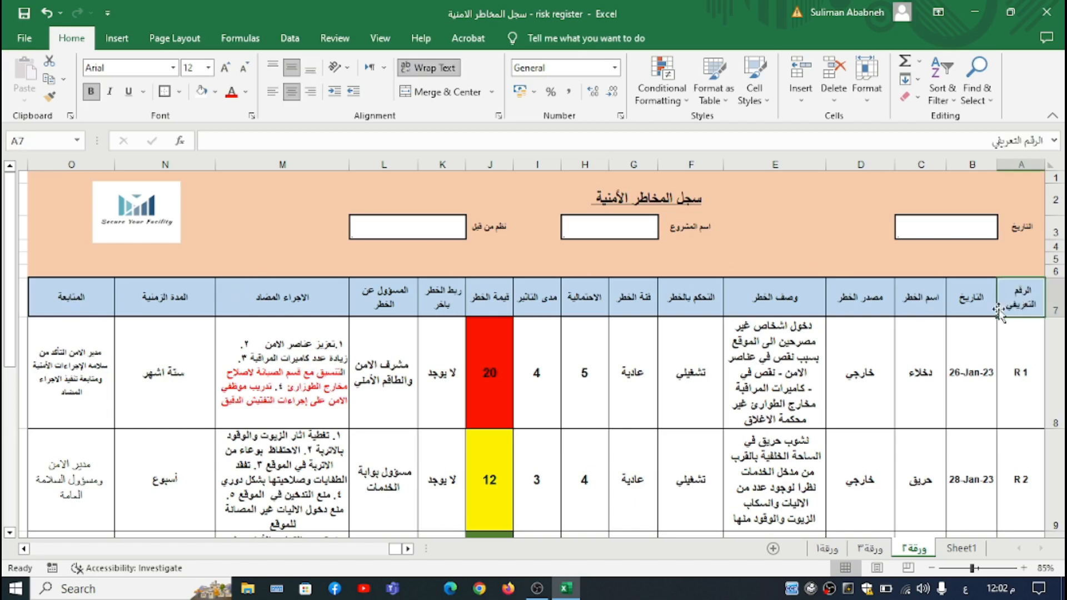
{"action": "left_click", "coordinate": [970, 299]}
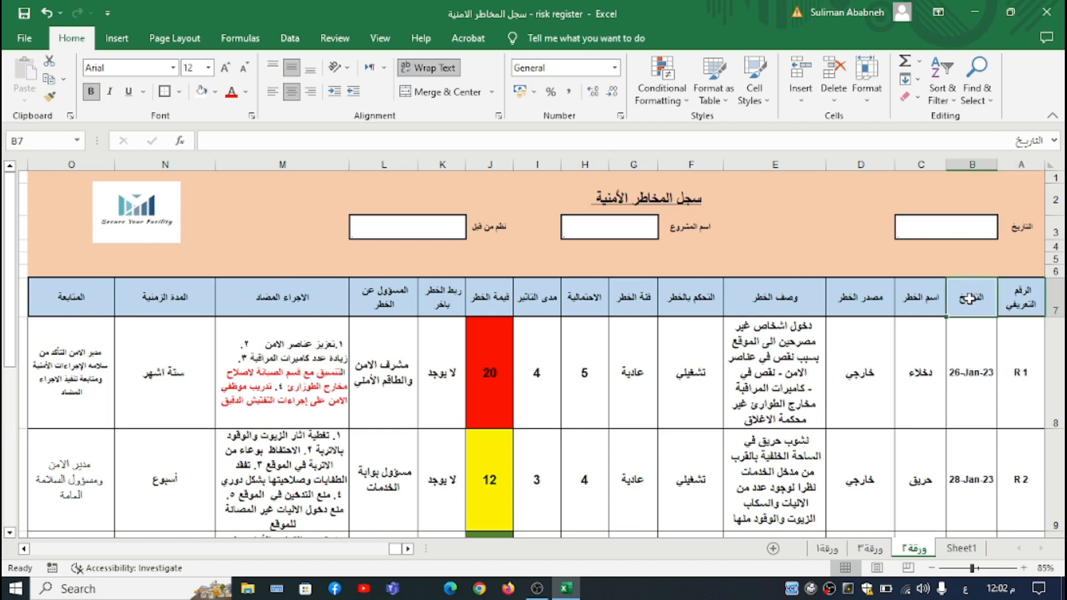
{"action": "left_click", "coordinate": [919, 303]}
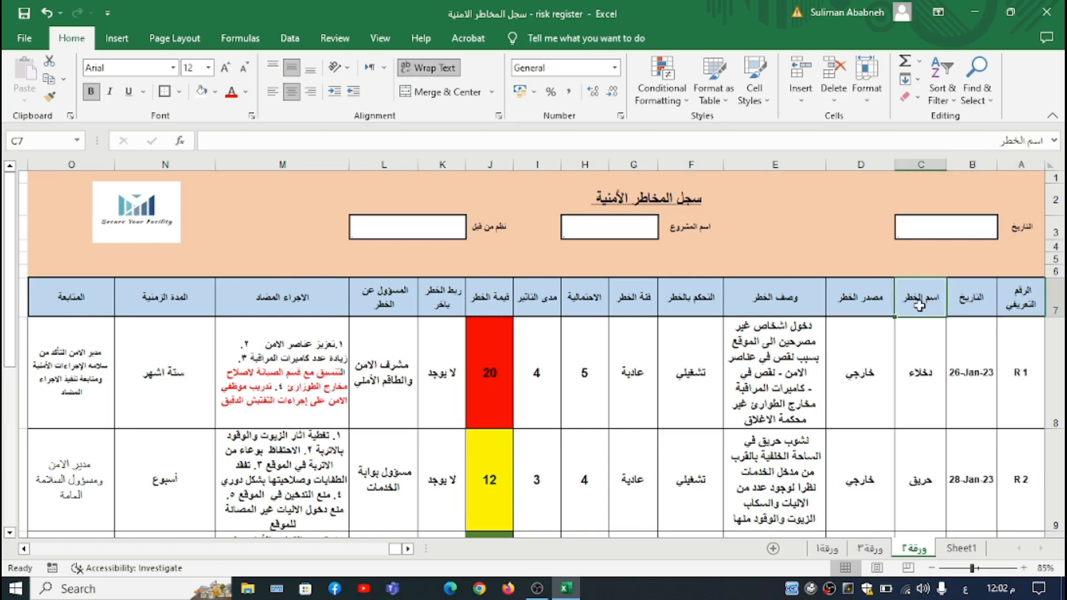
{"action": "left_click", "coordinate": [861, 303]}
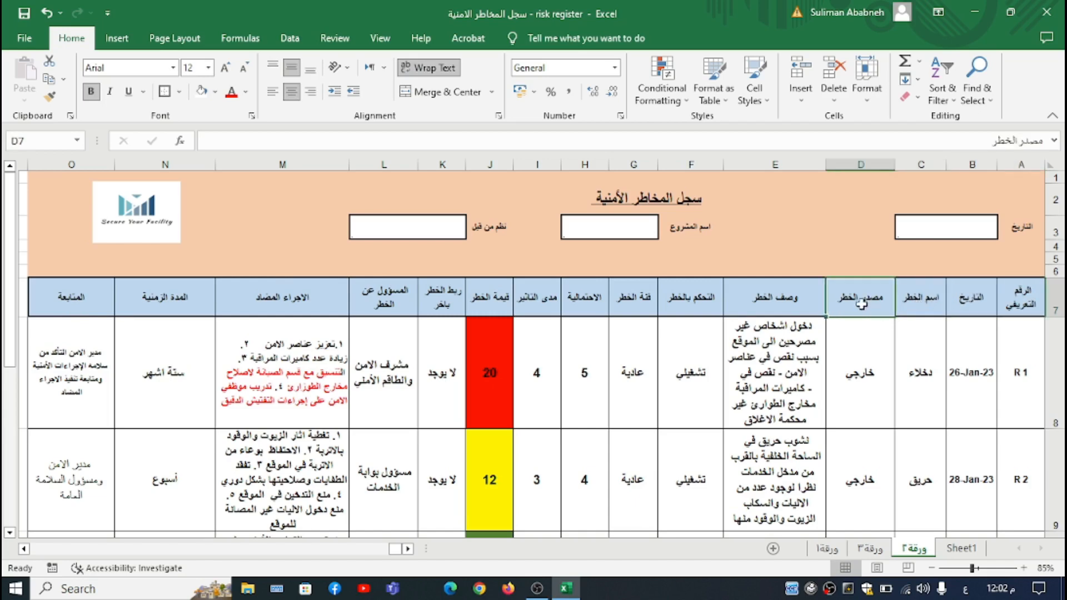
{"action": "left_click", "coordinate": [790, 304]}
{"action": "left_click", "coordinate": [677, 298]}
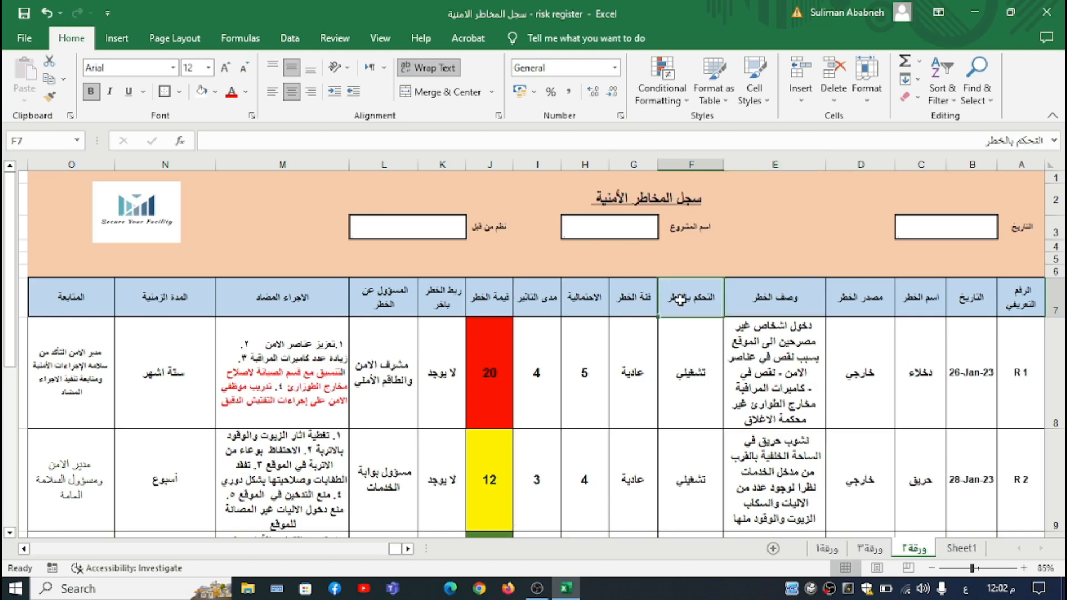
{"action": "left_click", "coordinate": [627, 302]}
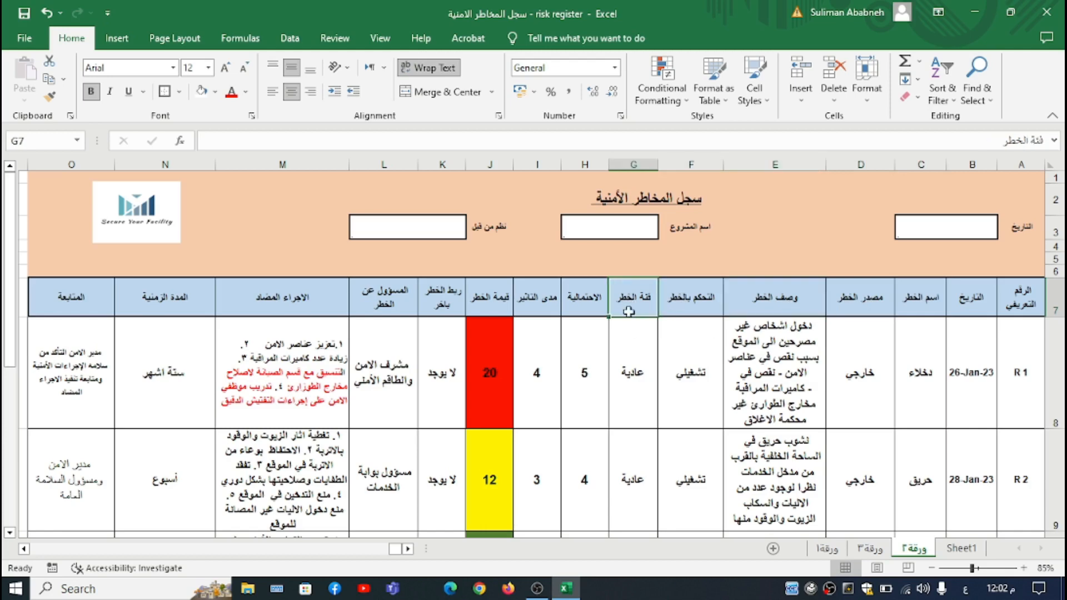
{"action": "left_click", "coordinate": [580, 304]}
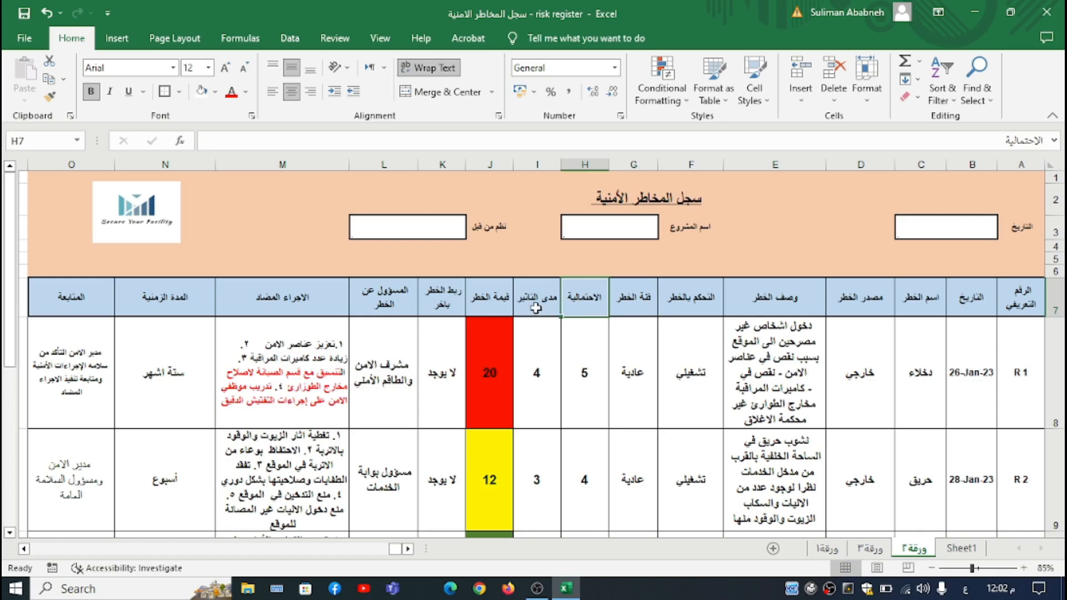
{"action": "left_click", "coordinate": [537, 309]}
{"action": "left_click", "coordinate": [482, 305]}
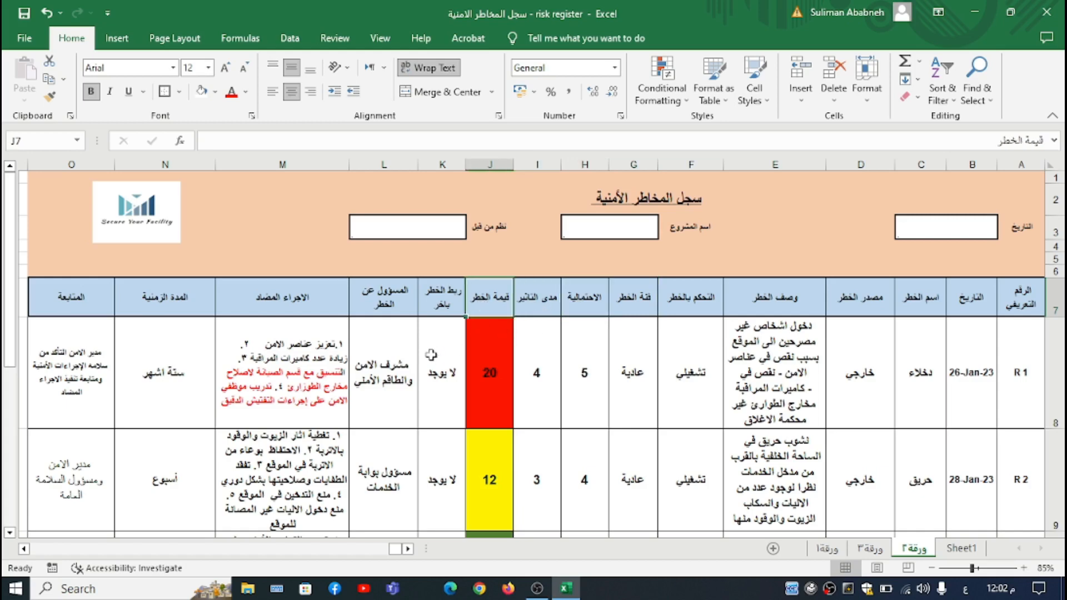
{"action": "left_click", "coordinate": [450, 304]}
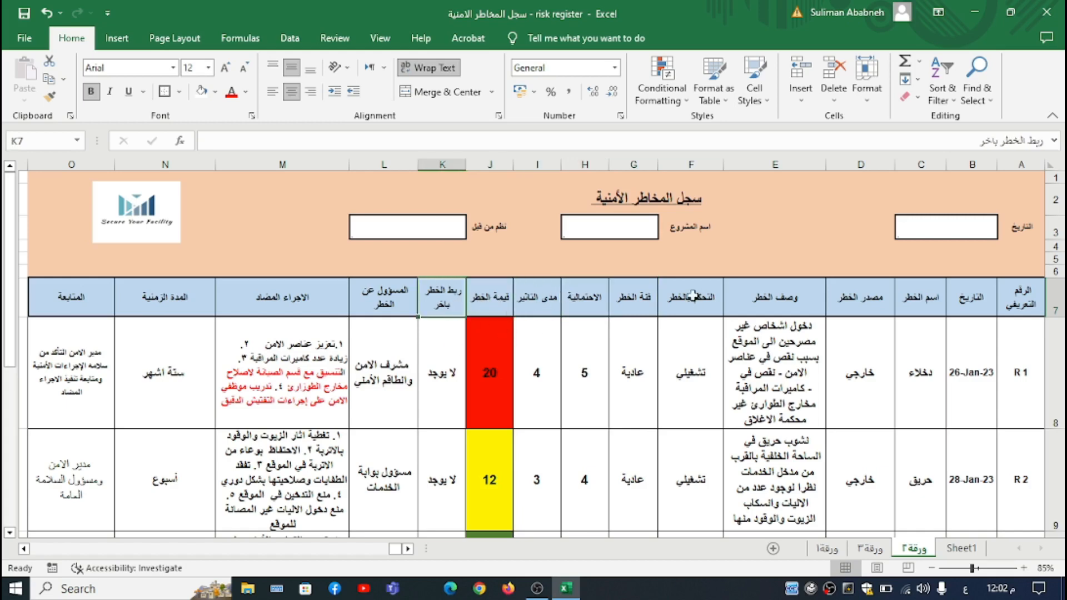
{"action": "left_click", "coordinate": [391, 304]}
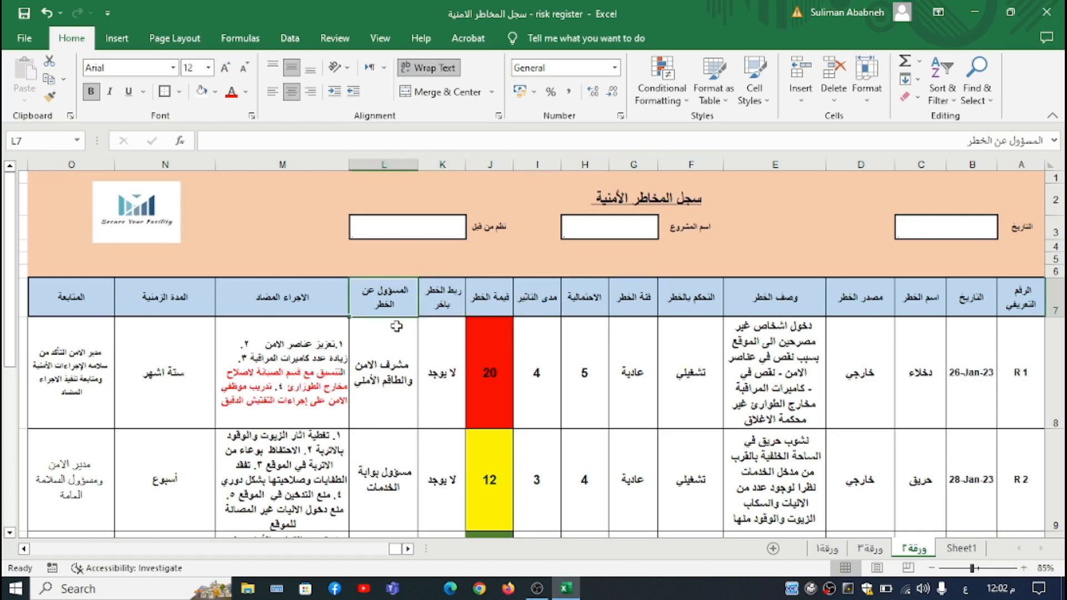
{"action": "left_click", "coordinate": [293, 313]}
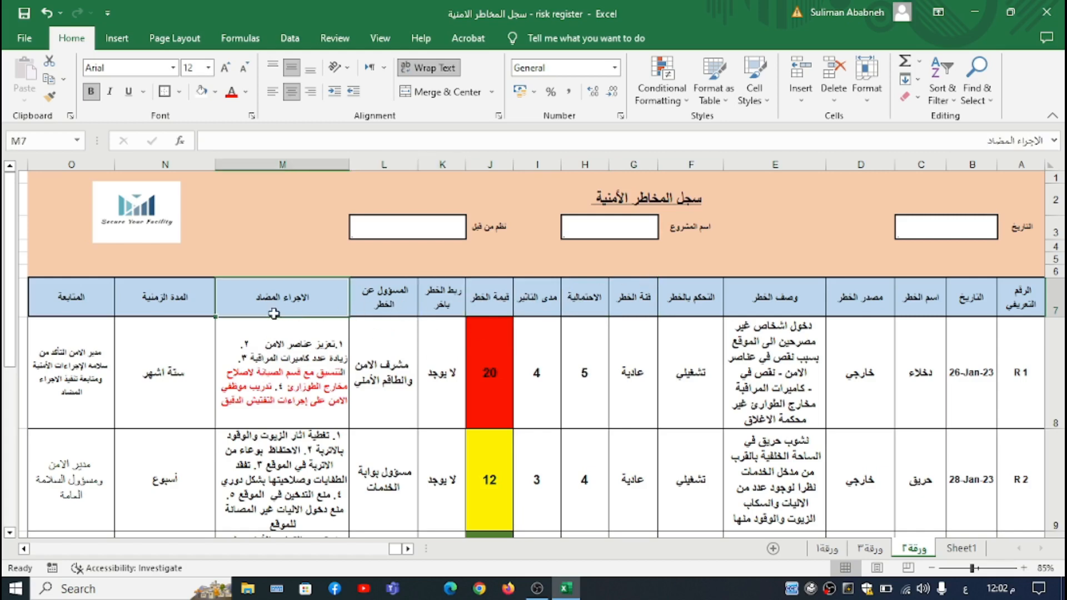
{"action": "left_click", "coordinate": [196, 298]}
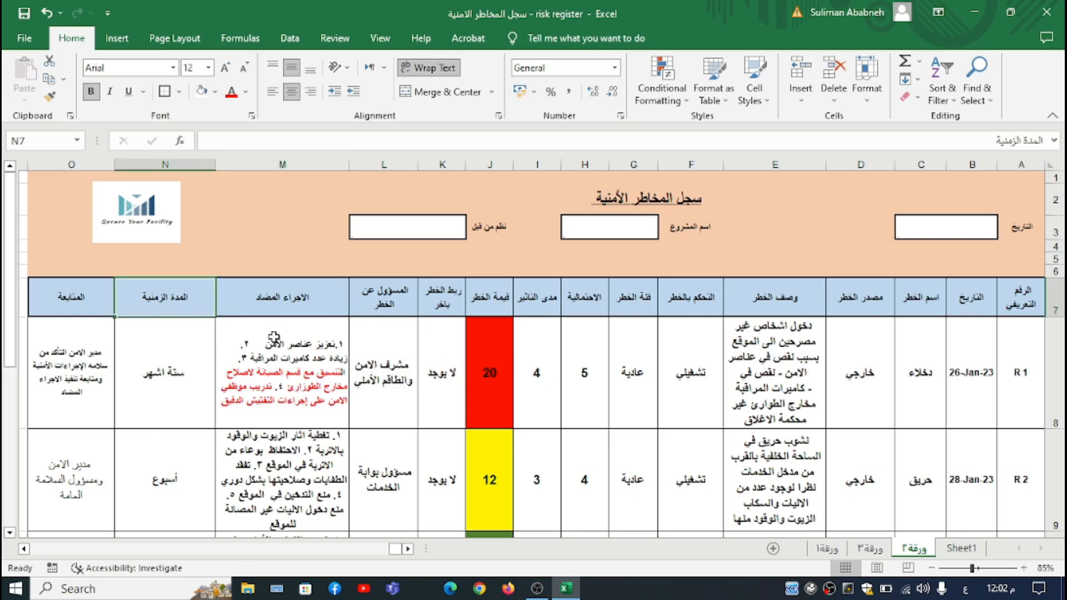
{"action": "left_click", "coordinate": [97, 312]}
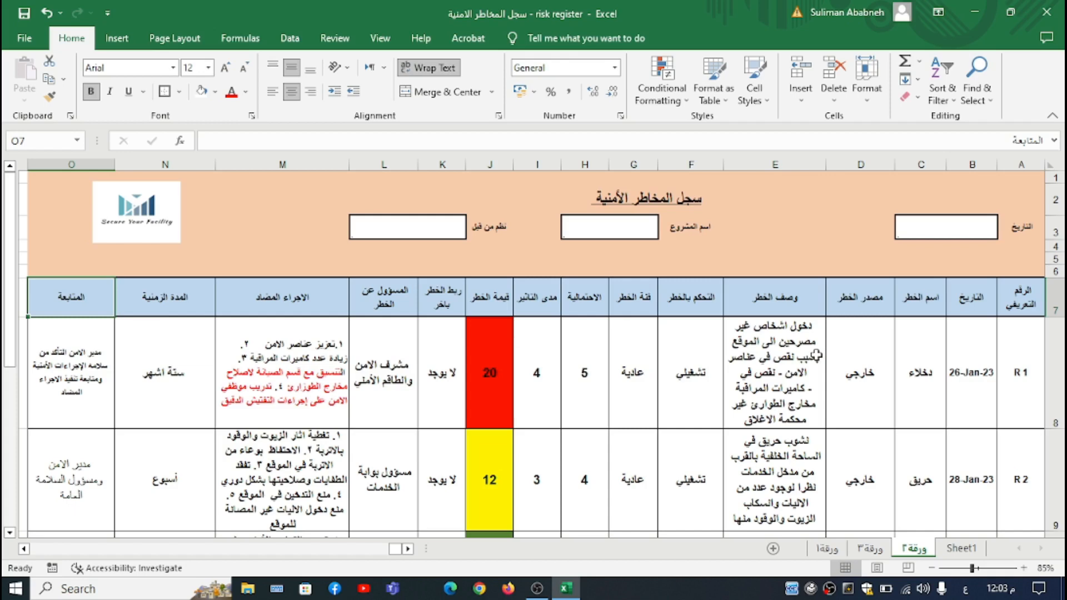
{"action": "left_click", "coordinate": [1021, 303]}
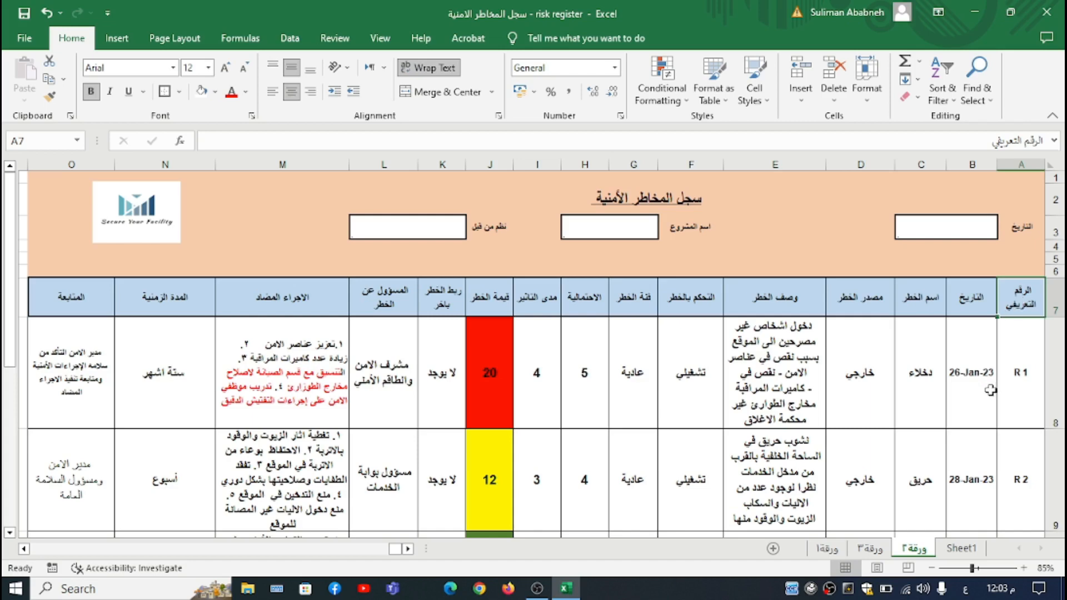
{"action": "left_click", "coordinate": [970, 366]}
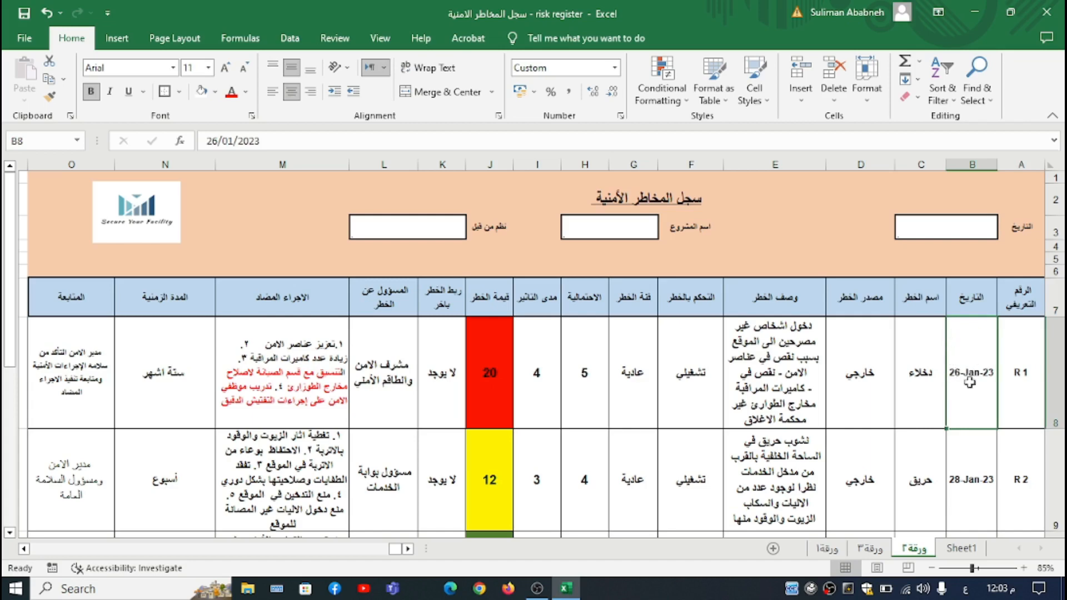
{"action": "left_click", "coordinate": [918, 346]}
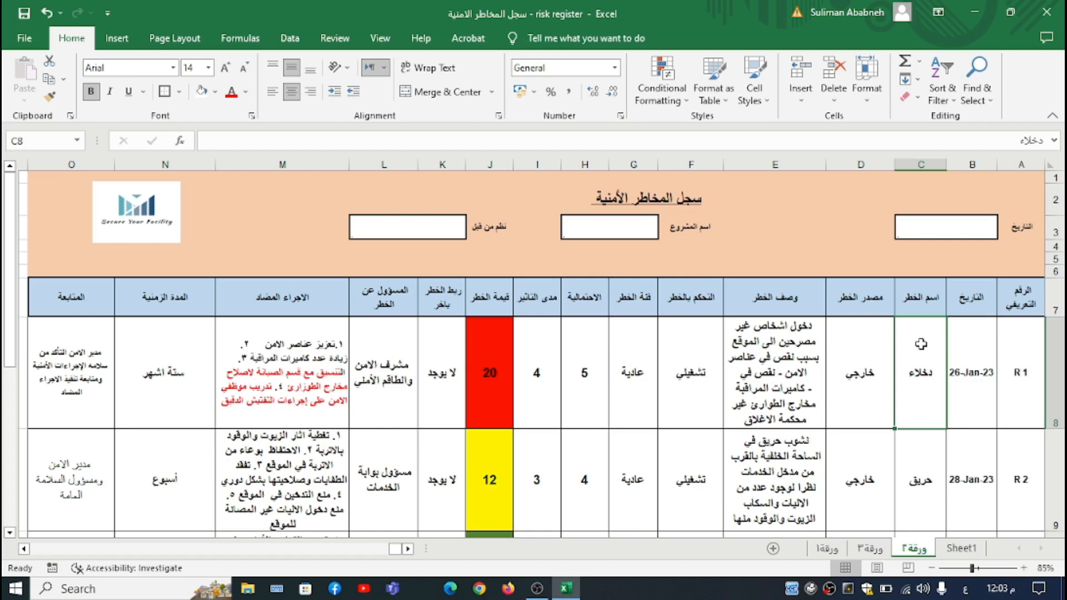
Step: Set the risk source of risk R 1 in D8 to داخلي, and review that risk's description and name
{"action": "left_click", "coordinate": [859, 342]}
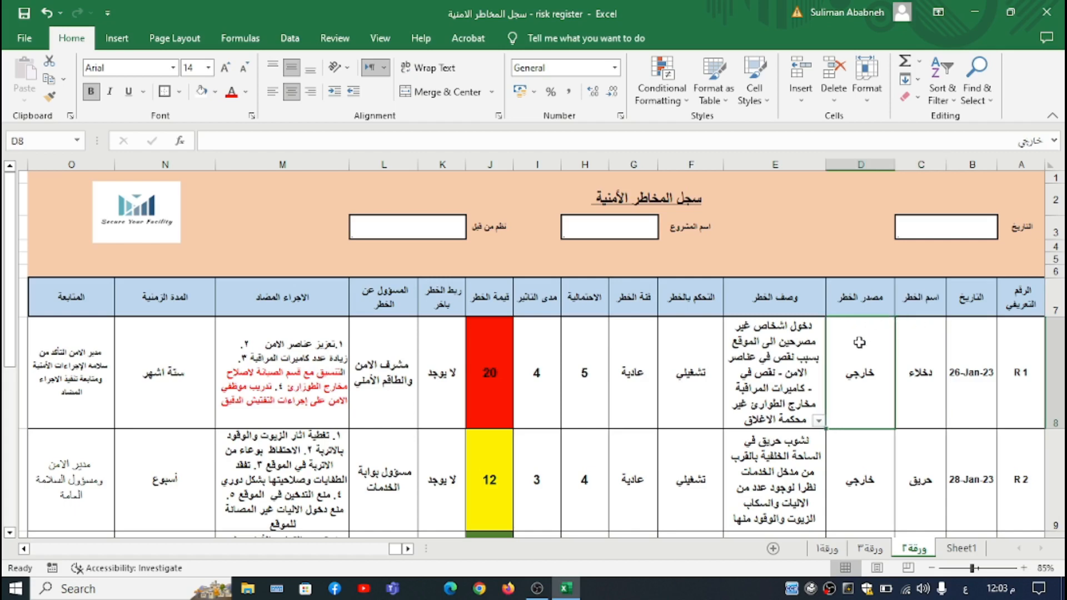
{"action": "left_click", "coordinate": [818, 420]}
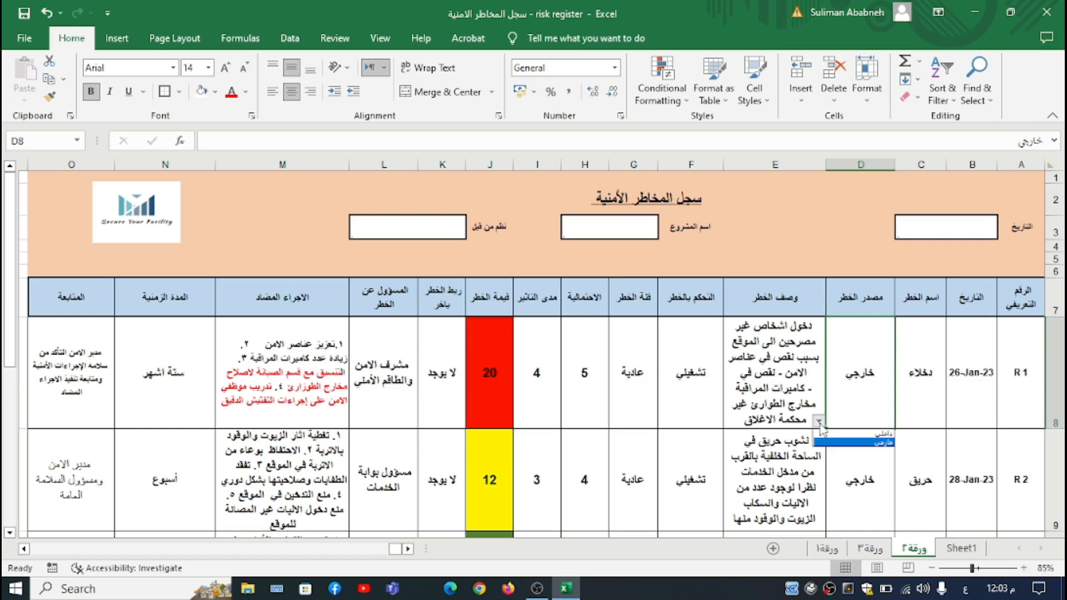
{"action": "left_click", "coordinate": [849, 434]}
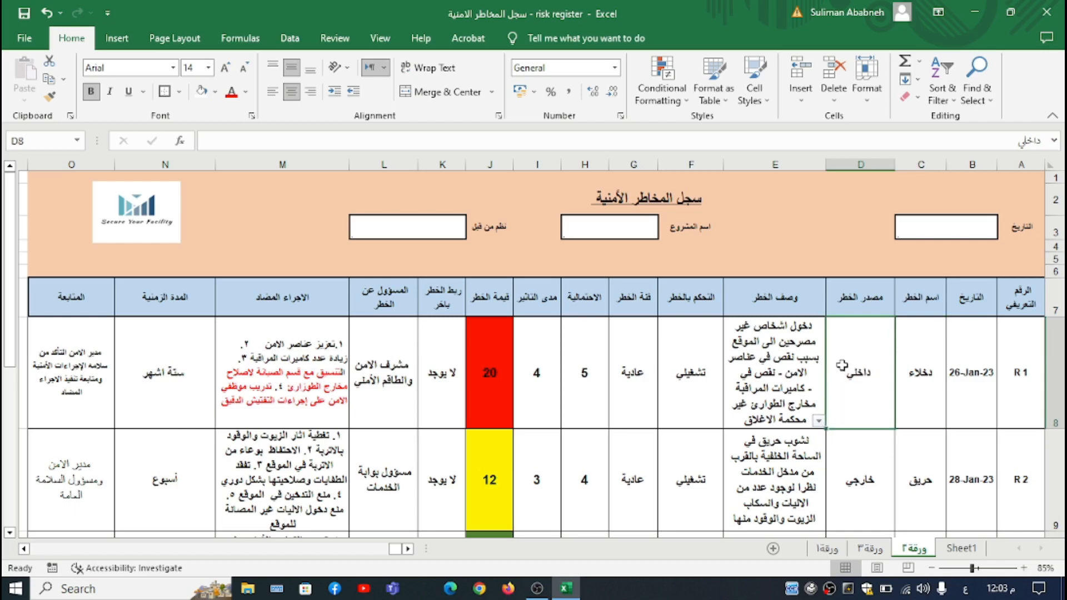
{"action": "left_click", "coordinate": [819, 421]}
{"action": "left_click", "coordinate": [853, 442]}
{"action": "left_click", "coordinate": [791, 339]}
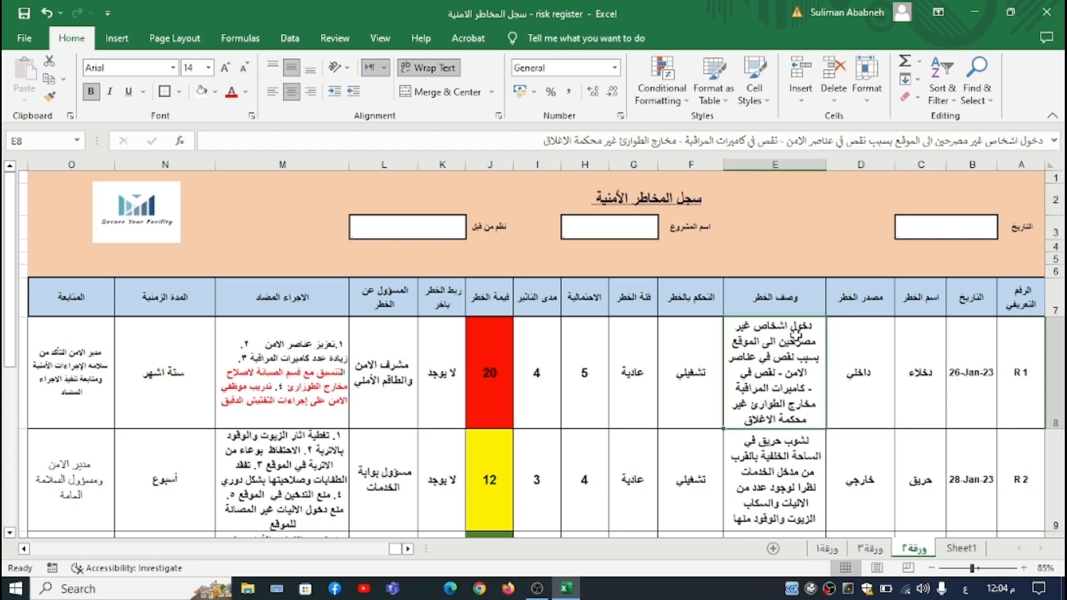
{"action": "left_click", "coordinate": [923, 352]}
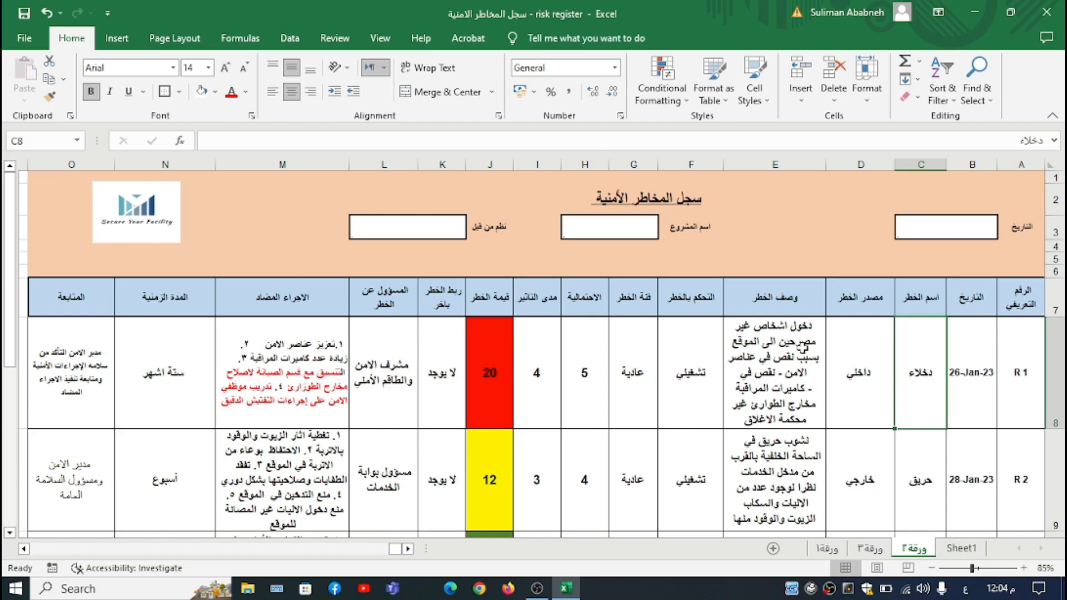
Step: Try استراتيجي and النظام as the control type of risk R 1 in F8, and return it to تشغيلي
{"action": "left_click", "coordinate": [691, 364]}
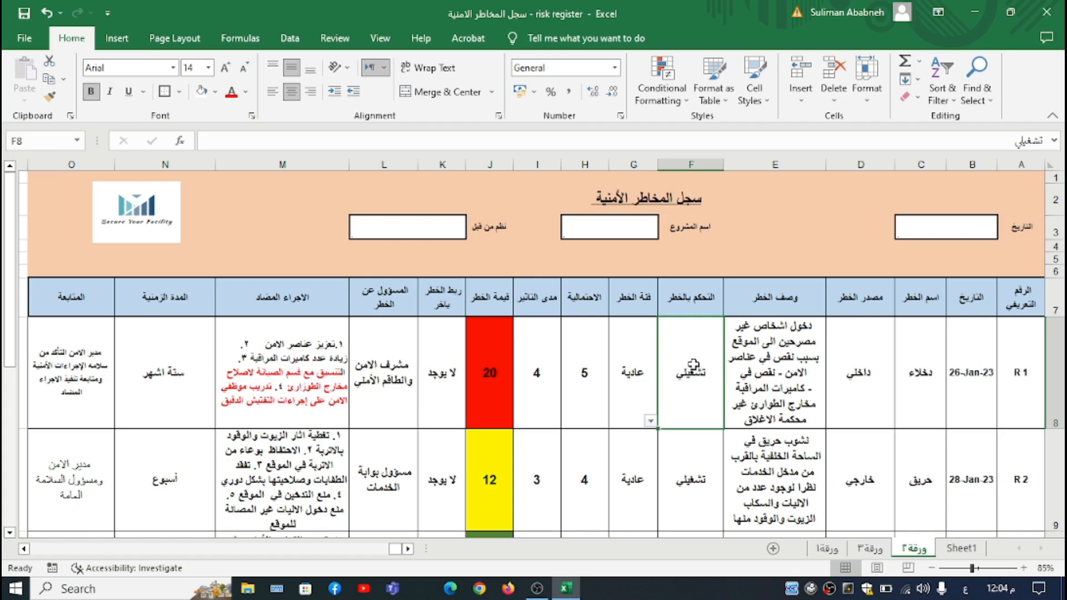
{"action": "left_click", "coordinate": [650, 421]}
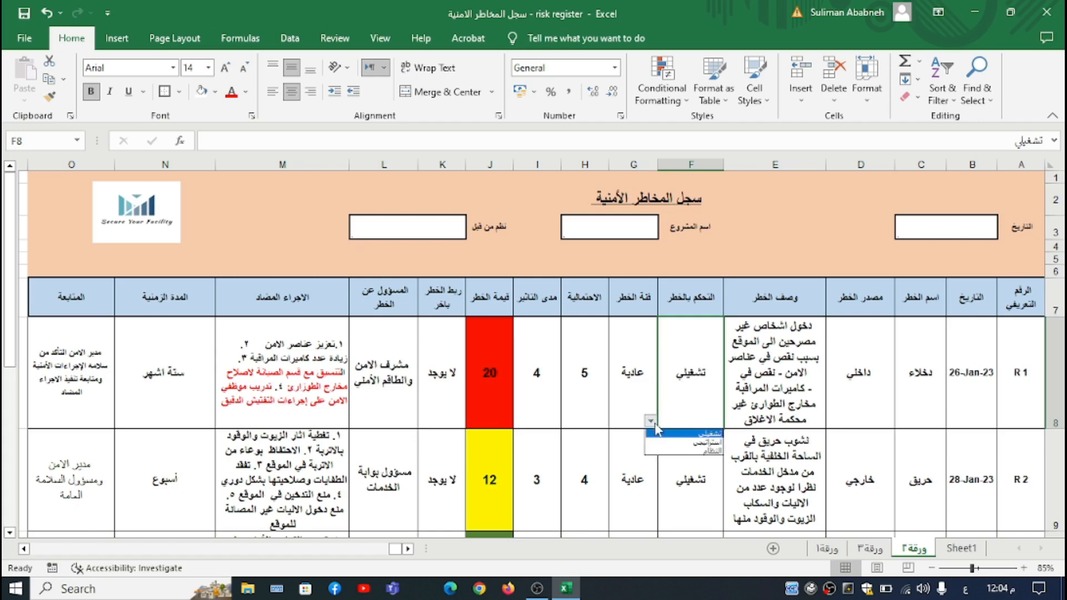
{"action": "left_click", "coordinate": [689, 443]}
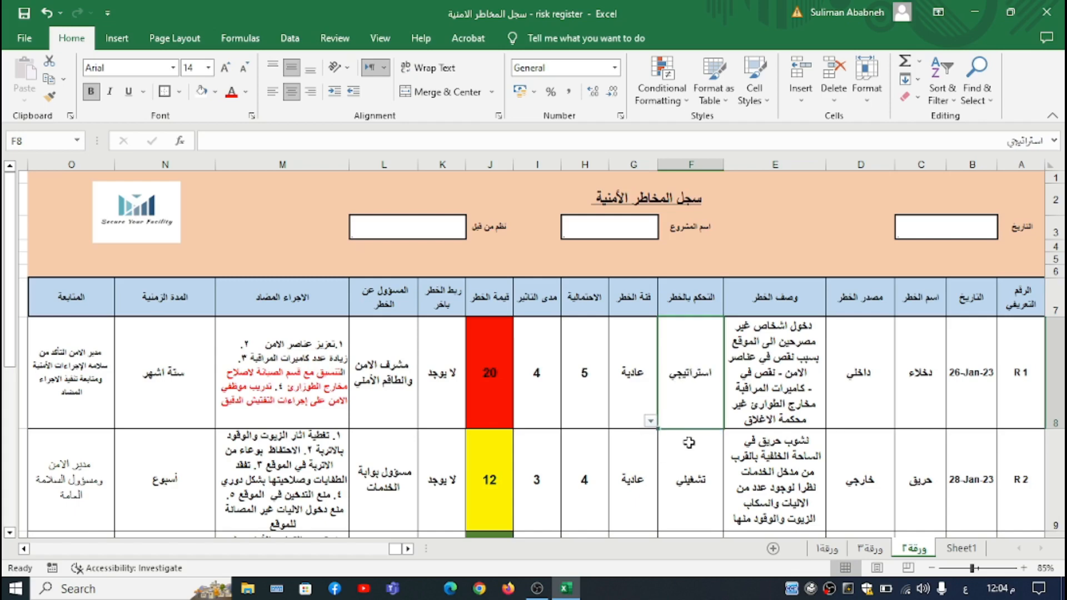
{"action": "left_click", "coordinate": [651, 421]}
{"action": "left_click", "coordinate": [664, 451]}
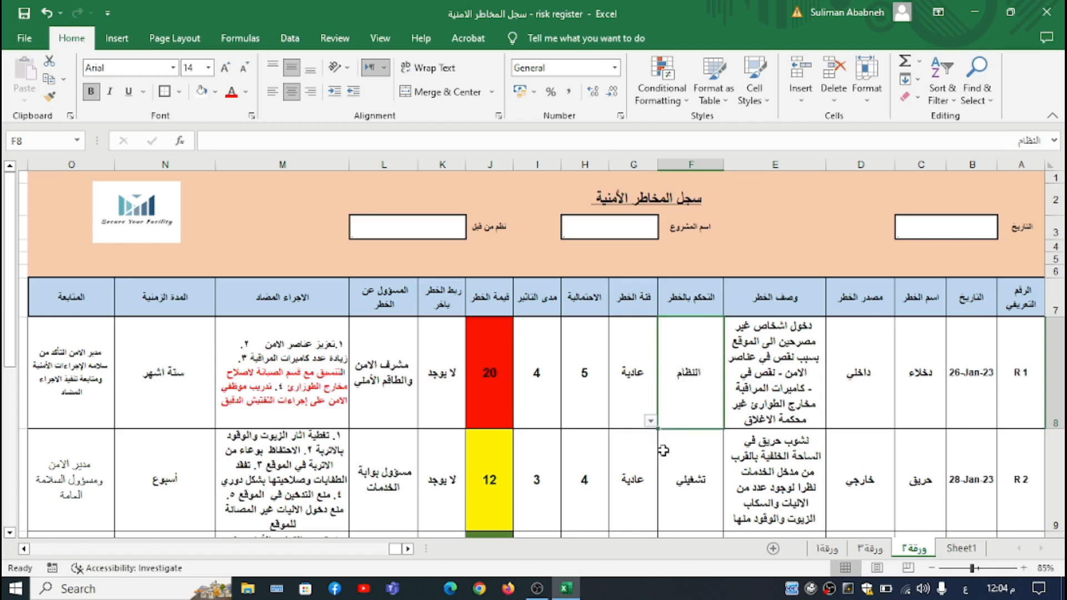
{"action": "left_click", "coordinate": [651, 421]}
{"action": "left_click", "coordinate": [676, 434]}
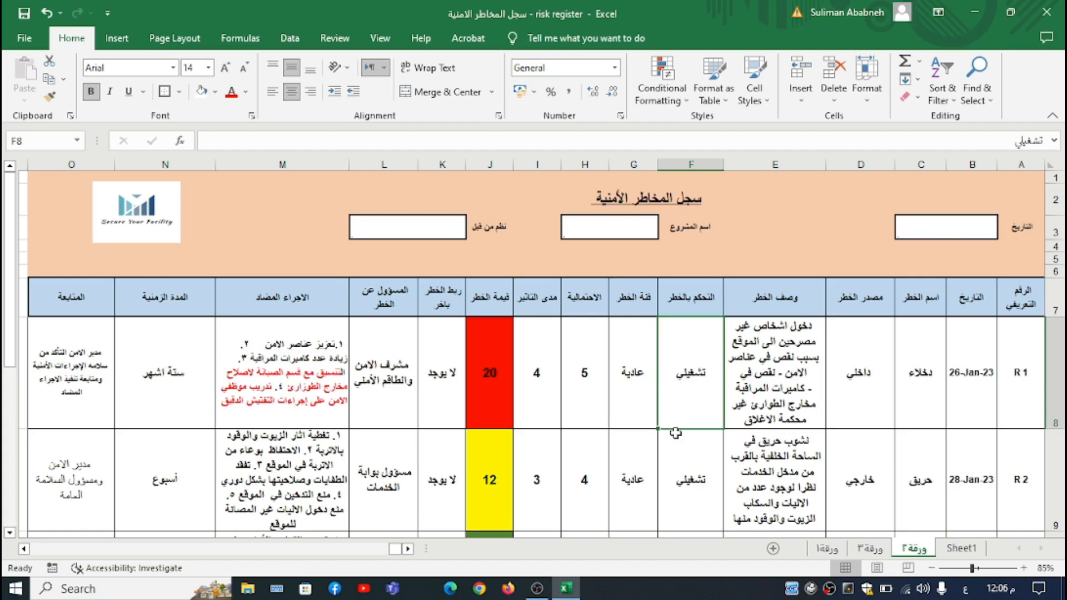
Step: Try مؤسسي and برامج as the category of risk R 1 in G8, and return it to عادية
{"action": "left_click", "coordinate": [631, 412]}
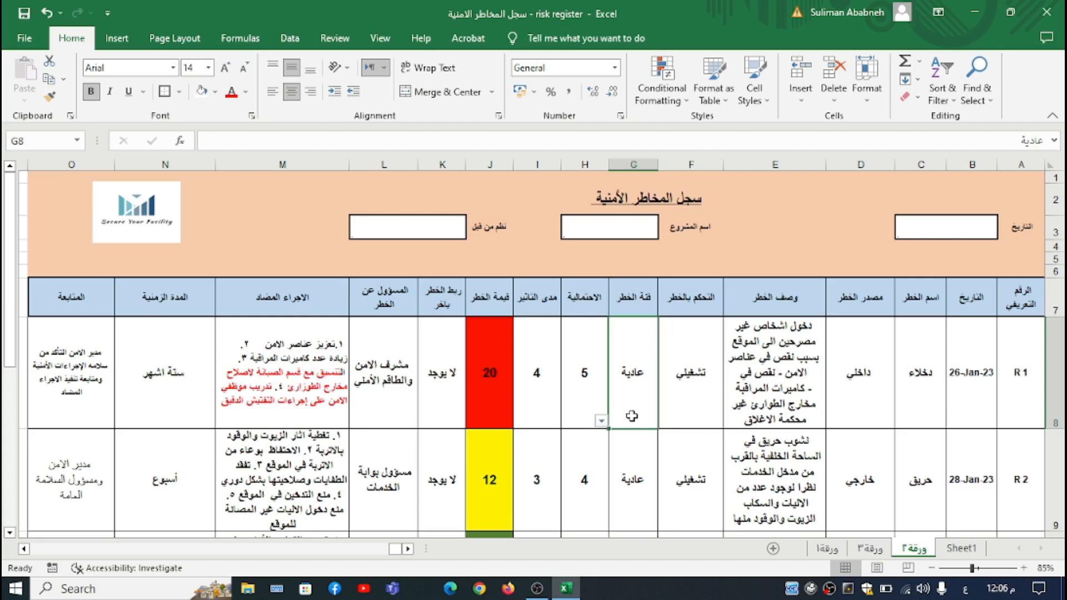
{"action": "left_click", "coordinate": [602, 421]}
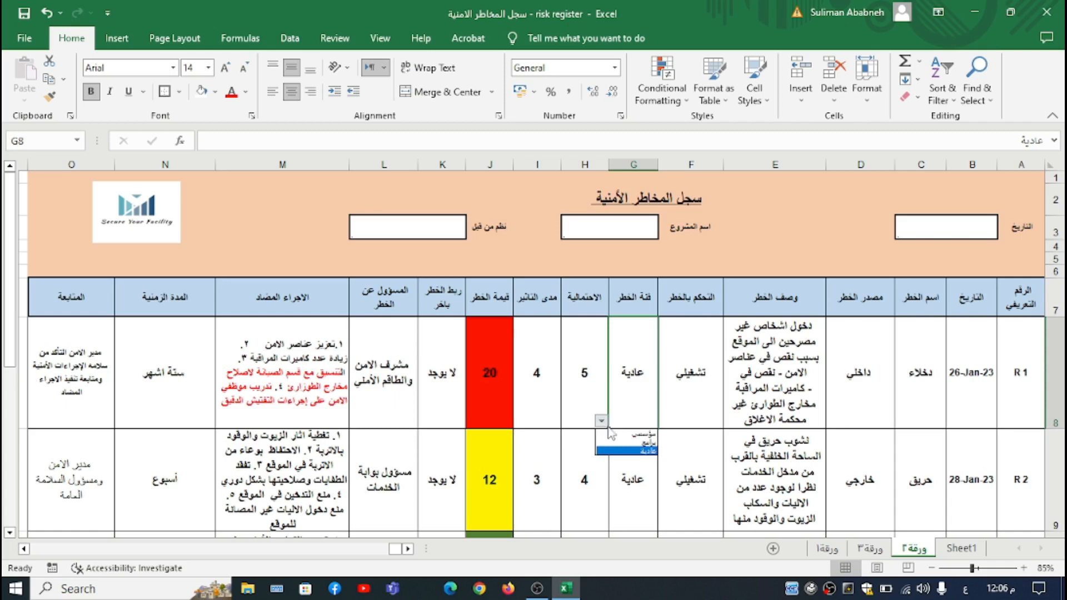
{"action": "left_click", "coordinate": [617, 433]}
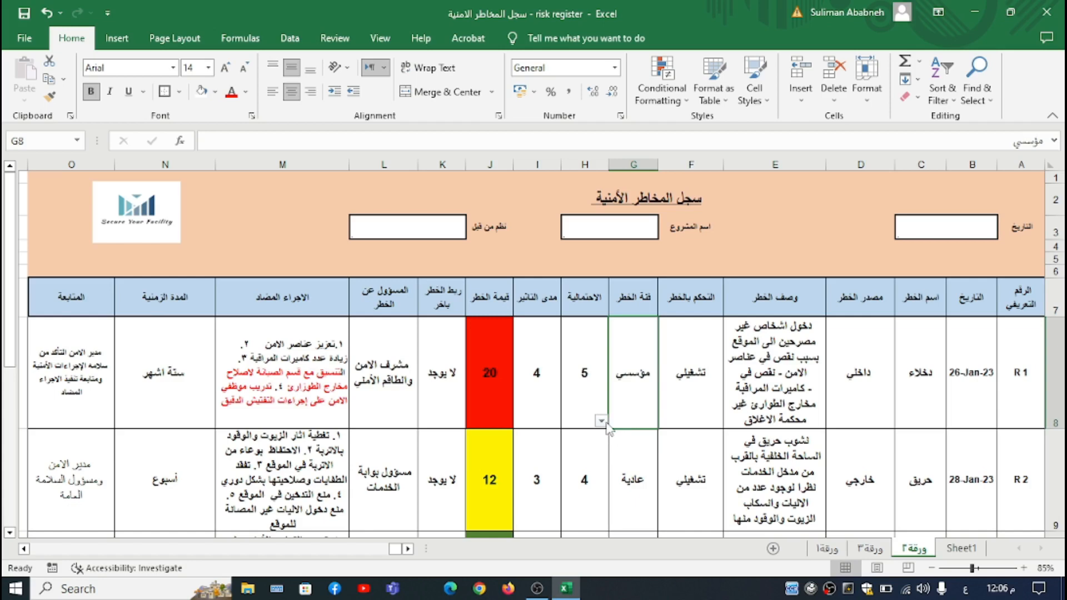
{"action": "left_click", "coordinate": [602, 421]}
{"action": "left_click", "coordinate": [619, 445]}
{"action": "left_click", "coordinate": [602, 422]}
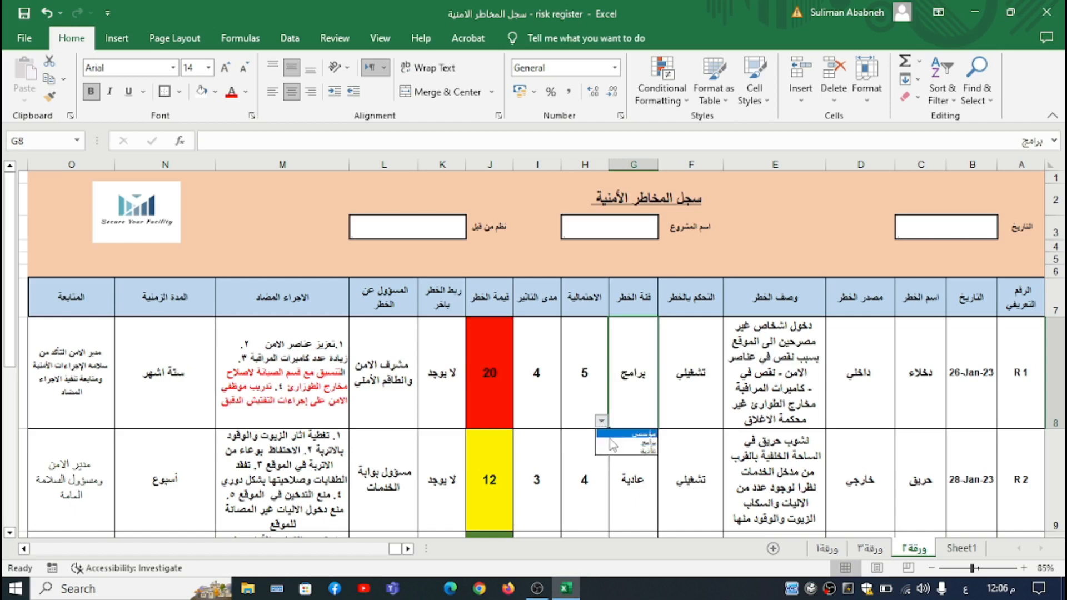
{"action": "left_click", "coordinate": [614, 449]}
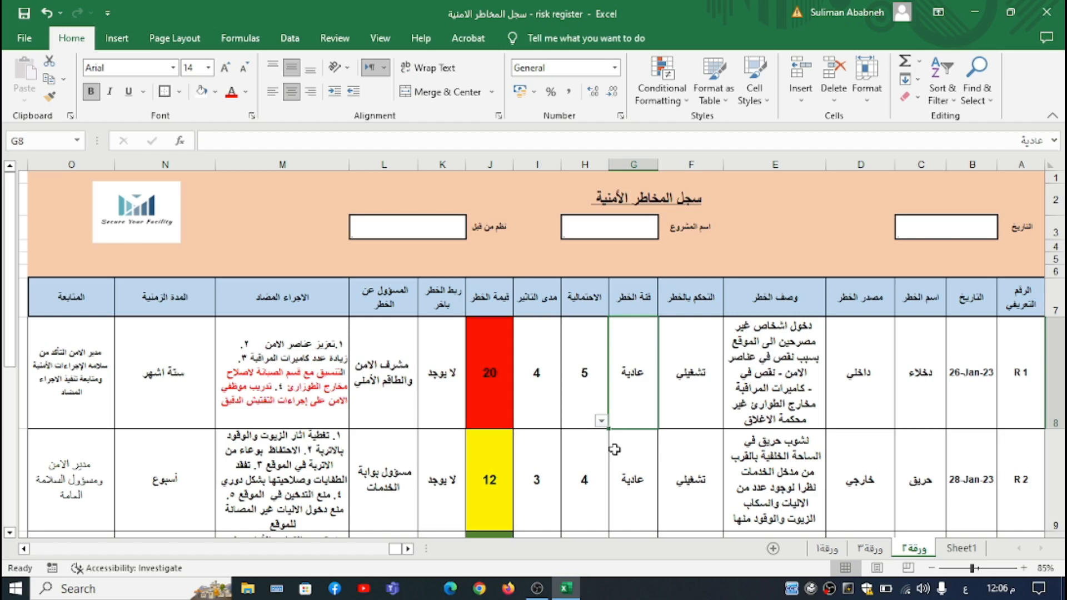
Step: Review the likelihood and impact entries of risk R 1, and set its likelihood in H8 to 3
{"action": "left_click", "coordinate": [584, 393]}
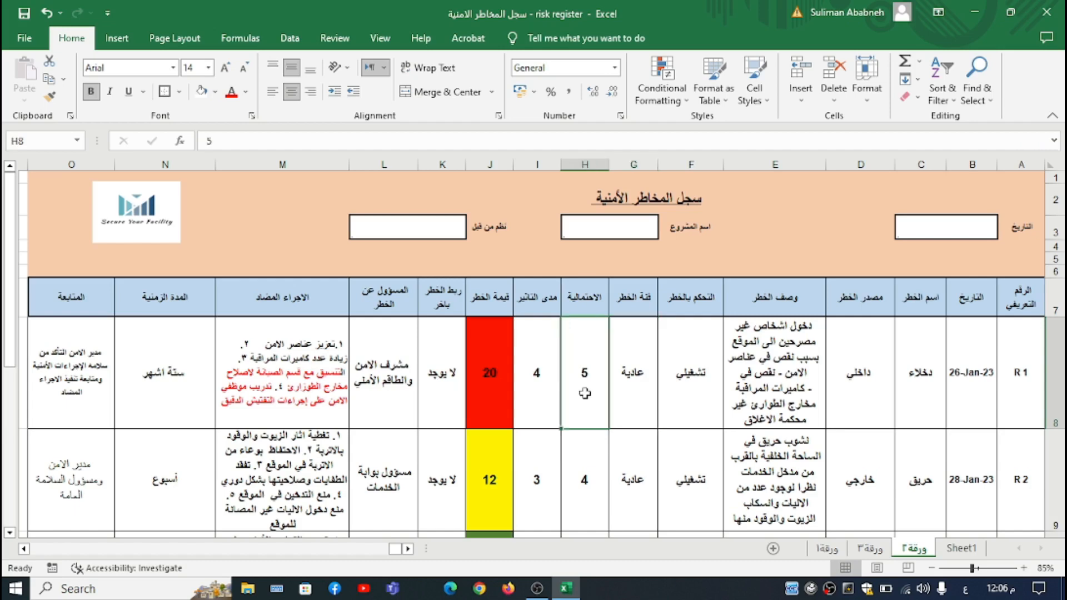
{"action": "left_click", "coordinate": [542, 390]}
{"action": "left_click", "coordinate": [592, 392]}
{"action": "left_click", "coordinate": [541, 389]}
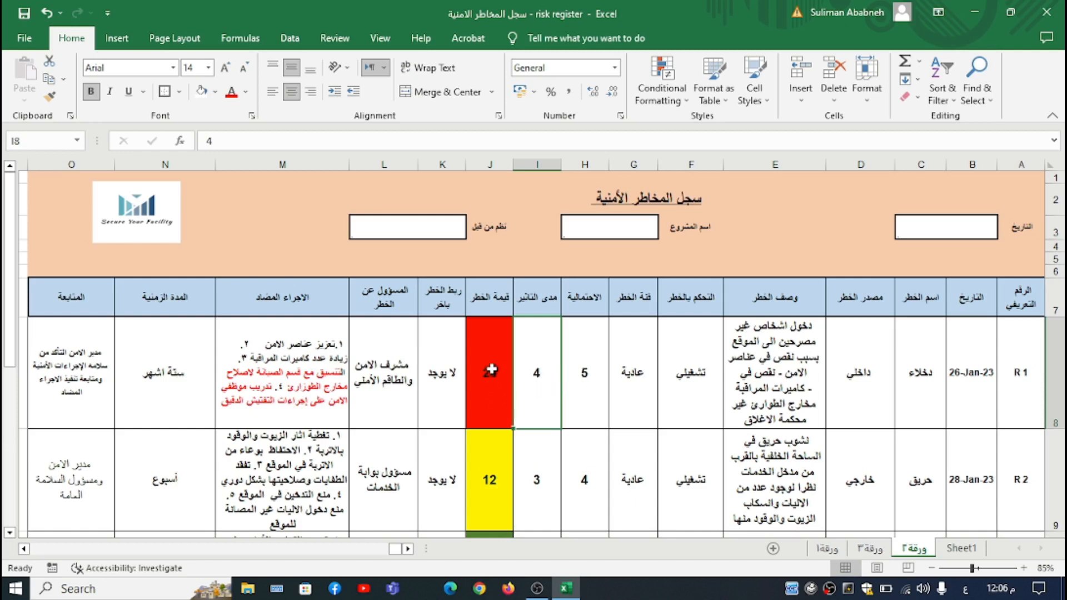
{"action": "left_click", "coordinate": [588, 390]}
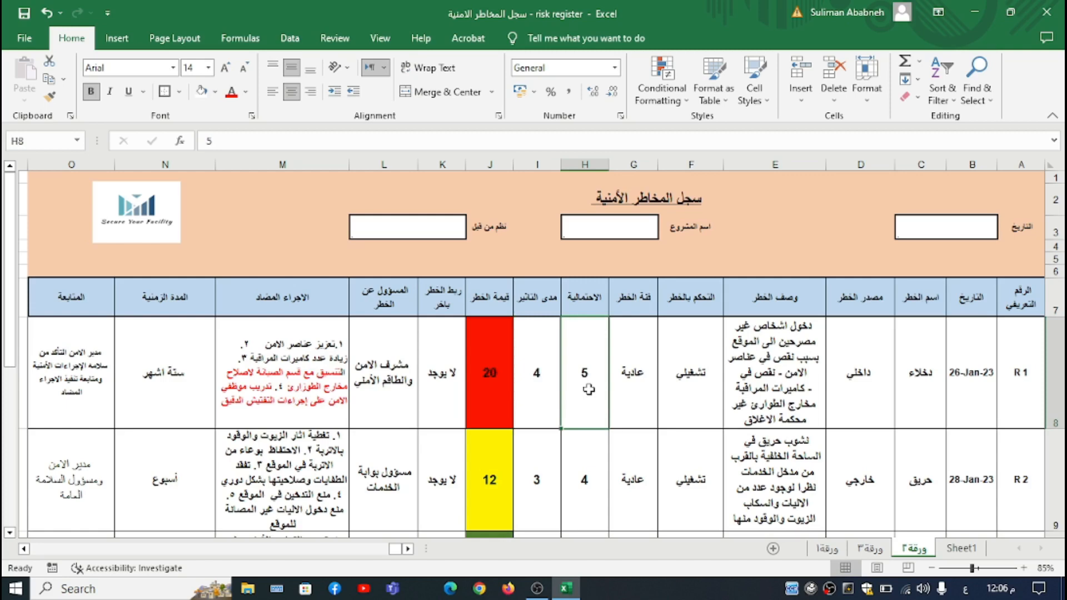
{"action": "type", "text": "3"}
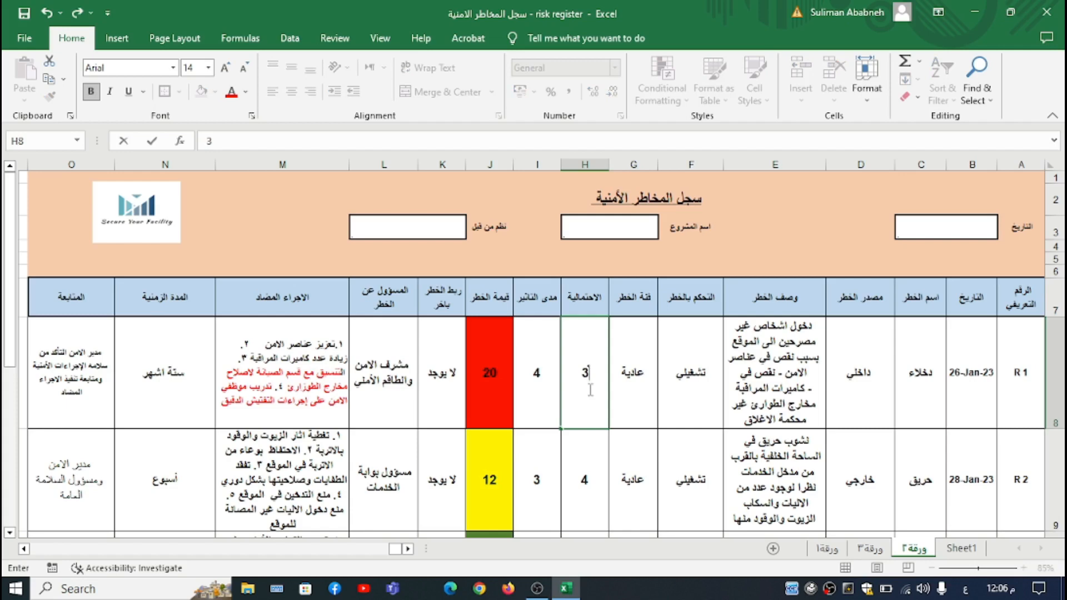
{"action": "key", "text": "Return"}
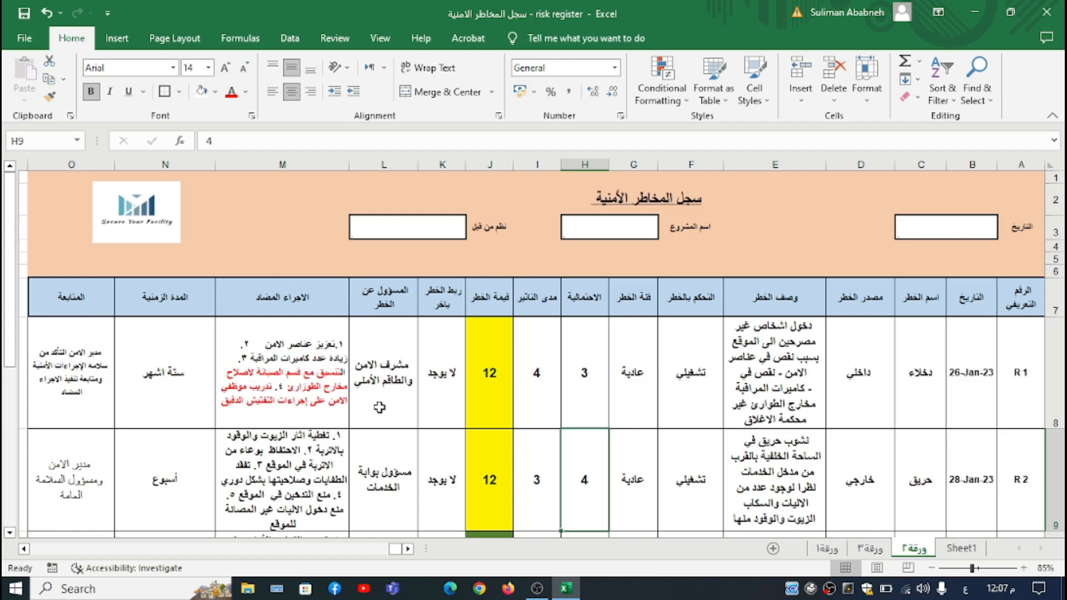
Step: On sheet ورقة٣, fill the 10 - 15 row of the risk level table, Q14:R14, with a gold theme color
{"action": "left_click", "coordinate": [867, 549]}
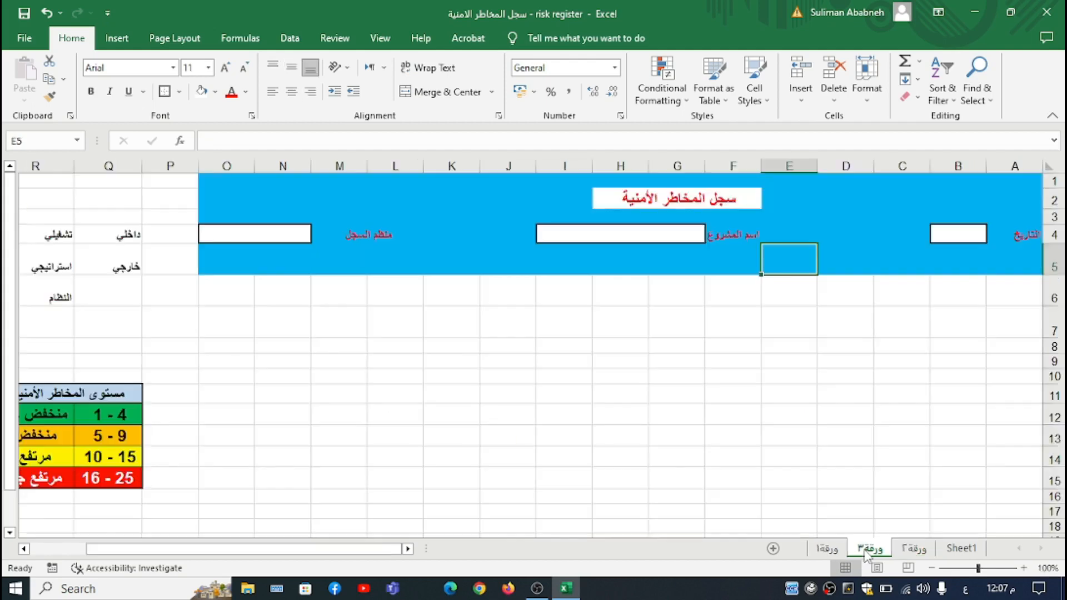
{"action": "left_click", "coordinate": [23, 549]}
{"action": "left_click", "coordinate": [24, 549]}
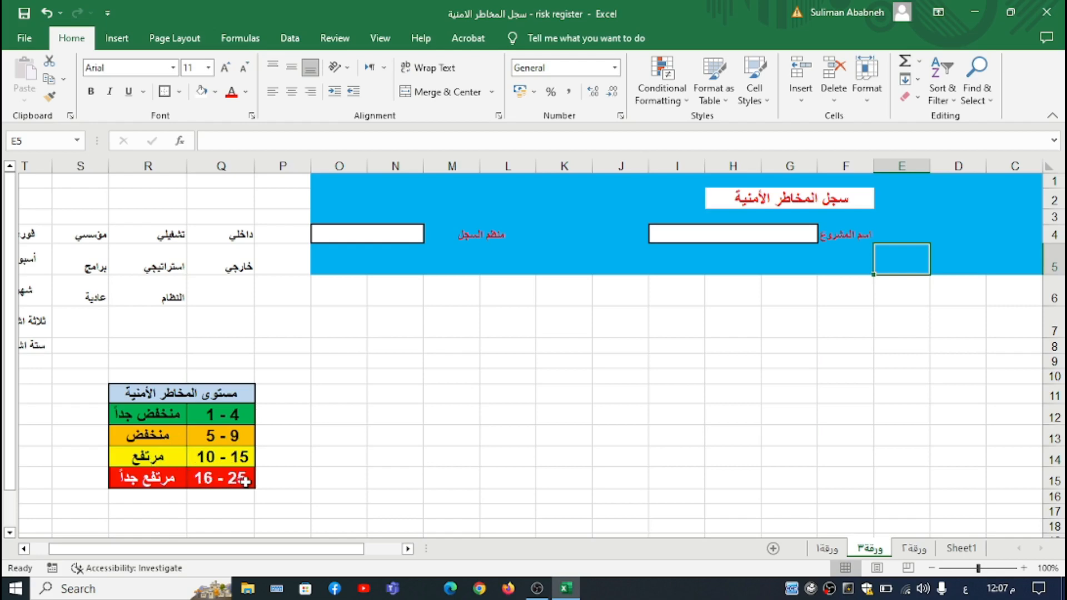
{"action": "left_click", "coordinate": [189, 459]}
{"action": "left_click_drag", "start_coordinate": [189, 459], "coordinate": [161, 457]}
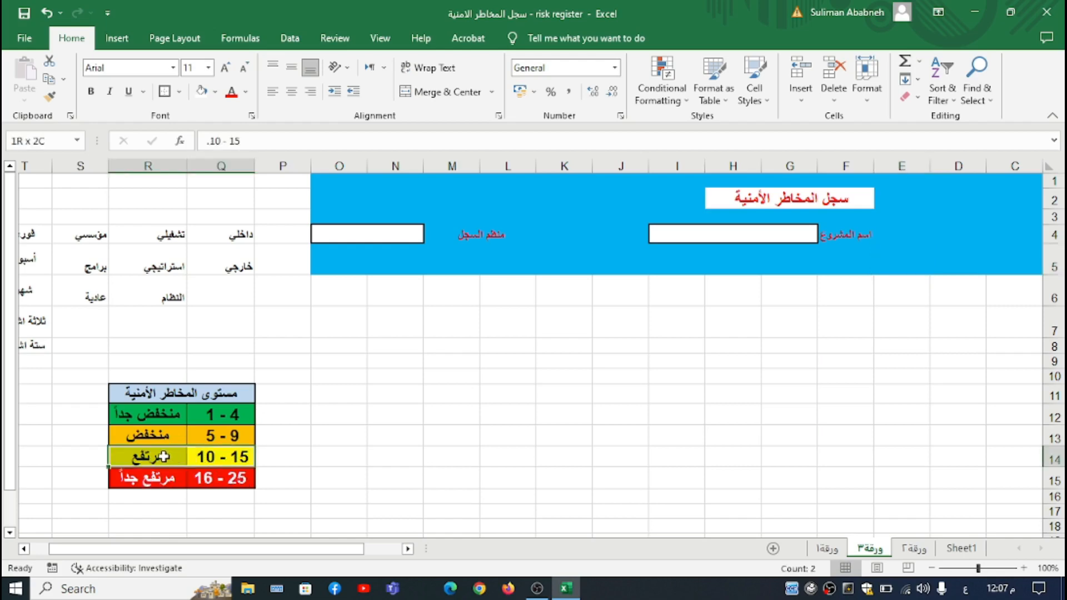
{"action": "left_click", "coordinate": [215, 93]}
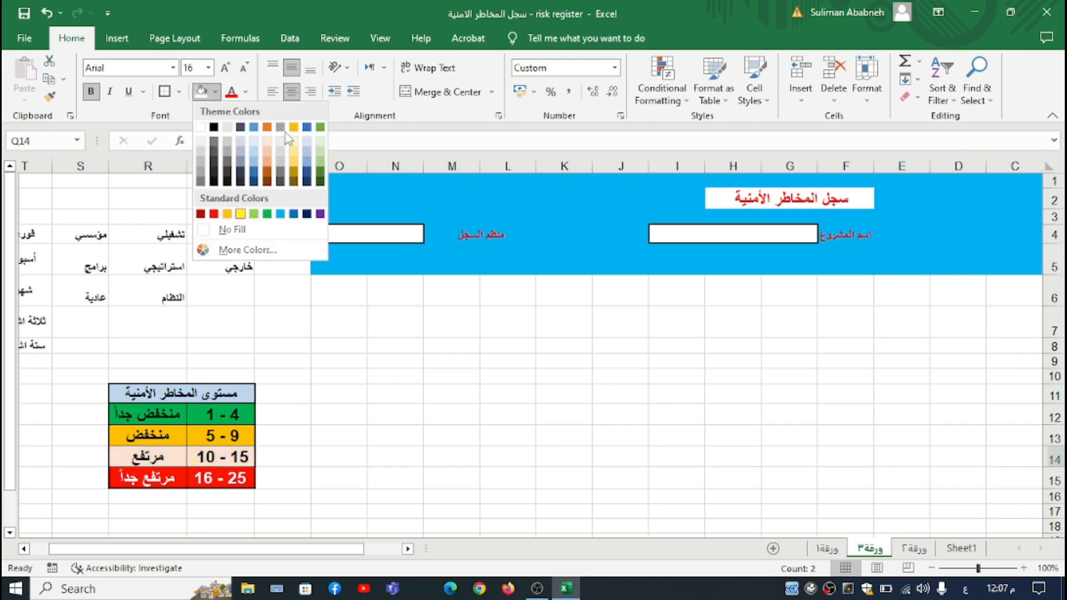
{"action": "left_click", "coordinate": [293, 170]}
{"action": "left_click", "coordinate": [201, 428]}
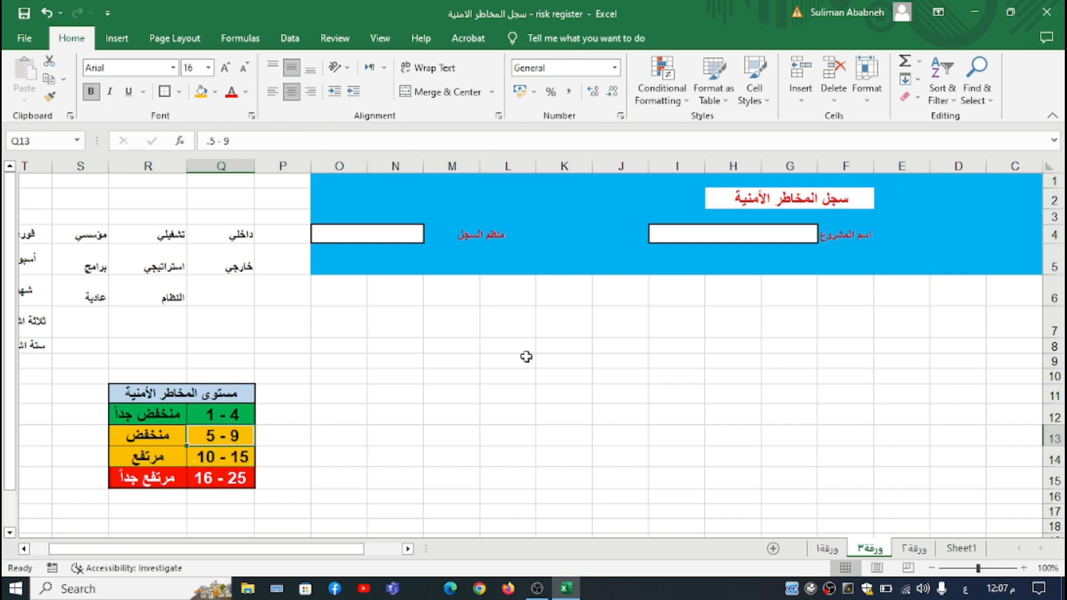
Step: On sheet ورقة٢, set the time frame of risk R 1 in N8 to the blank option, and review its linked-risk and follow-up entries
{"action": "left_click", "coordinate": [911, 550]}
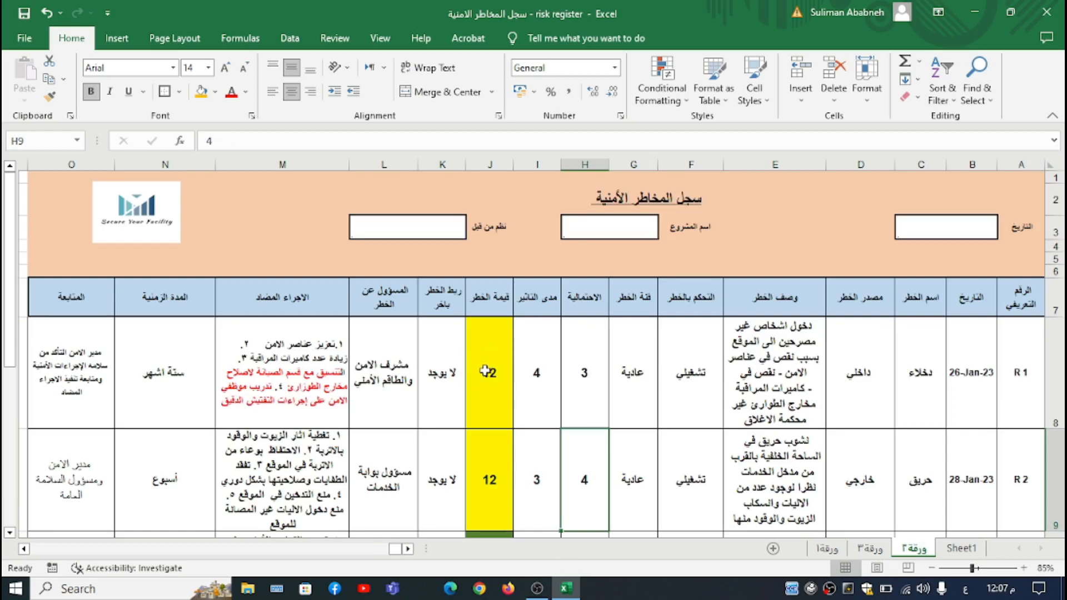
{"action": "left_click", "coordinate": [443, 389]}
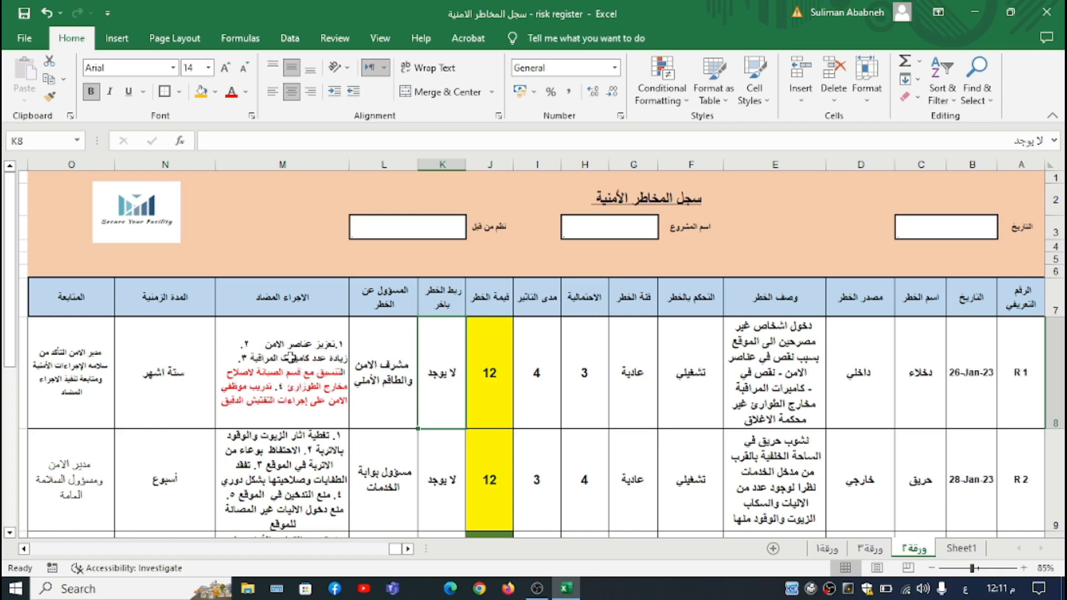
{"action": "left_click", "coordinate": [179, 382]}
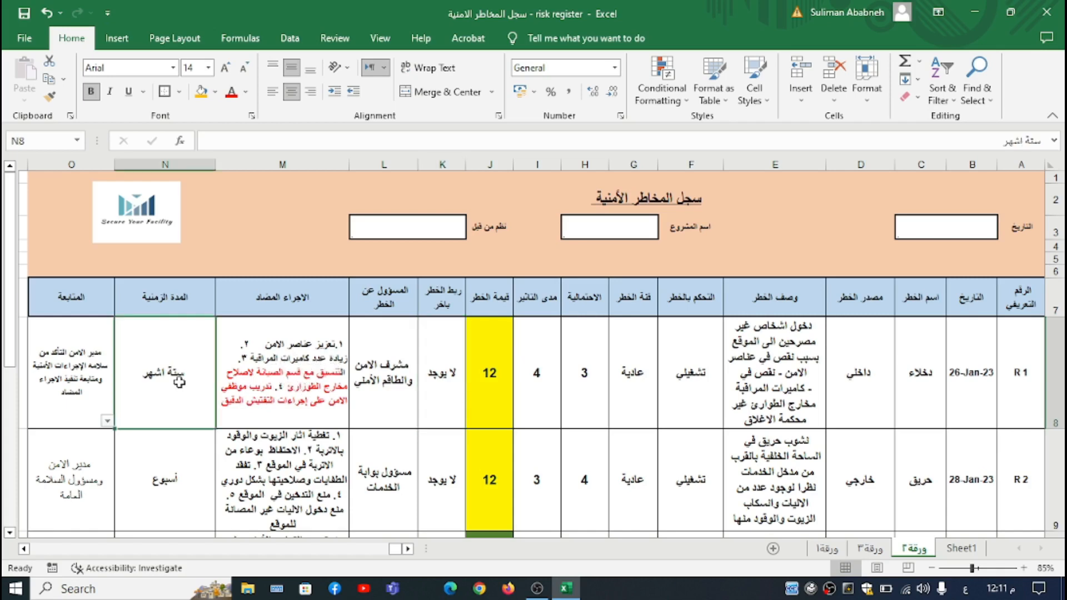
{"action": "left_click", "coordinate": [108, 421]}
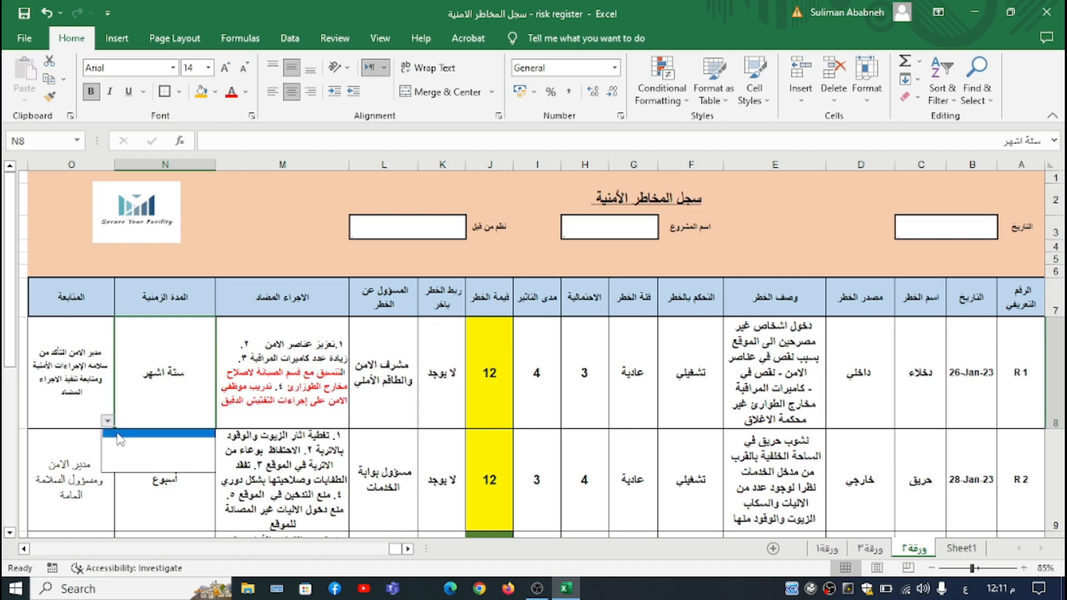
{"action": "left_click", "coordinate": [119, 437]}
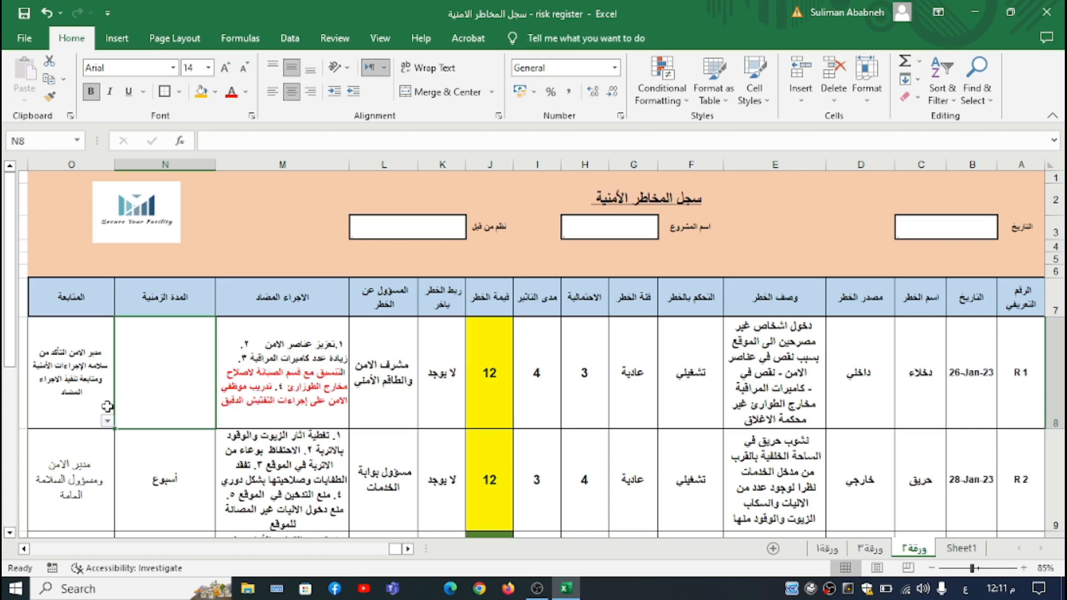
{"action": "left_click", "coordinate": [77, 397]}
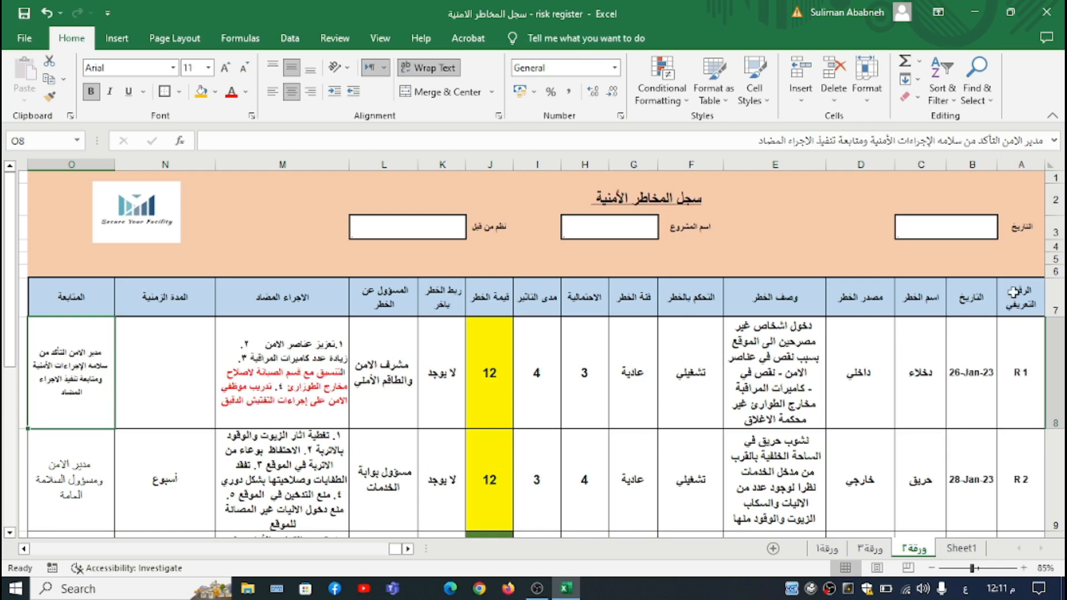
Step: Copy the column headings A7:O7 from sheet ورقة٢ and paste them into sheet ورقة٣ starting at cell C6
{"action": "left_click_drag", "start_coordinate": [1013, 293], "coordinate": [100, 297]}
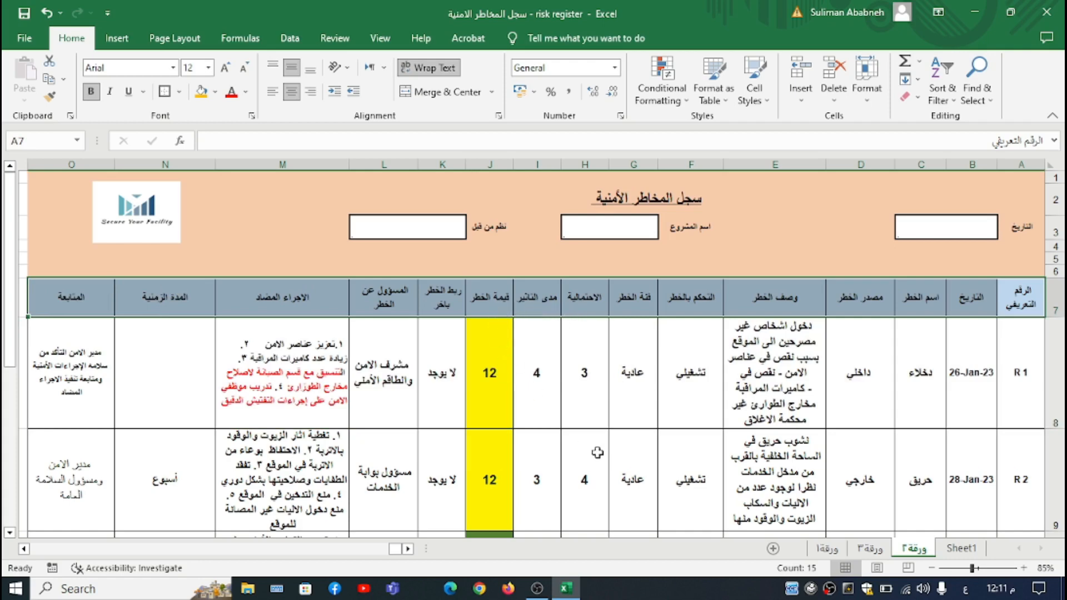
{"action": "key", "text": "ctrl+c"}
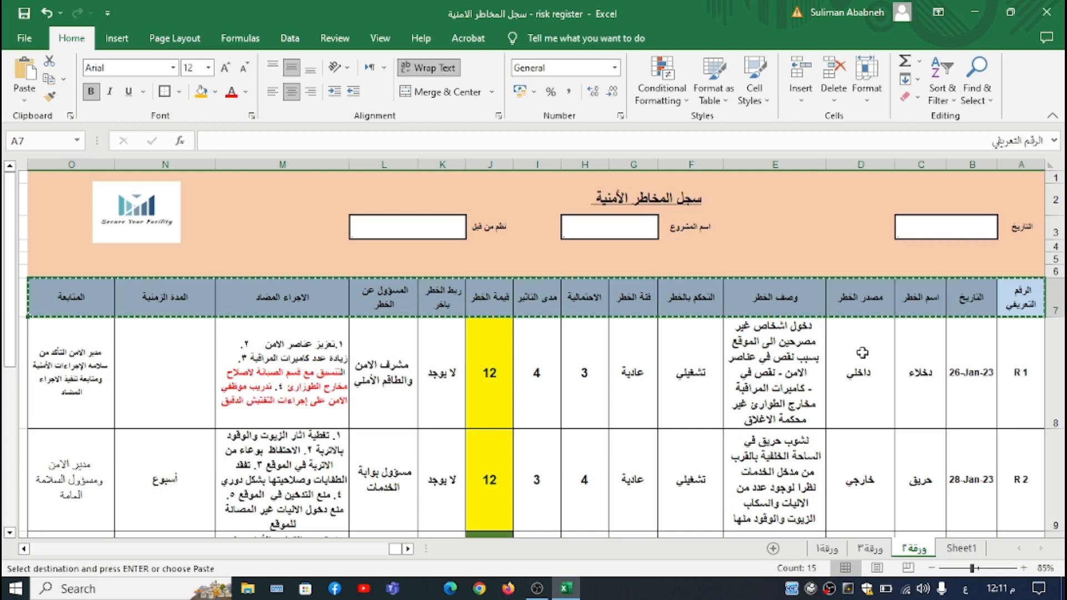
{"action": "left_click", "coordinate": [870, 548]}
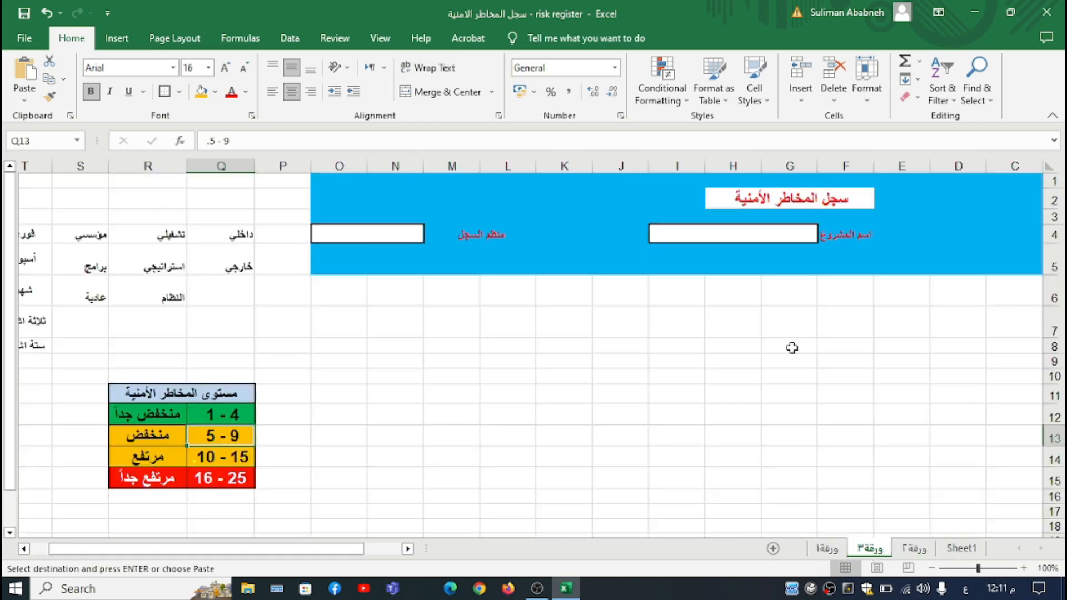
{"action": "left_click", "coordinate": [997, 295]}
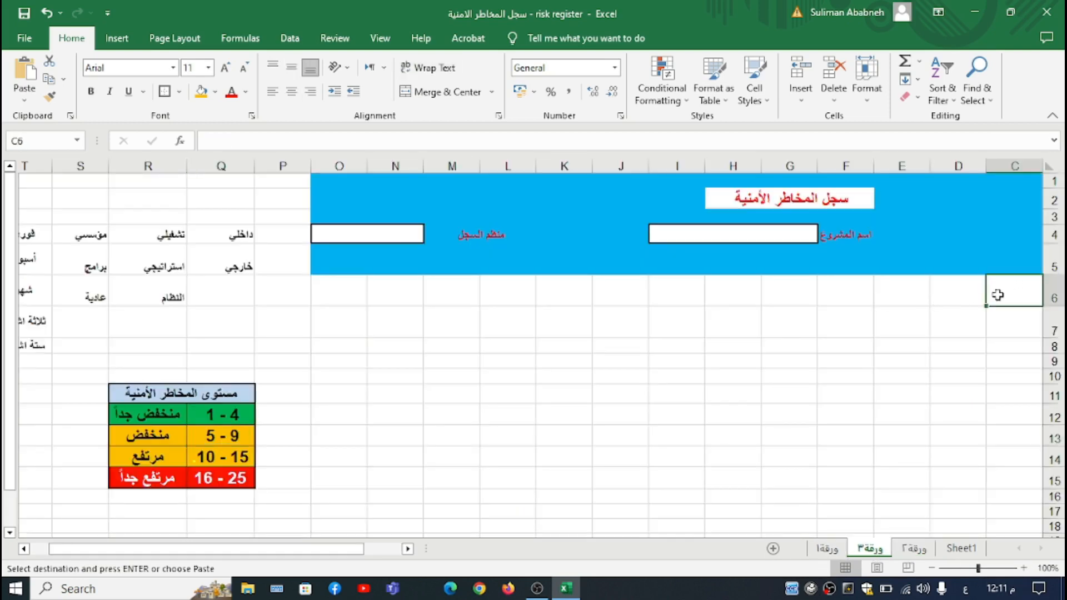
{"action": "key", "text": "ctrl+v"}
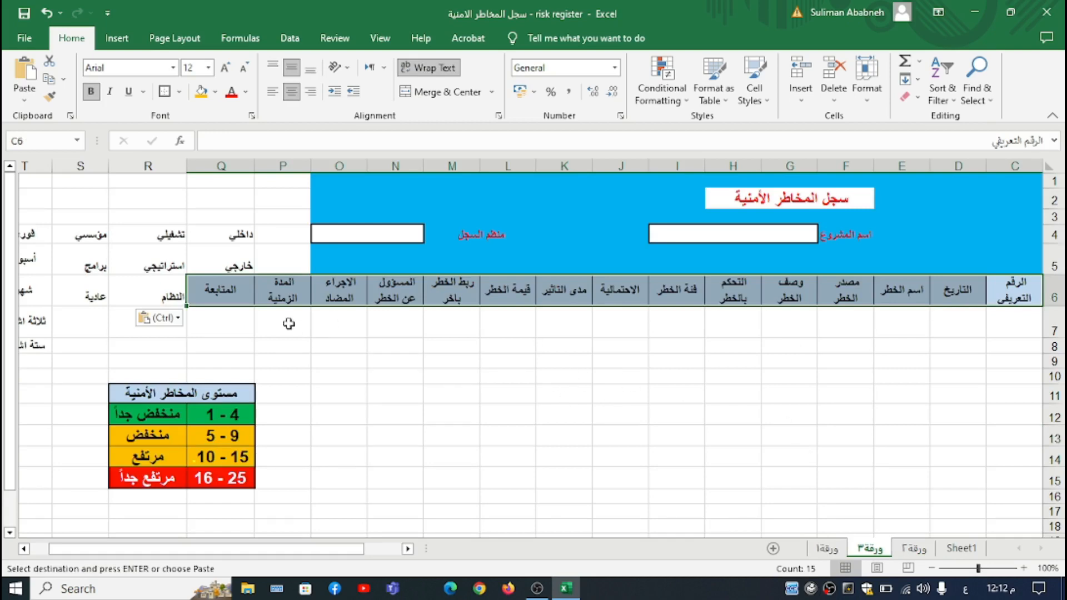
Step: Move the block Q3:T8 holding the dropdown source lists two columns over so that it starts at S3
{"action": "left_click_drag", "start_coordinate": [251, 221], "coordinate": [37, 345]}
{"action": "key", "text": "ctrl+c"}
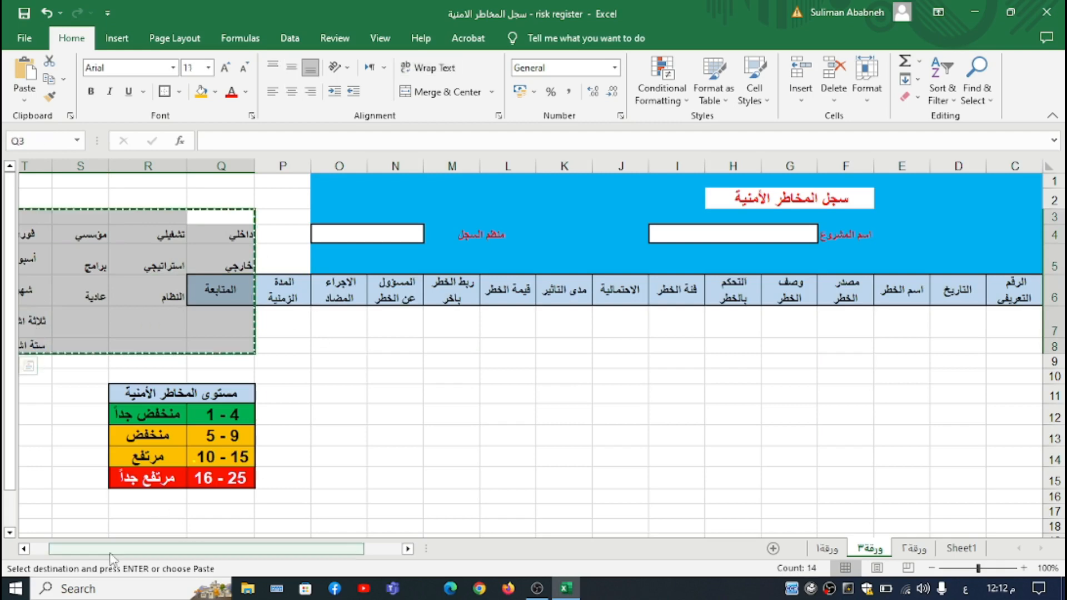
{"action": "left_click", "coordinate": [23, 549]}
{"action": "left_click", "coordinate": [23, 549]}
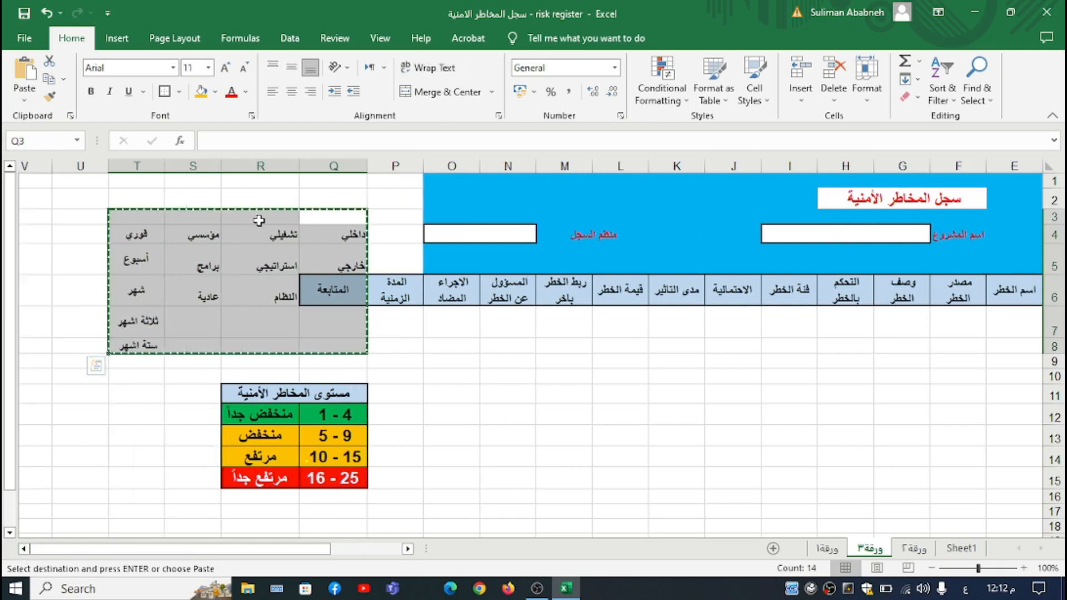
{"action": "left_click", "coordinate": [205, 222]}
{"action": "key", "text": "Return"}
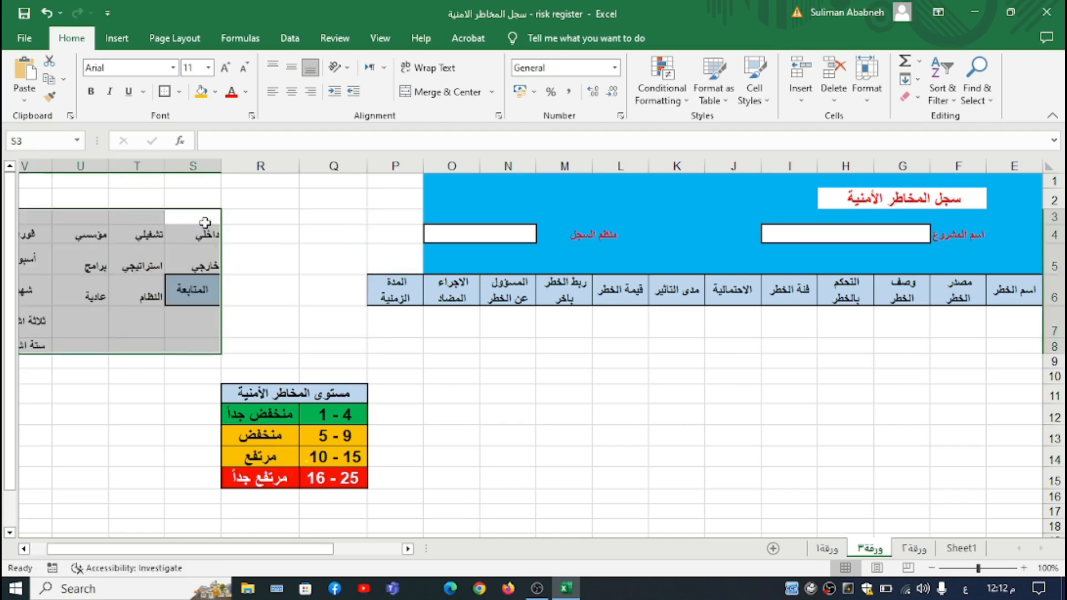
Step: Fill cells P2:P5 above the time frame heading with the standard light blue of the header block
{"action": "left_click_drag", "start_coordinate": [400, 191], "coordinate": [398, 251]}
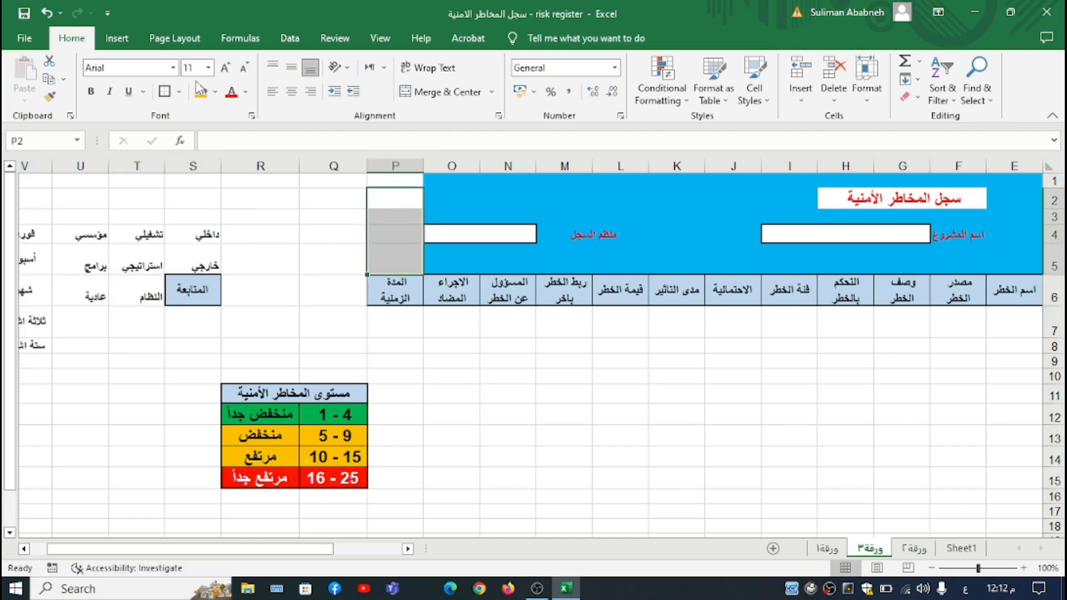
{"action": "left_click", "coordinate": [216, 92]}
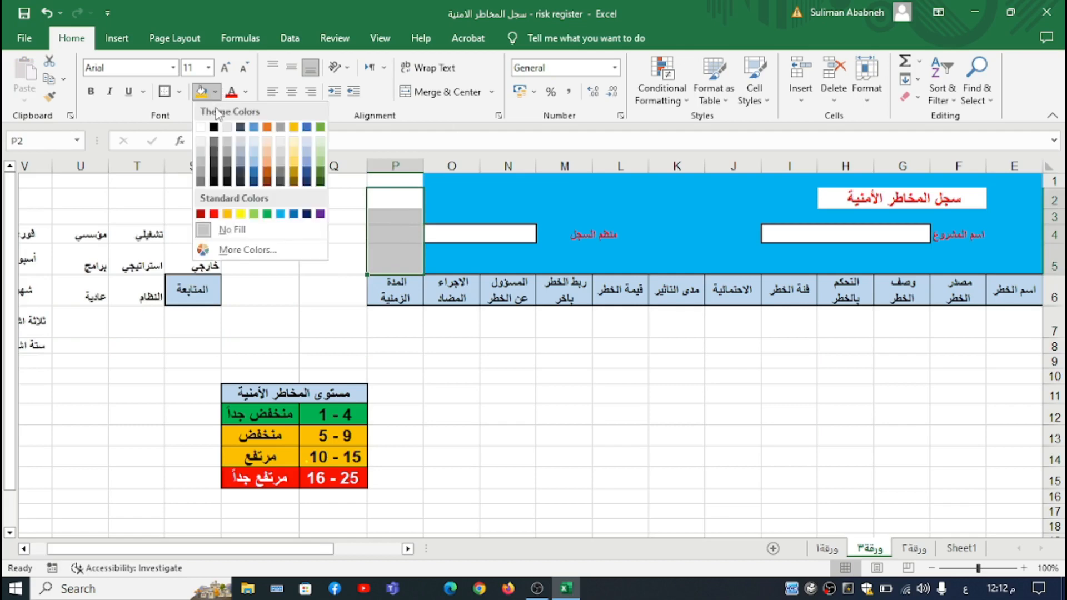
{"action": "left_click", "coordinate": [280, 215]}
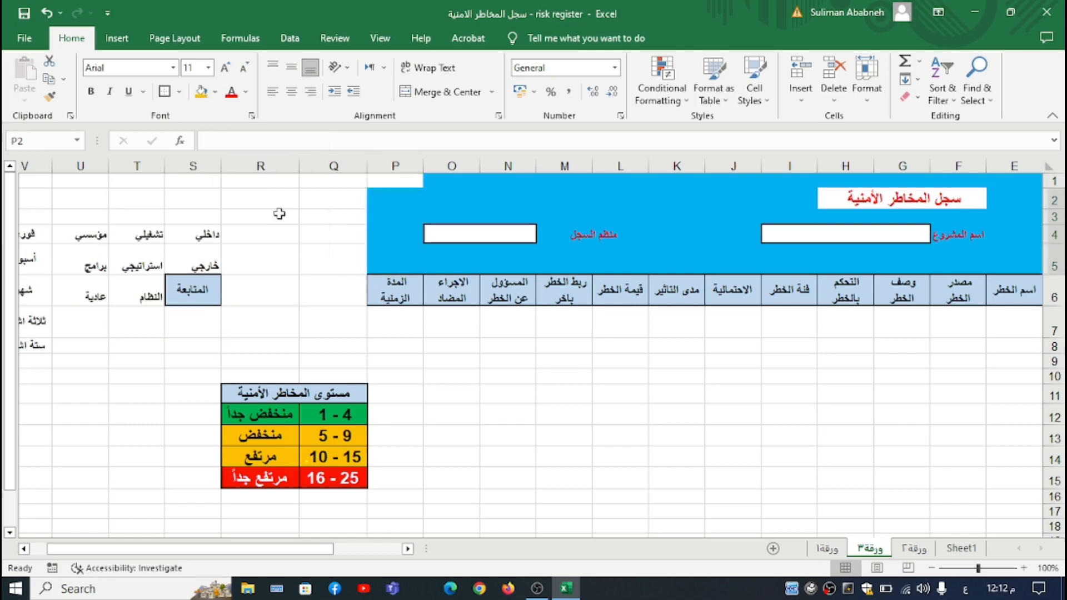
{"action": "left_click", "coordinate": [425, 344]}
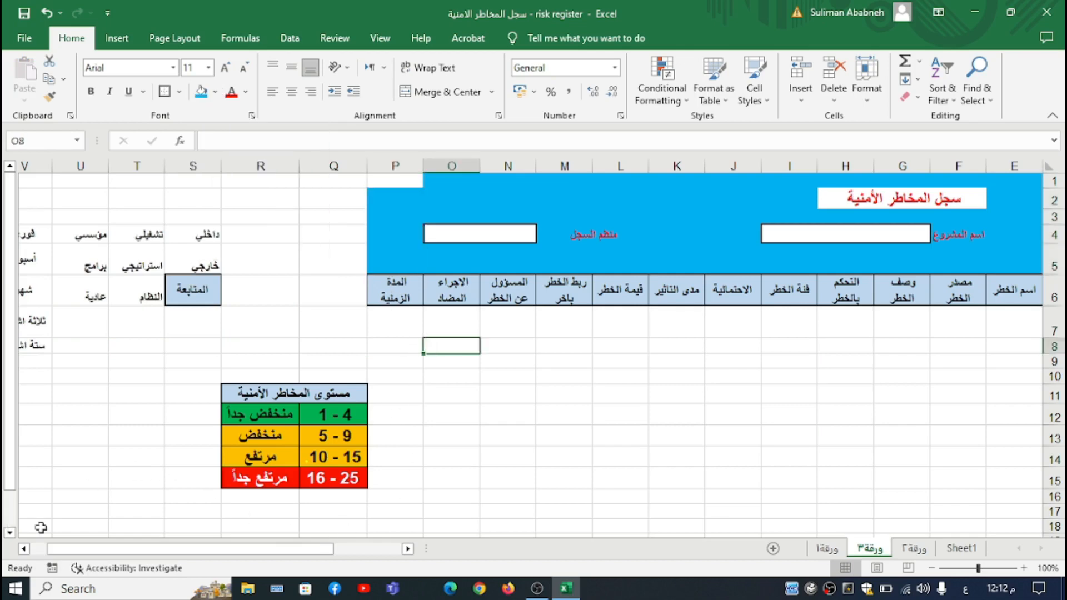
{"action": "left_click_drag", "start_coordinate": [275, 550], "coordinate": [344, 555]}
{"action": "left_click", "coordinate": [791, 315]}
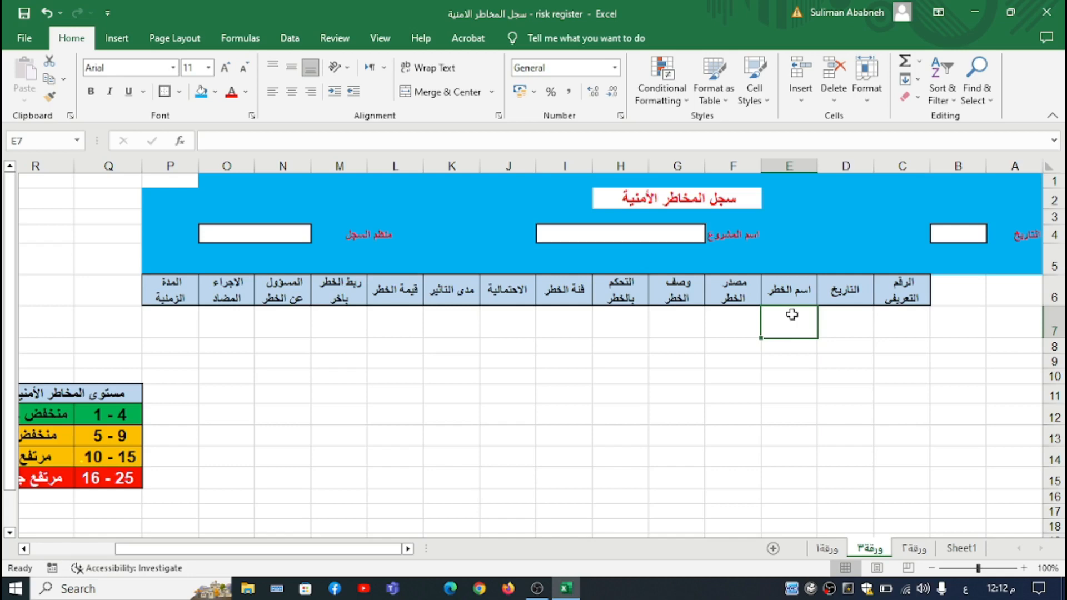
{"action": "left_click", "coordinate": [738, 317]}
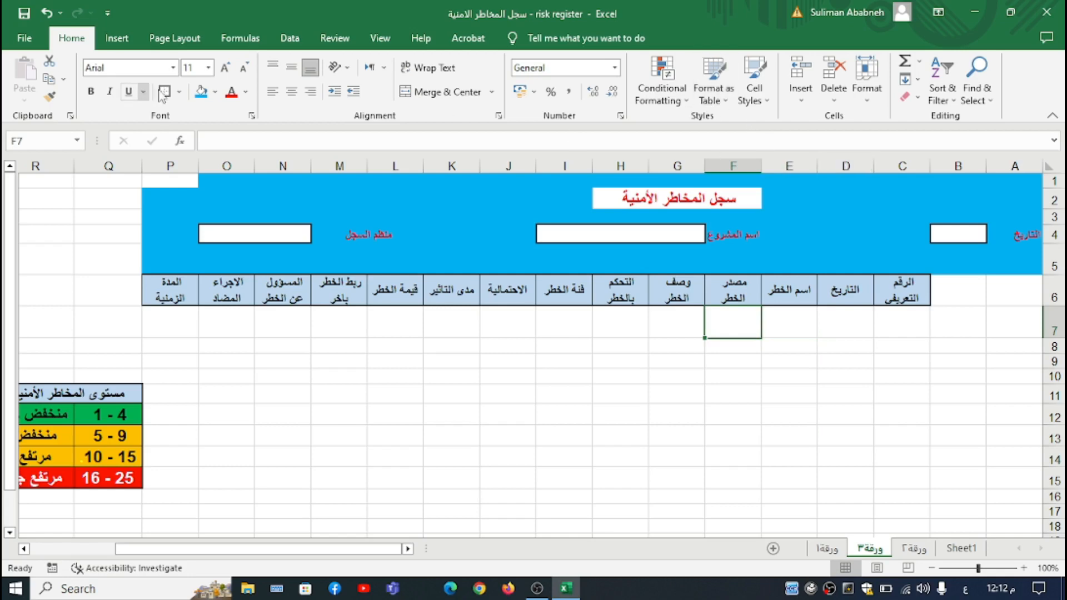
{"action": "left_click", "coordinate": [290, 39]}
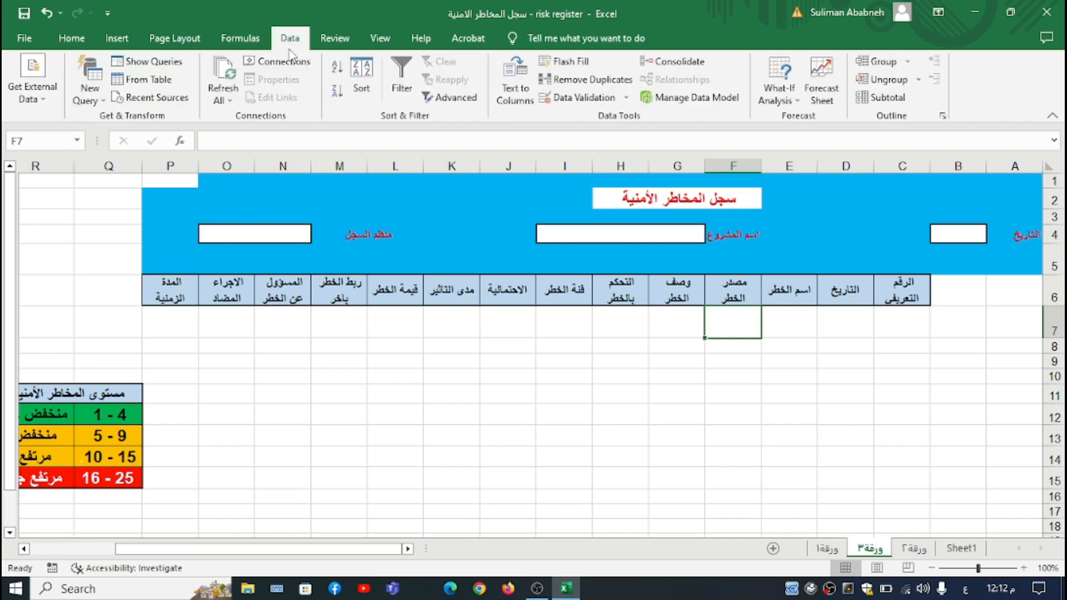
{"action": "left_click", "coordinate": [564, 105]}
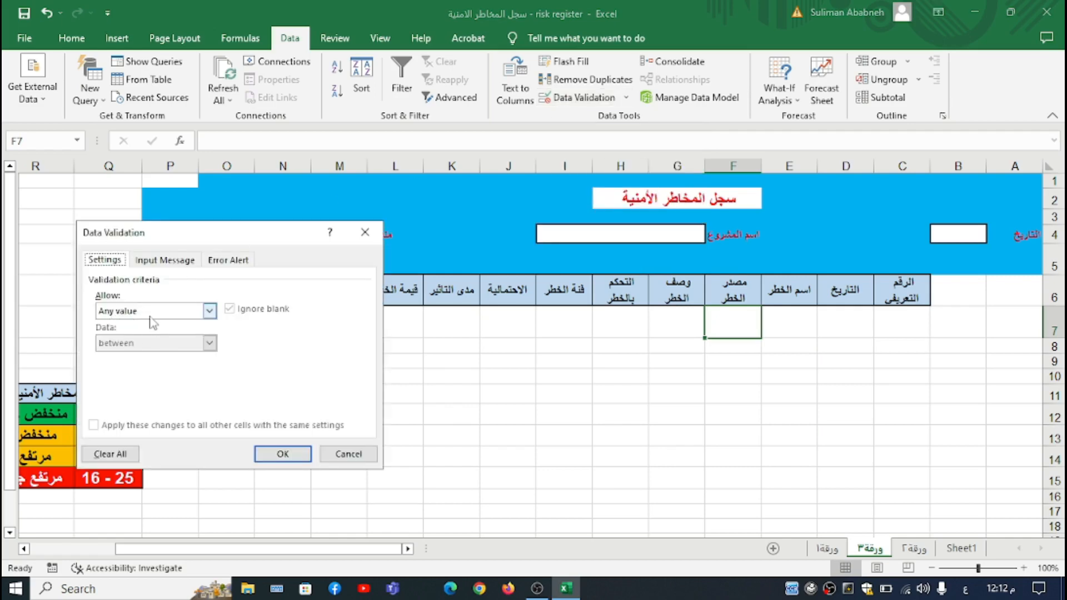
{"action": "left_click", "coordinate": [211, 313]}
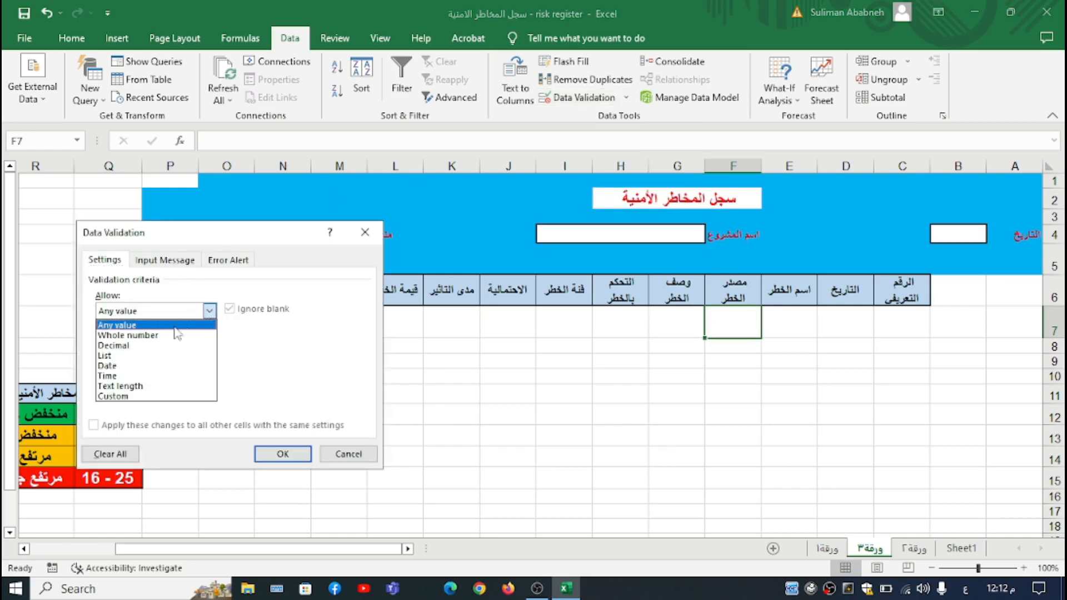
{"action": "left_click", "coordinate": [135, 357]}
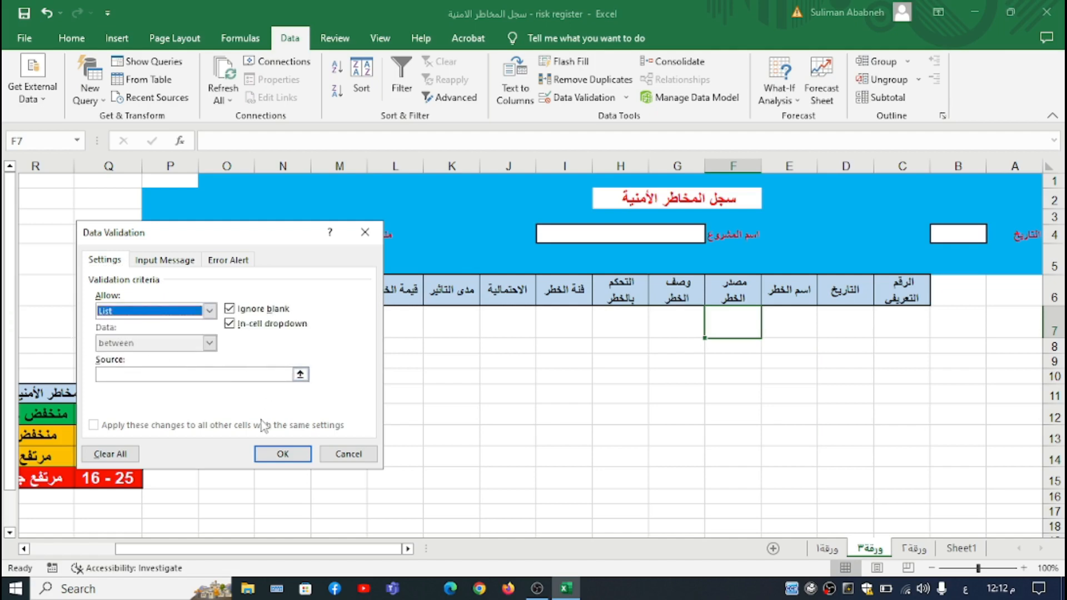
{"action": "left_click", "coordinate": [300, 374]}
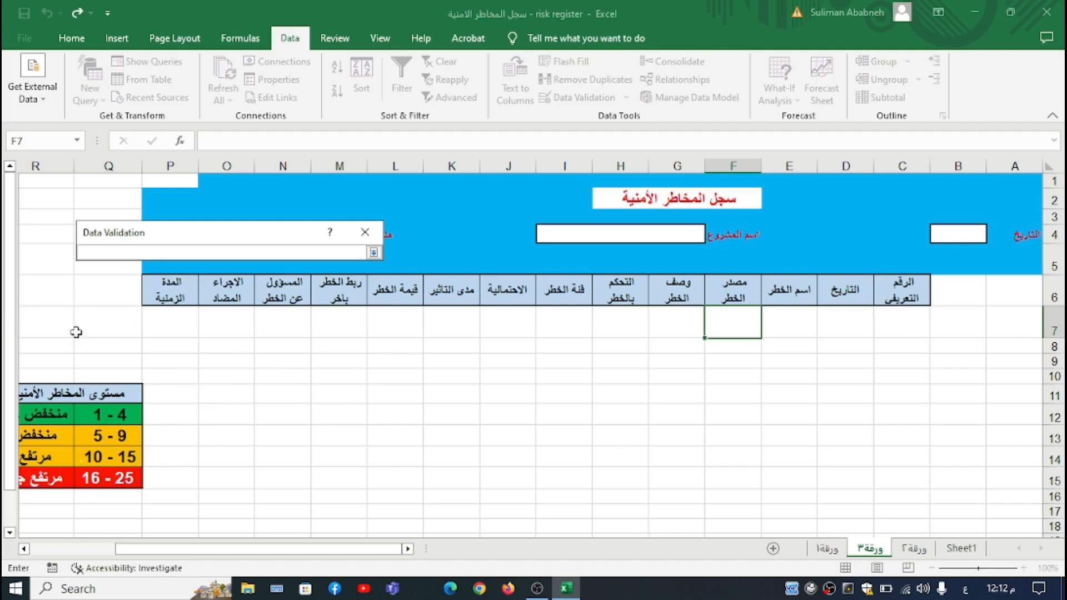
{"action": "left_click", "coordinate": [25, 550]}
{"action": "left_click", "coordinate": [24, 550]}
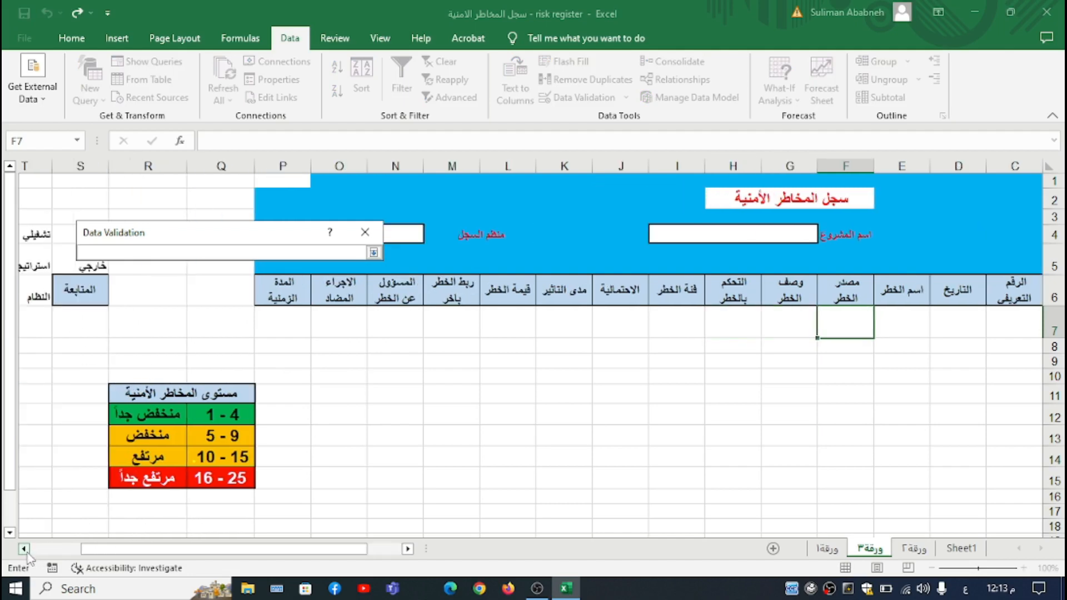
{"action": "left_click", "coordinate": [24, 550]}
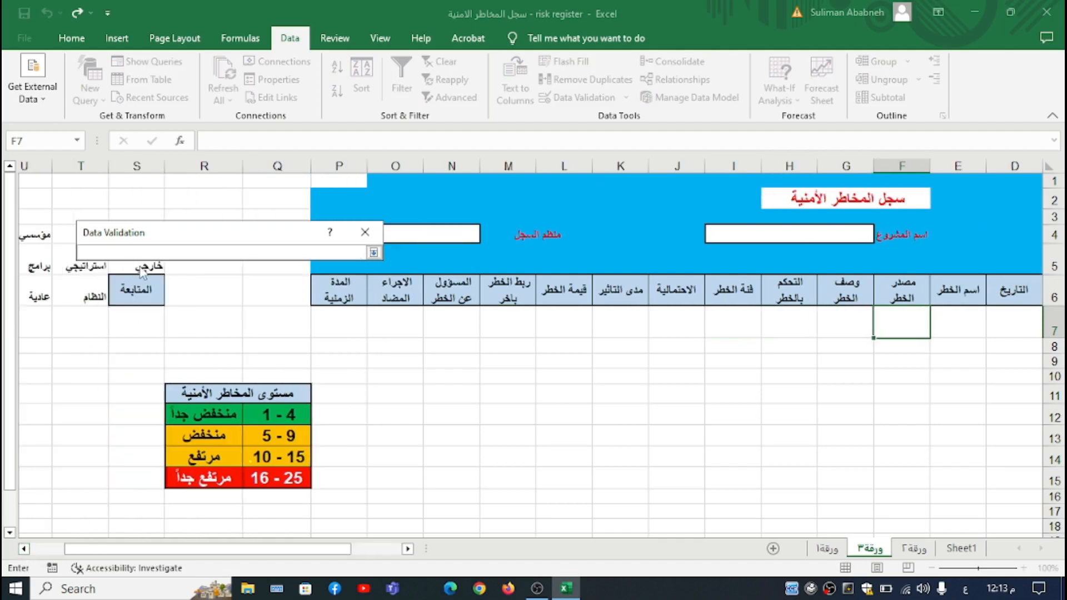
{"action": "left_click_drag", "start_coordinate": [144, 267], "coordinate": [145, 280]}
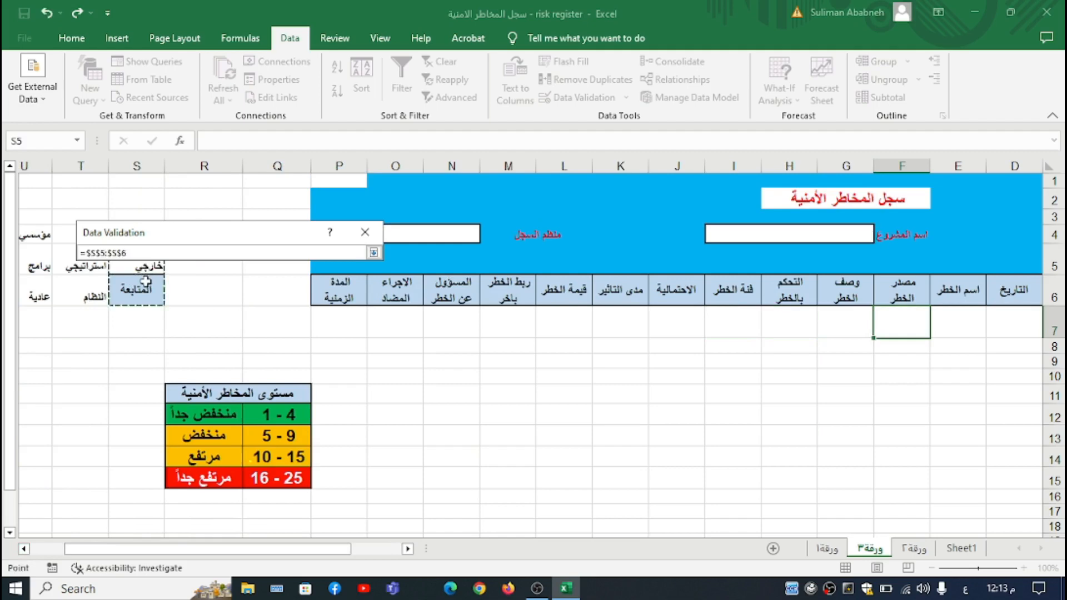
{"action": "left_click", "coordinate": [364, 234]}
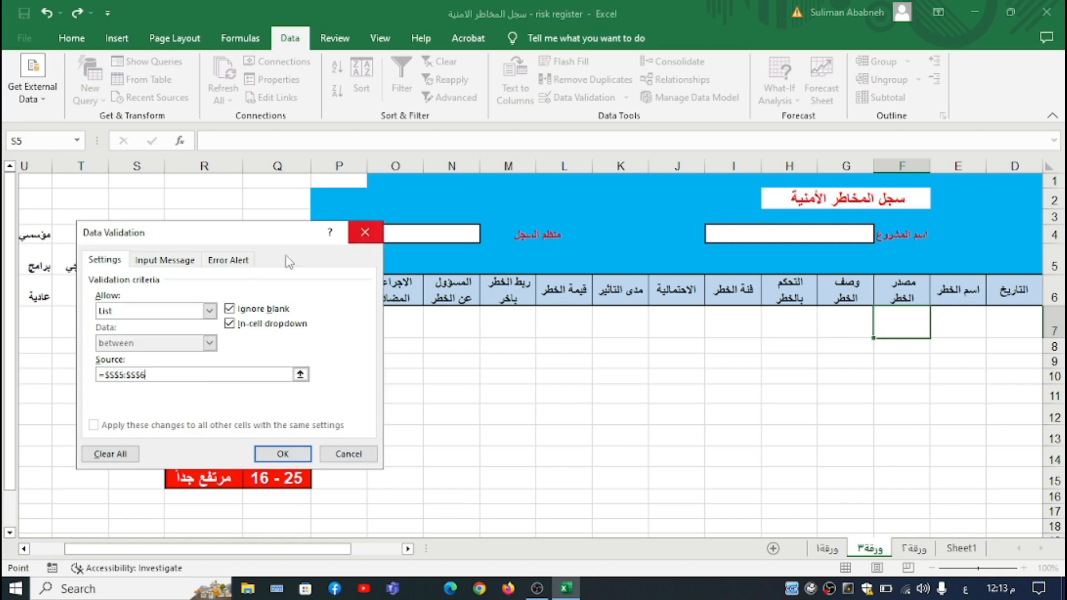
{"action": "left_click", "coordinate": [348, 454]}
Step: Move the heading المتابعة from S6 to Q6, beside the time frame heading
{"action": "left_click", "coordinate": [142, 297]}
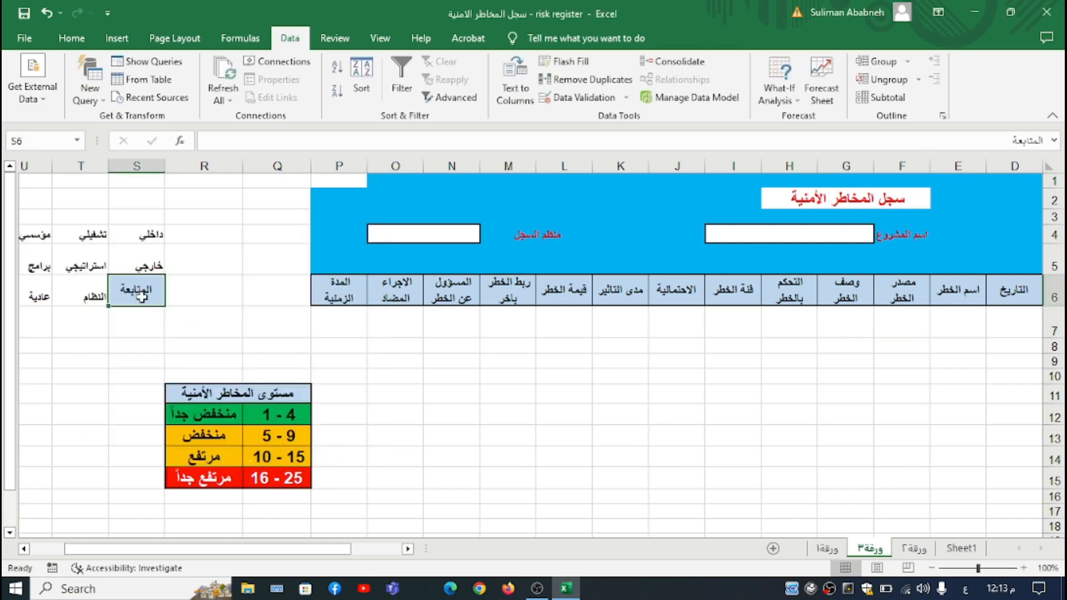
{"action": "key", "text": "ctrl+c"}
{"action": "left_click", "coordinate": [277, 294]}
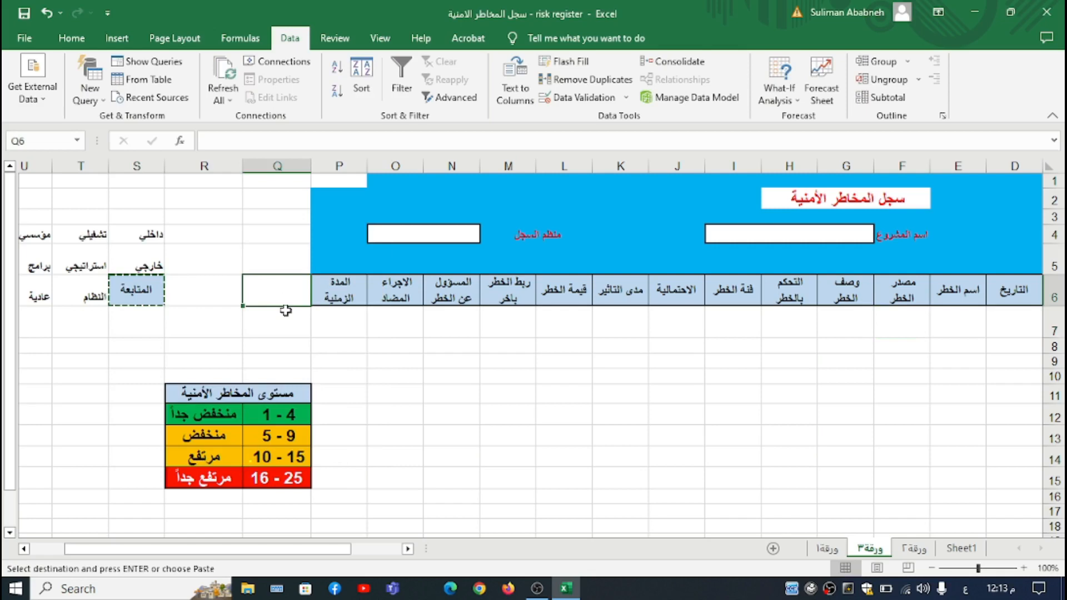
{"action": "key", "text": "ctrl+v"}
{"action": "left_click", "coordinate": [147, 320]}
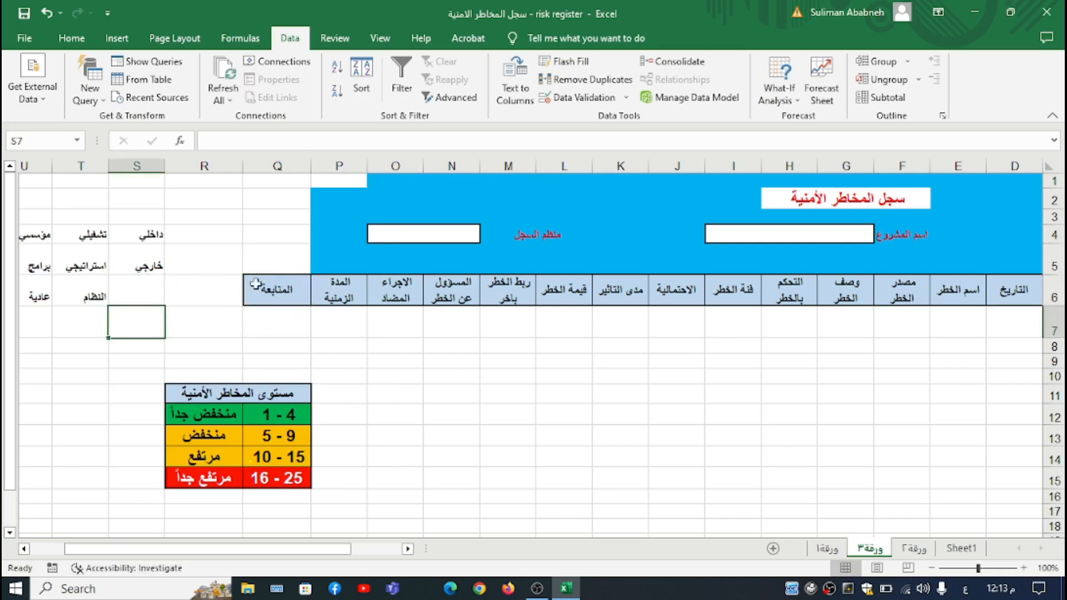
Step: Extend the header block by filling P1:Q5 with the same light blue
{"action": "left_click_drag", "start_coordinate": [334, 181], "coordinate": [286, 259]}
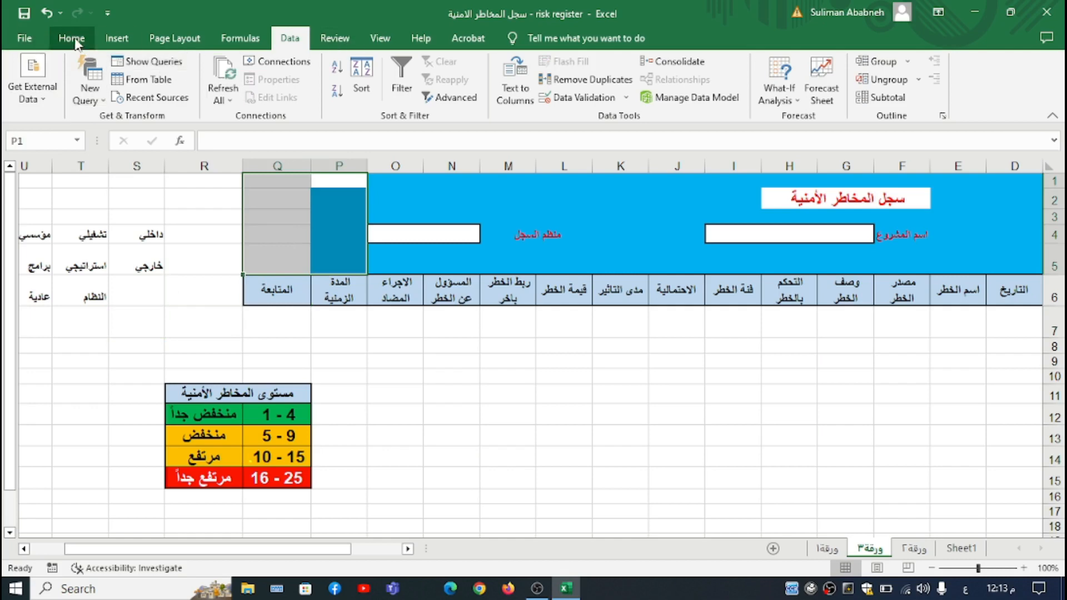
{"action": "left_click", "coordinate": [73, 40]}
{"action": "left_click", "coordinate": [201, 92]}
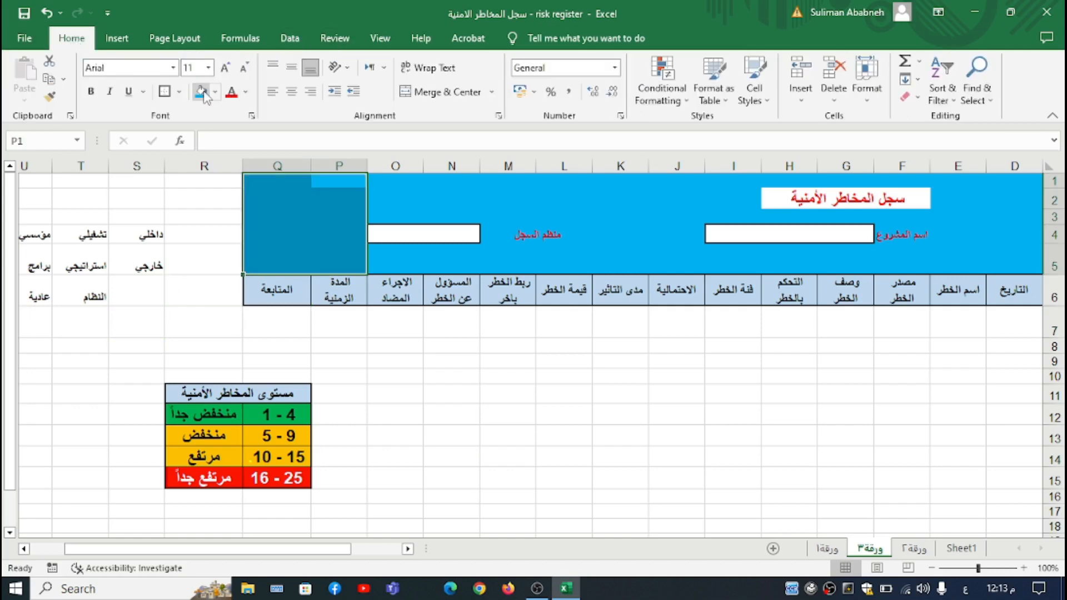
{"action": "left_click", "coordinate": [349, 312]}
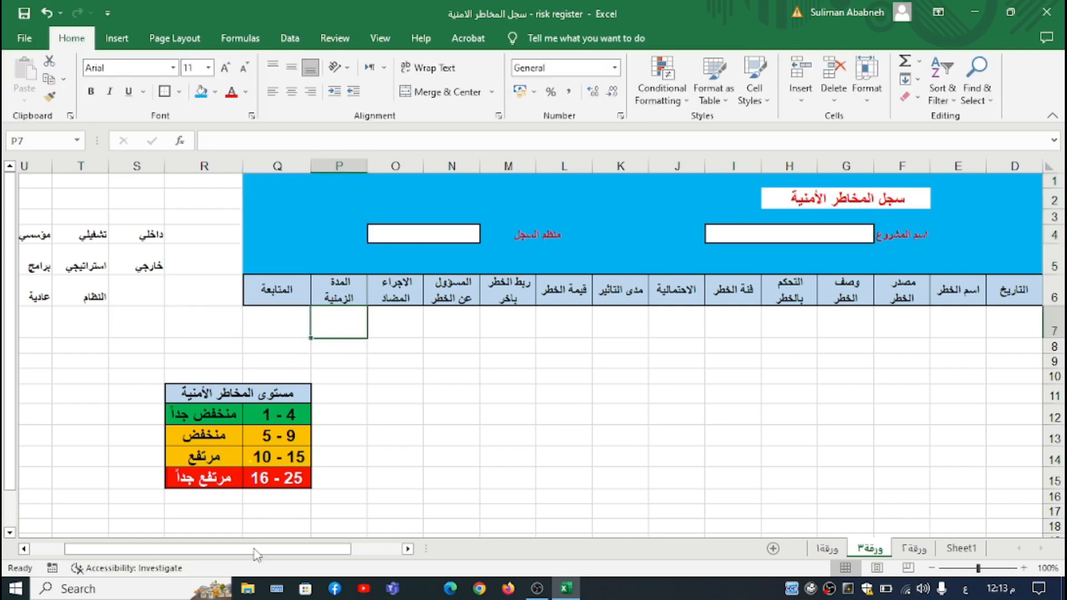
Step: Add list data validation to F7 under the heading مصدر الخطر, using =$S$4:$S$5 as the source
{"action": "left_click_drag", "start_coordinate": [253, 554], "coordinate": [305, 554]}
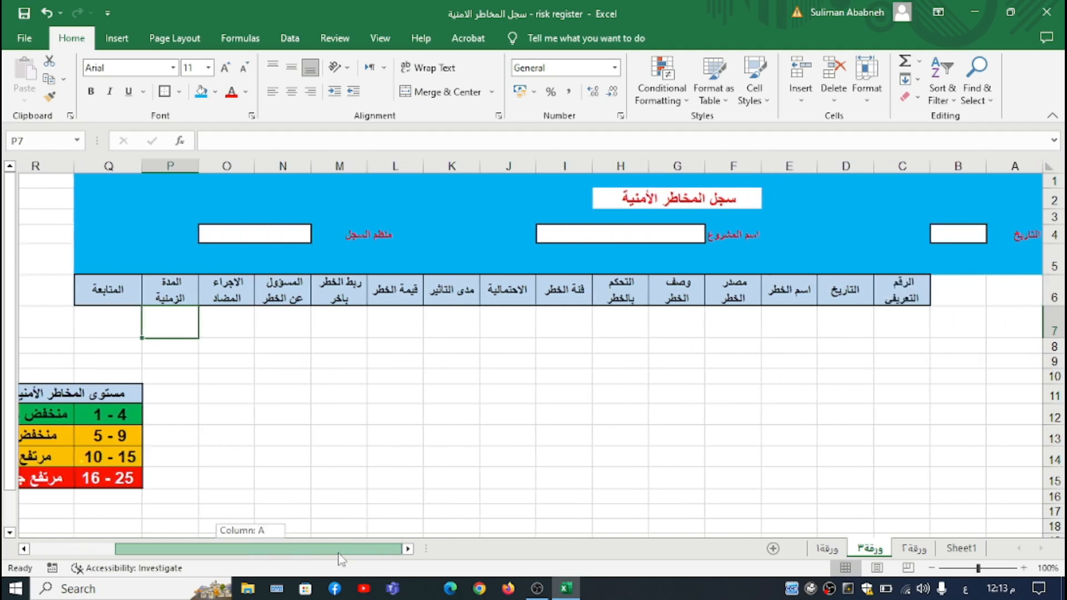
{"action": "left_click", "coordinate": [736, 325]}
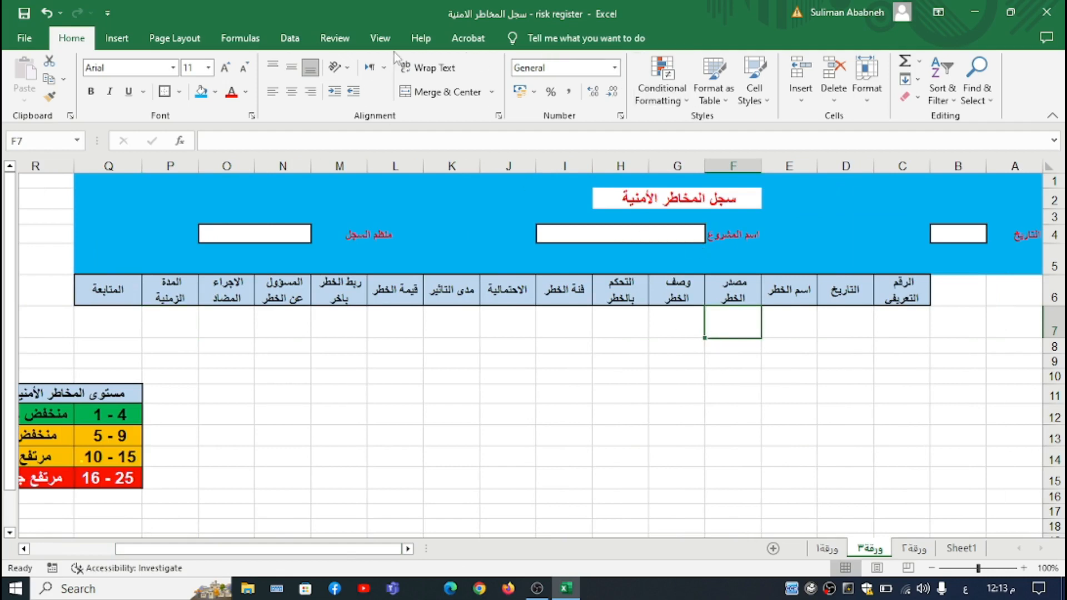
{"action": "left_click", "coordinate": [287, 40]}
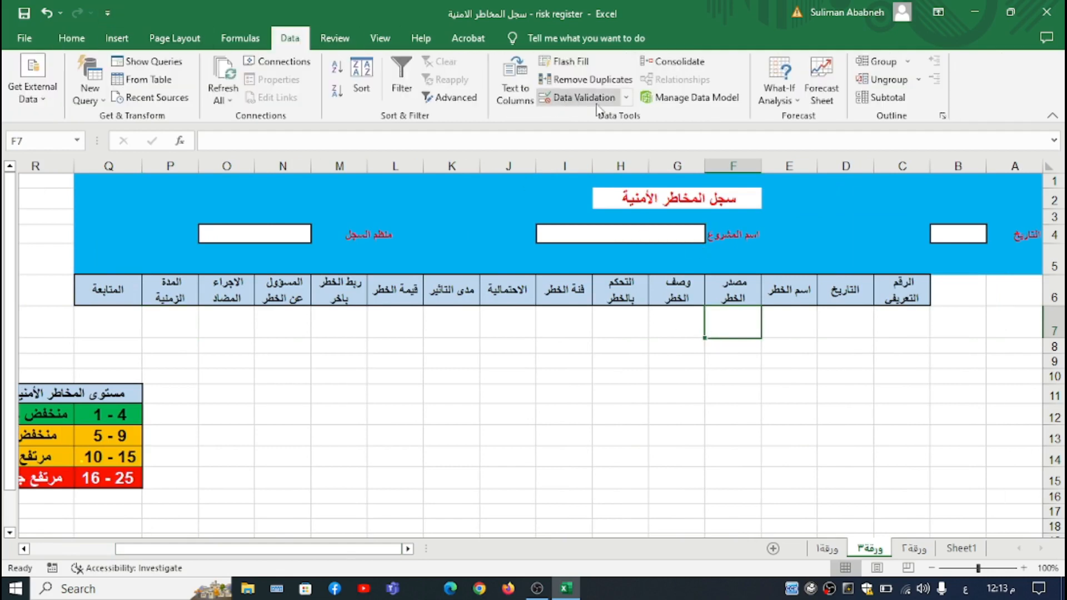
{"action": "left_click", "coordinate": [578, 97]}
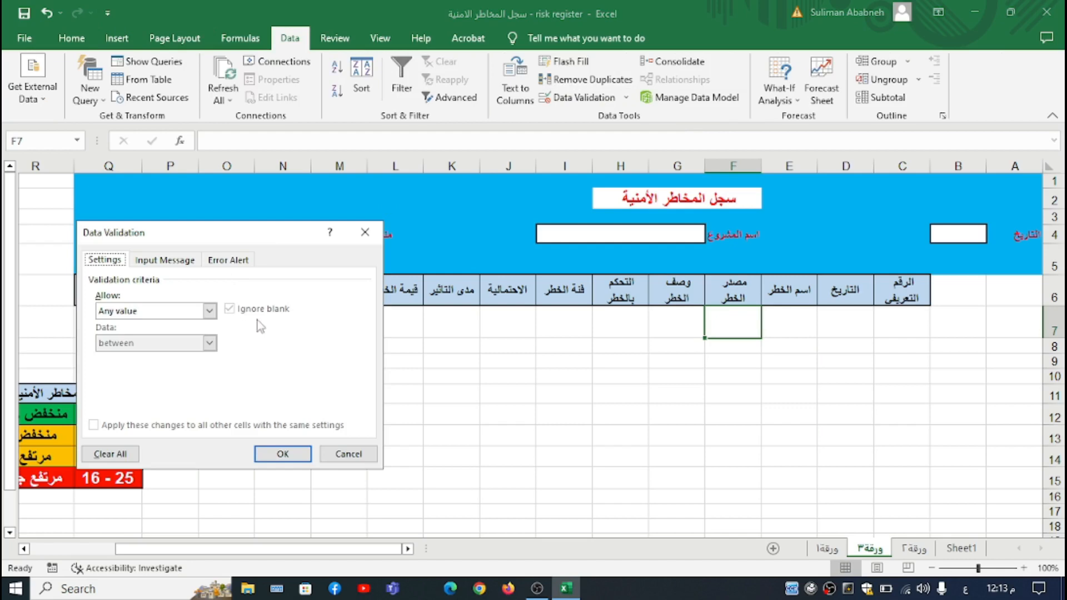
{"action": "left_click", "coordinate": [209, 311]}
{"action": "left_click", "coordinate": [146, 357]}
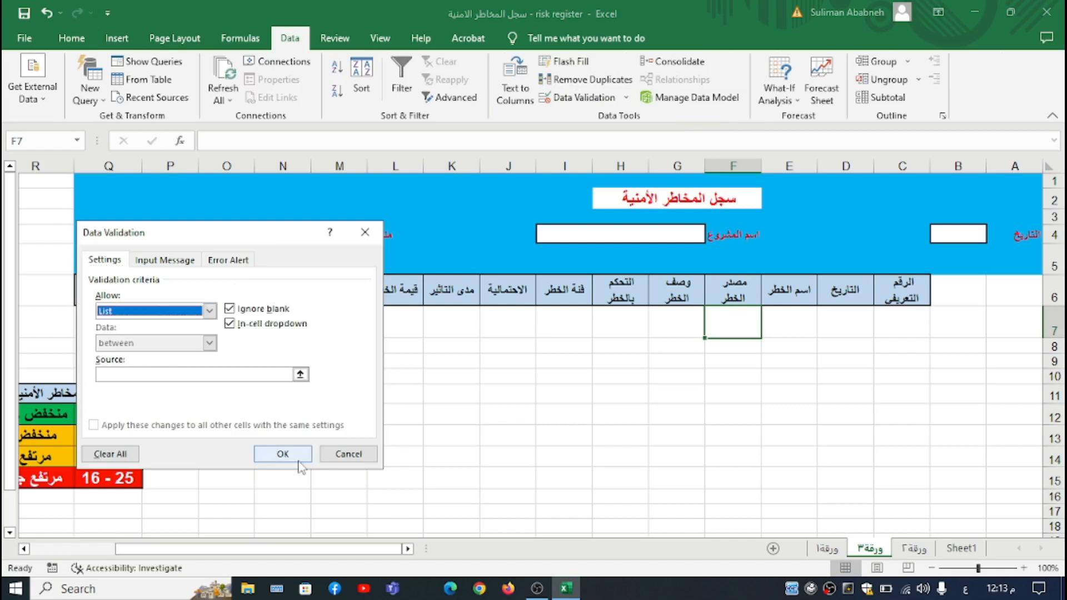
{"action": "left_click", "coordinate": [300, 379]}
{"action": "left_click_drag", "start_coordinate": [191, 554], "coordinate": [141, 554]}
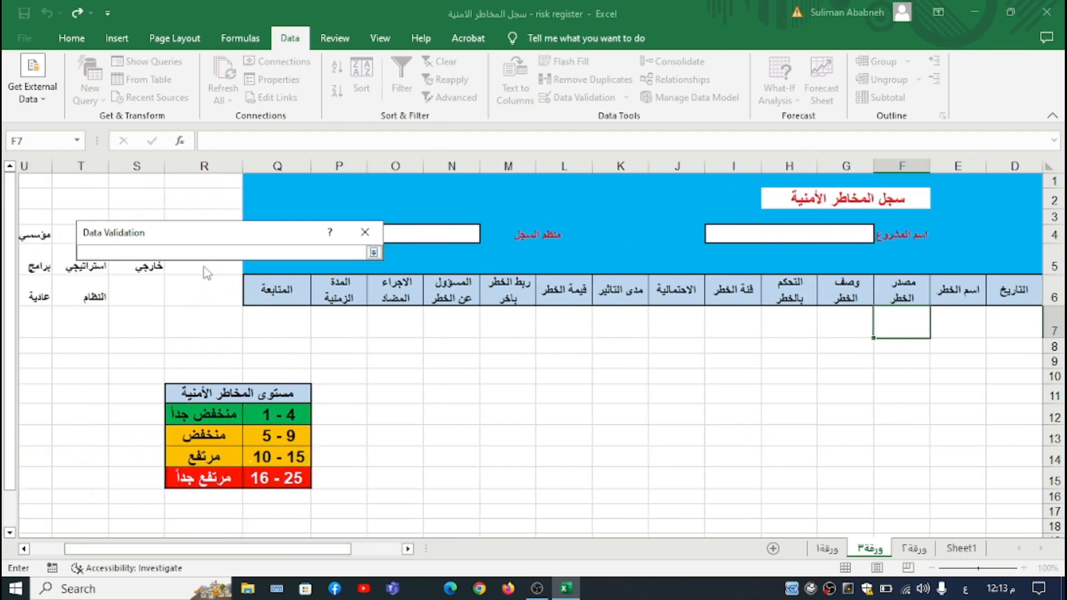
{"action": "scroll", "coordinate": [185, 295], "scroll_direction": "down", "scroll_amount": 1}
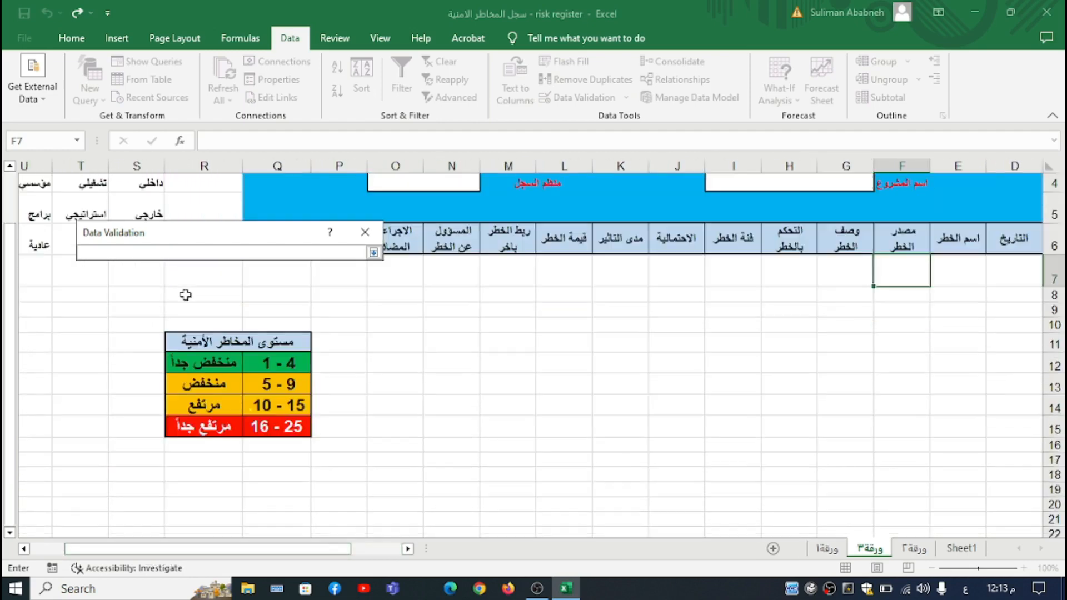
{"action": "left_click_drag", "start_coordinate": [160, 183], "coordinate": [158, 201]}
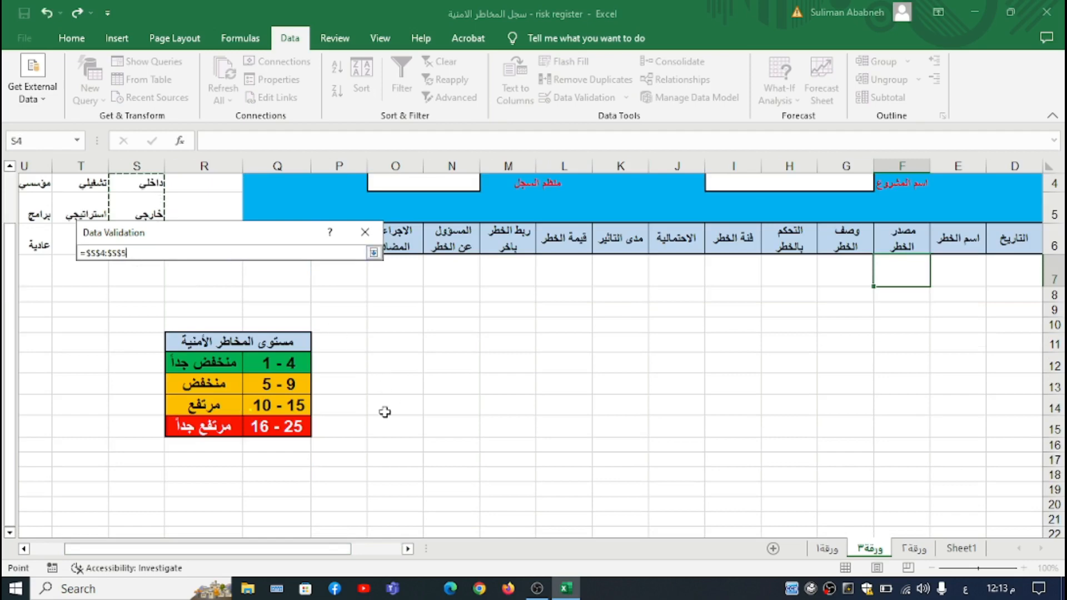
{"action": "key", "text": "Return"}
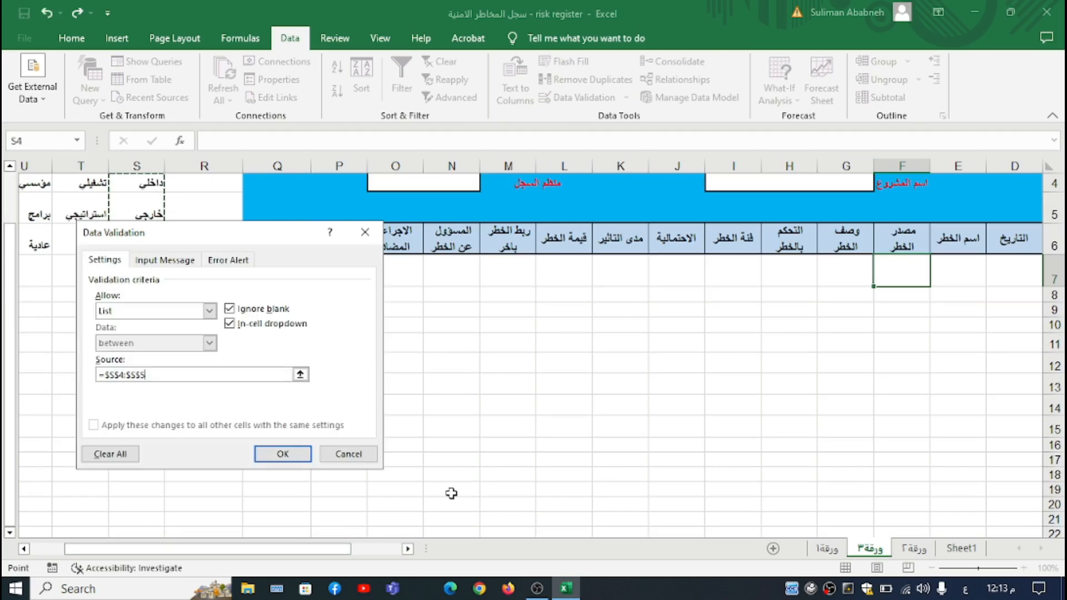
{"action": "left_click", "coordinate": [286, 454]}
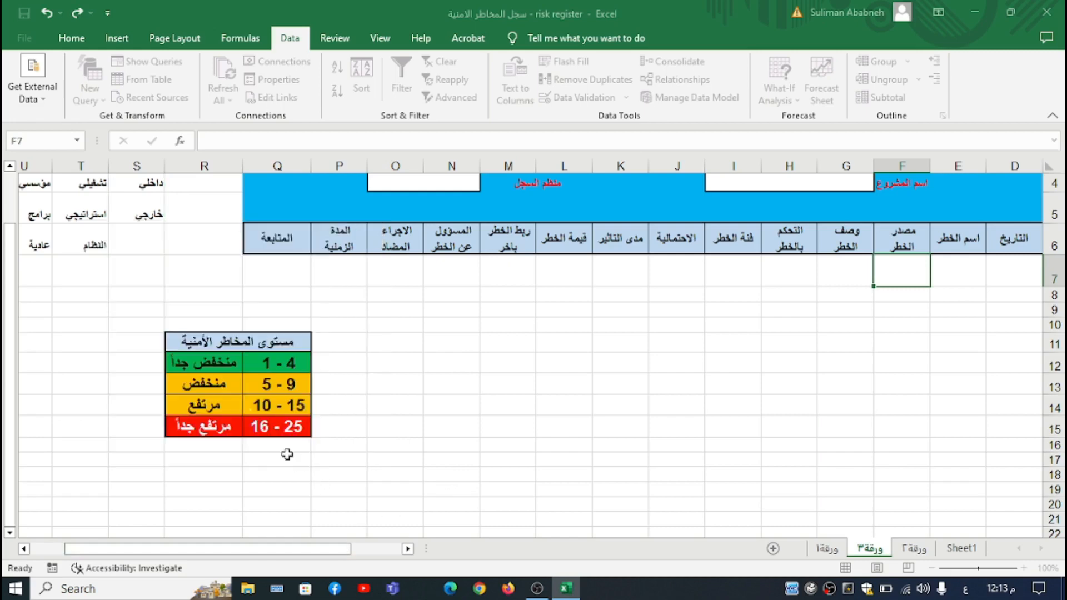
Step: Try both options of the risk source dropdown in F7, starting with داخلي and leaving خارجي selected
{"action": "left_click", "coordinate": [867, 280]}
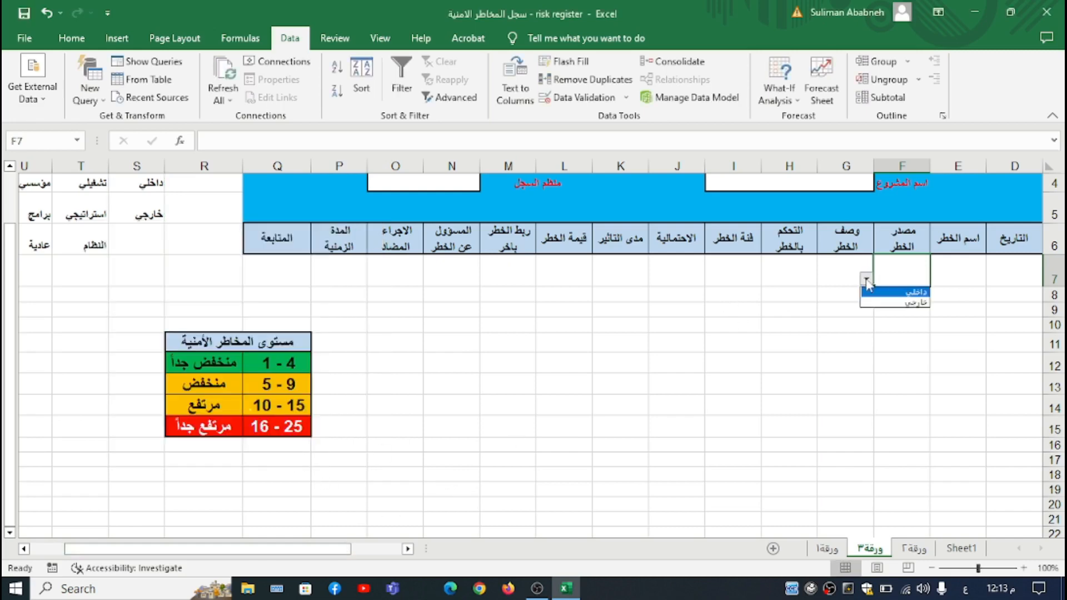
{"action": "left_click", "coordinate": [875, 293]}
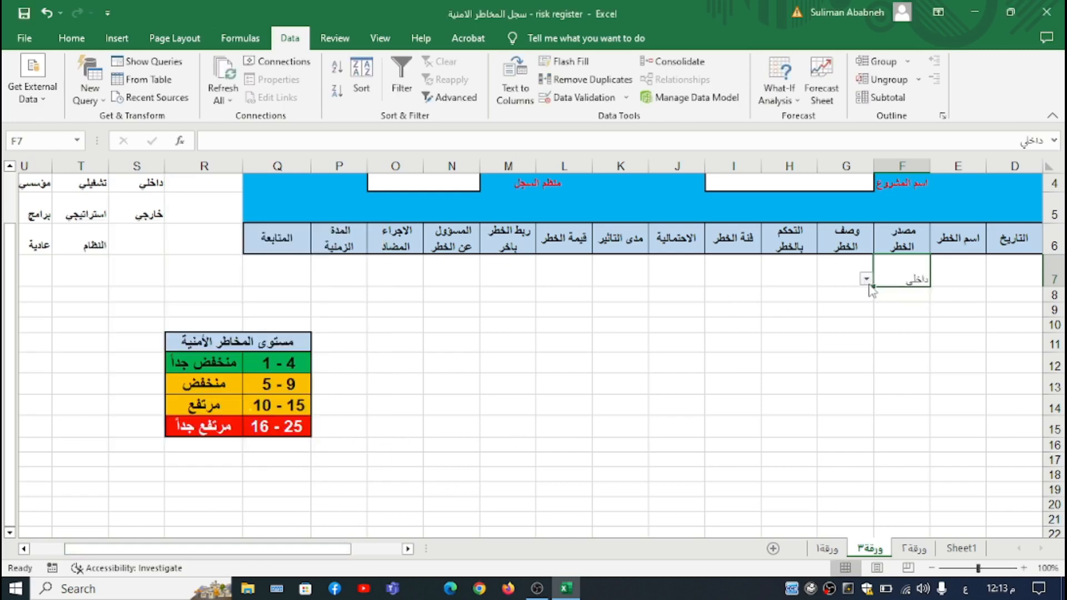
{"action": "left_click", "coordinate": [867, 279]}
{"action": "left_click", "coordinate": [887, 304]}
Step: Widen column G under the heading وصف الخطر to roughly twice its width
{"action": "left_click", "coordinate": [84, 40]}
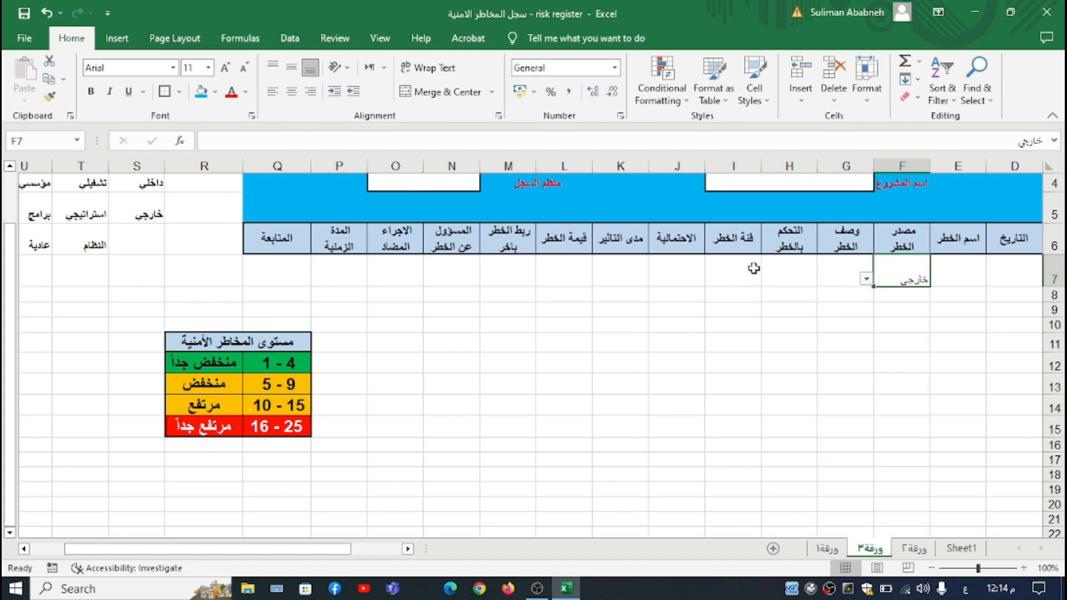
{"action": "left_click", "coordinate": [843, 166]}
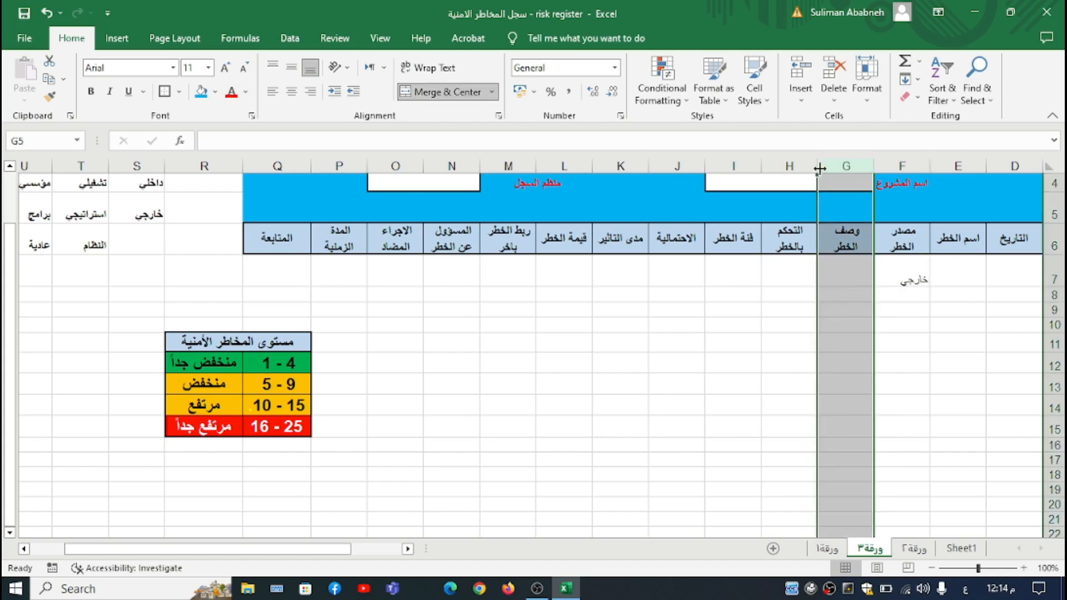
{"action": "left_click_drag", "start_coordinate": [817, 167], "coordinate": [764, 174]}
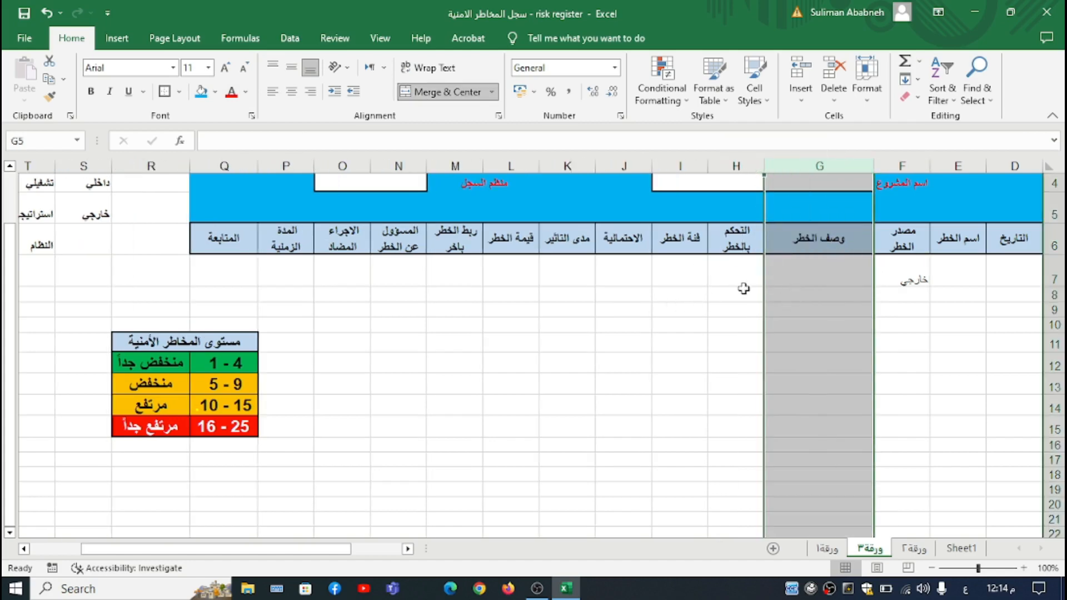
Step: Add list data validation to H7 under the heading التحكم بالخطر, using =$T$4:$T$6 as the source
{"action": "left_click", "coordinate": [739, 270]}
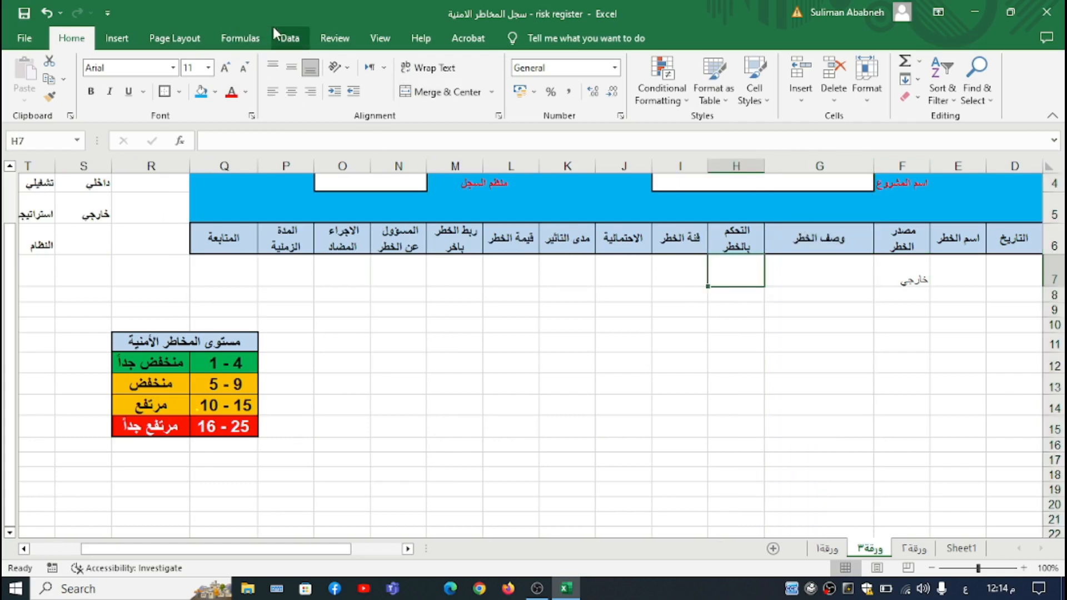
{"action": "left_click", "coordinate": [286, 38]}
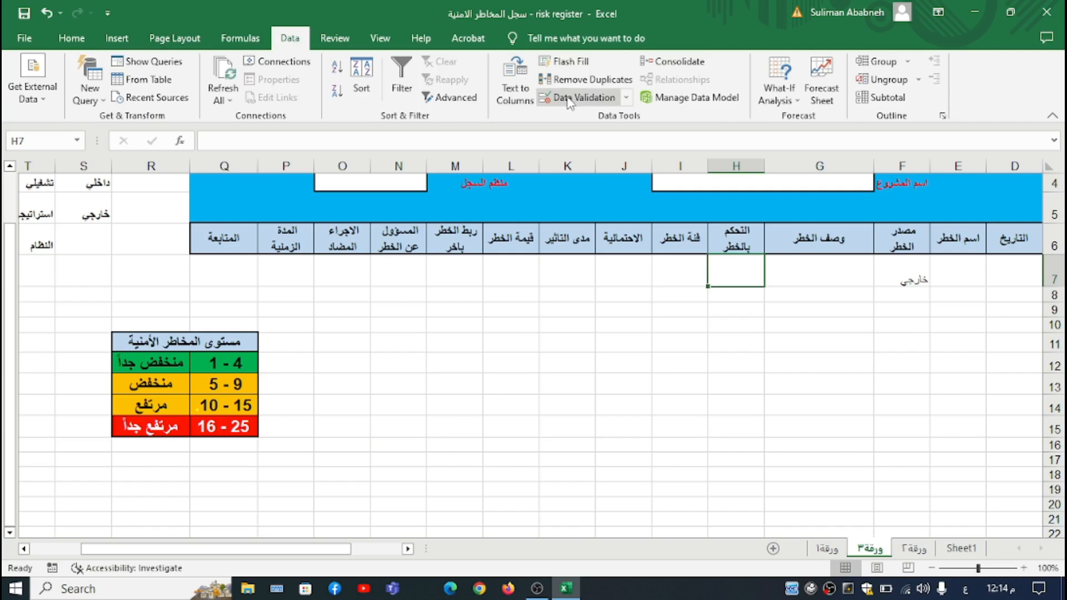
{"action": "left_click", "coordinate": [570, 101]}
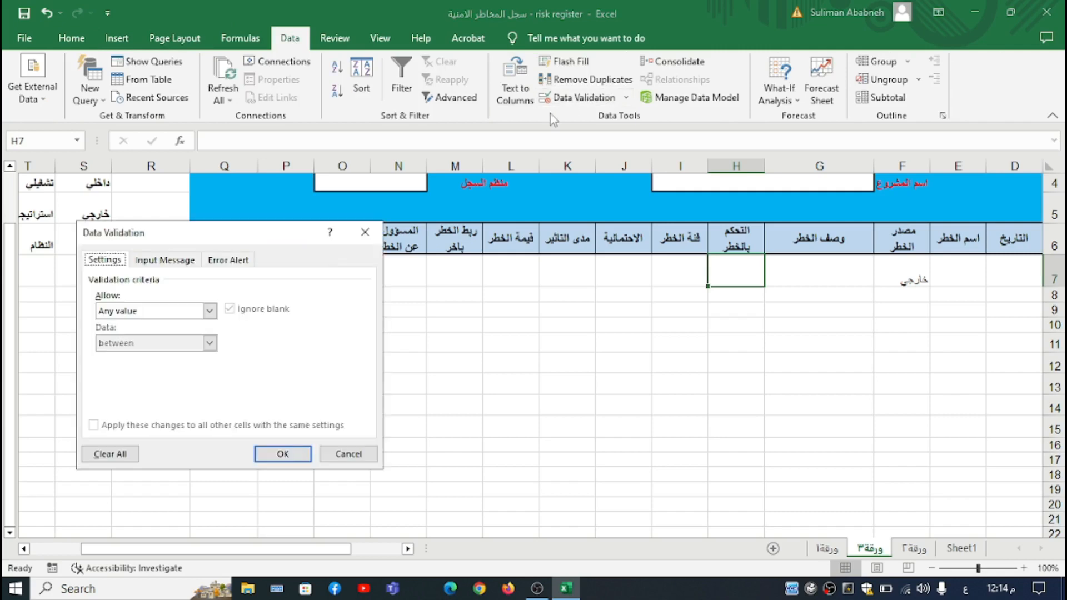
{"action": "left_click", "coordinate": [210, 311]}
{"action": "left_click", "coordinate": [183, 352]}
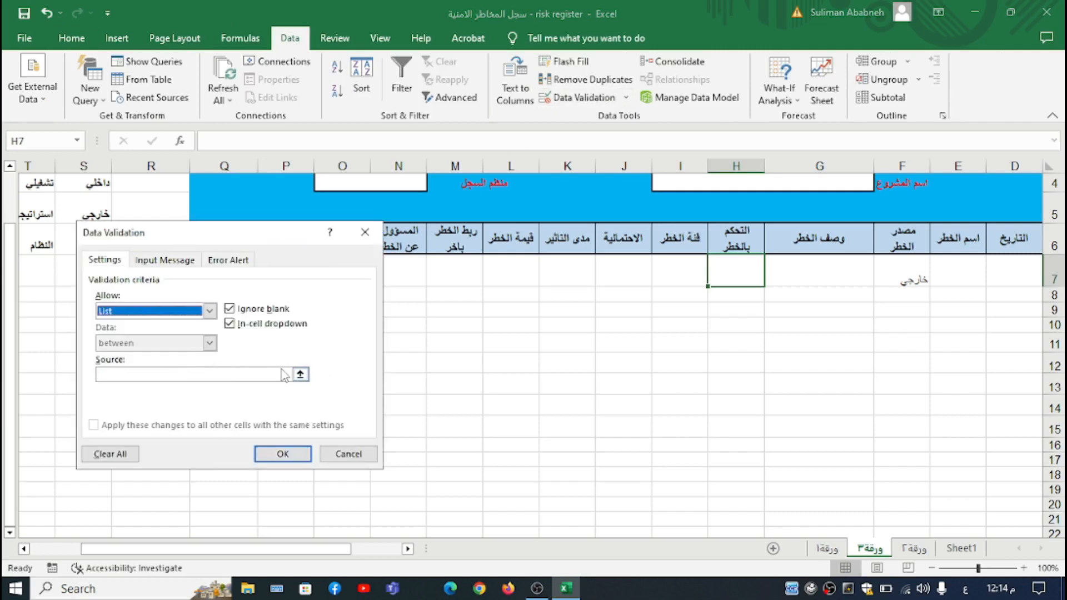
{"action": "left_click", "coordinate": [300, 376]}
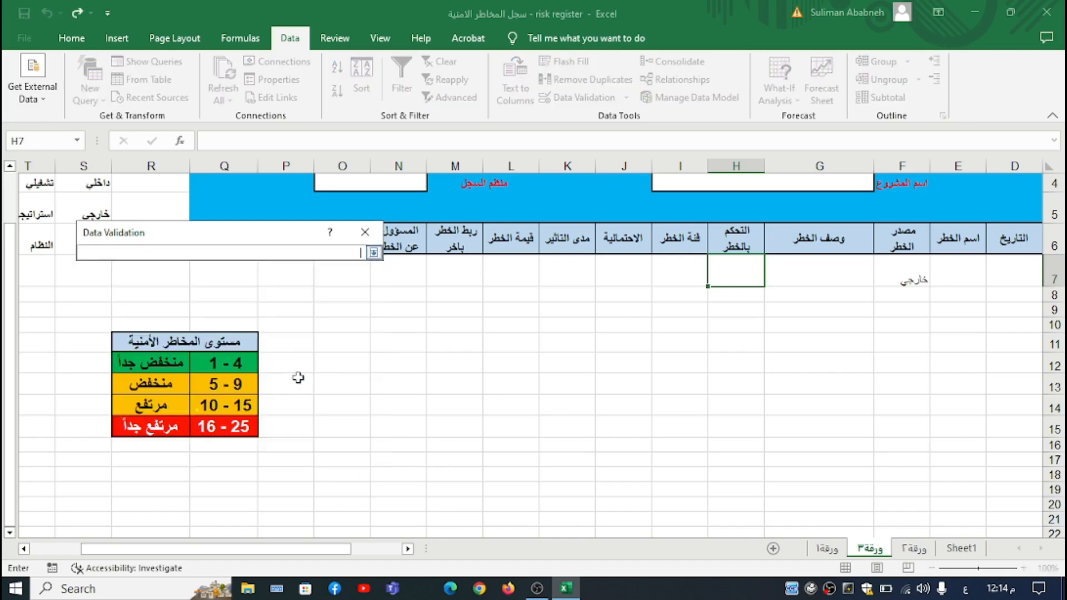
{"action": "left_click", "coordinate": [24, 549]}
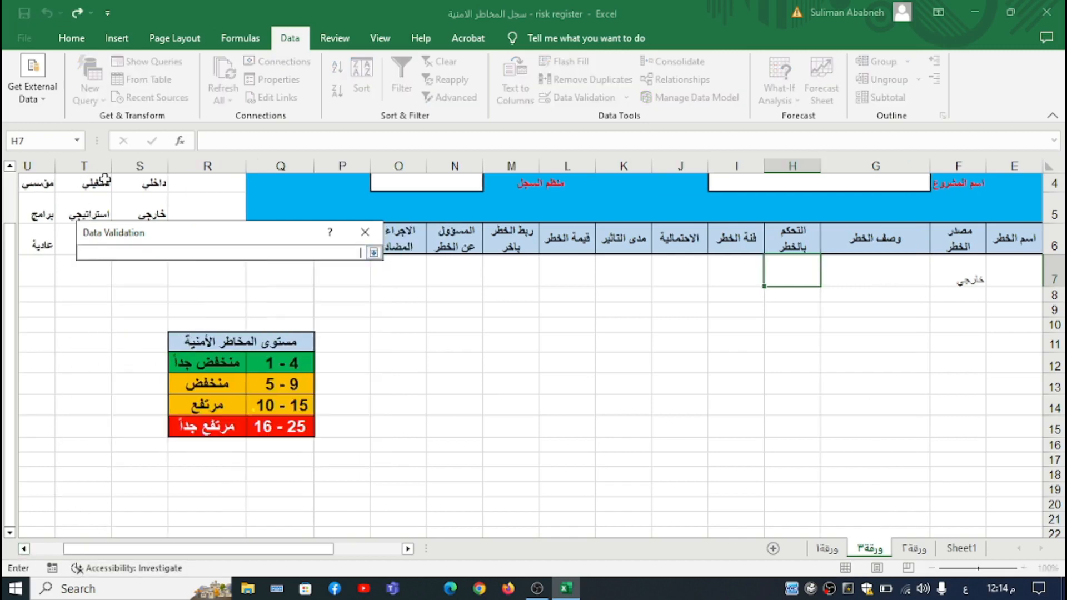
{"action": "left_click_drag", "start_coordinate": [104, 179], "coordinate": [89, 236]}
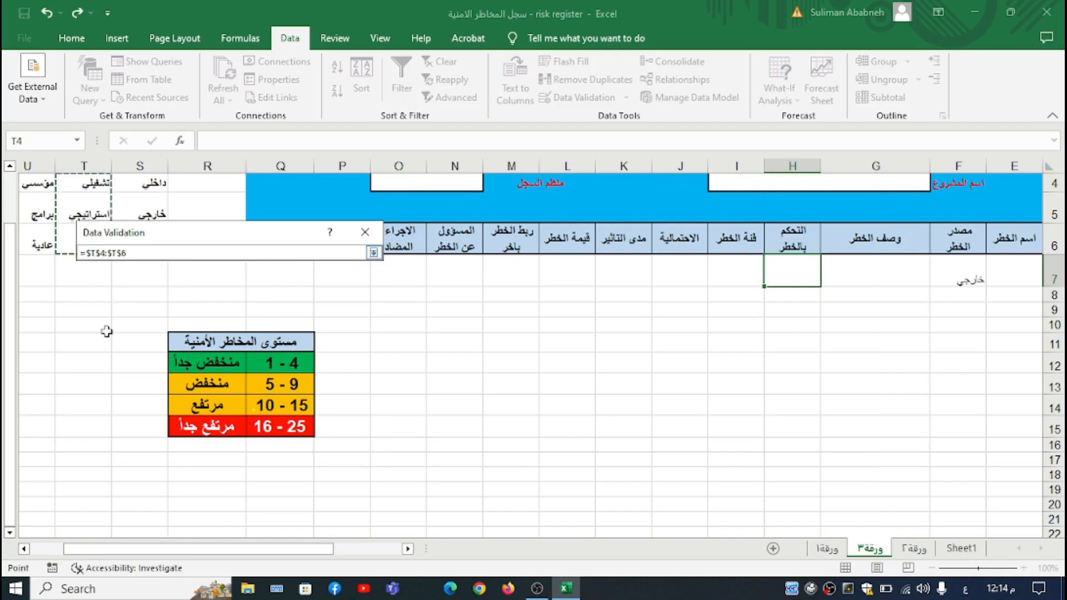
{"action": "key", "text": "Return"}
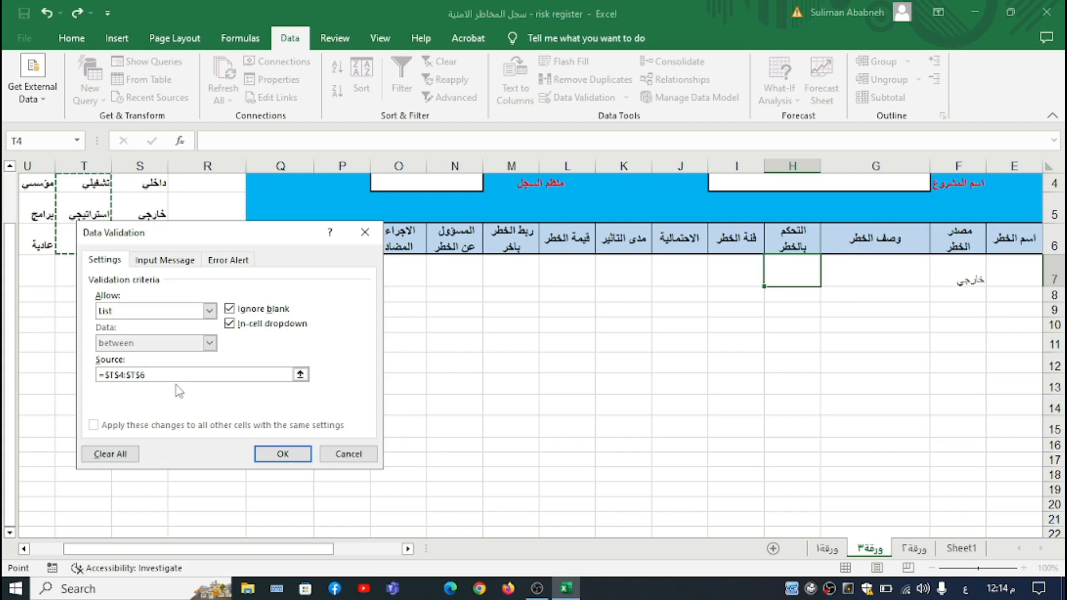
{"action": "left_click", "coordinate": [268, 451]}
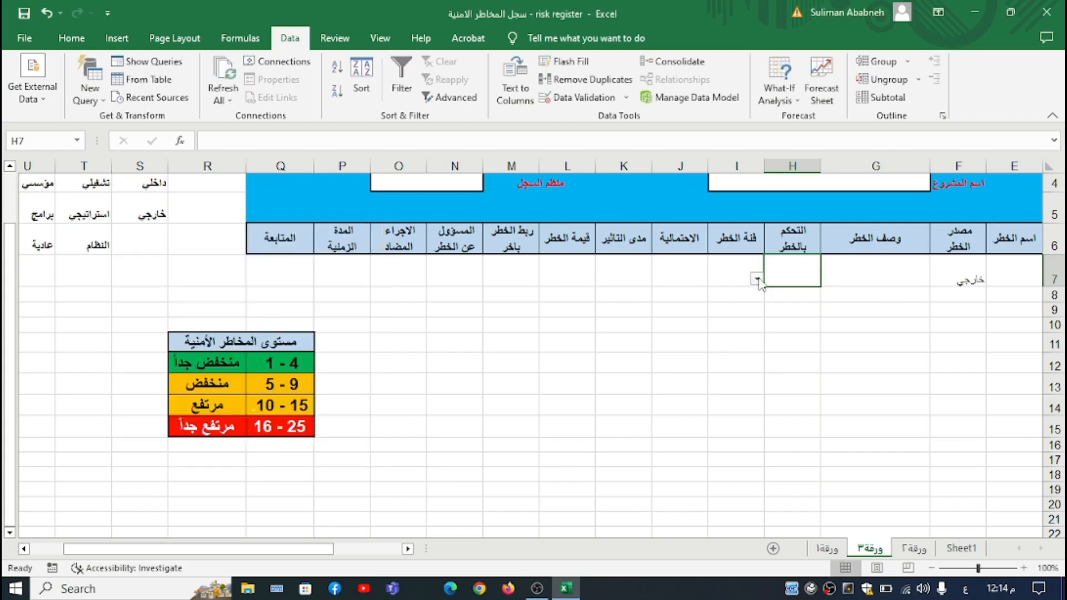
Step: Try the risk control dropdown options in H7, choosing تشغيلي and استراتيجي before leaving النظام selected
{"action": "left_click", "coordinate": [757, 279]}
{"action": "left_click", "coordinate": [773, 293]}
{"action": "left_click", "coordinate": [757, 280]}
{"action": "left_click", "coordinate": [775, 303]}
{"action": "left_click", "coordinate": [753, 277]}
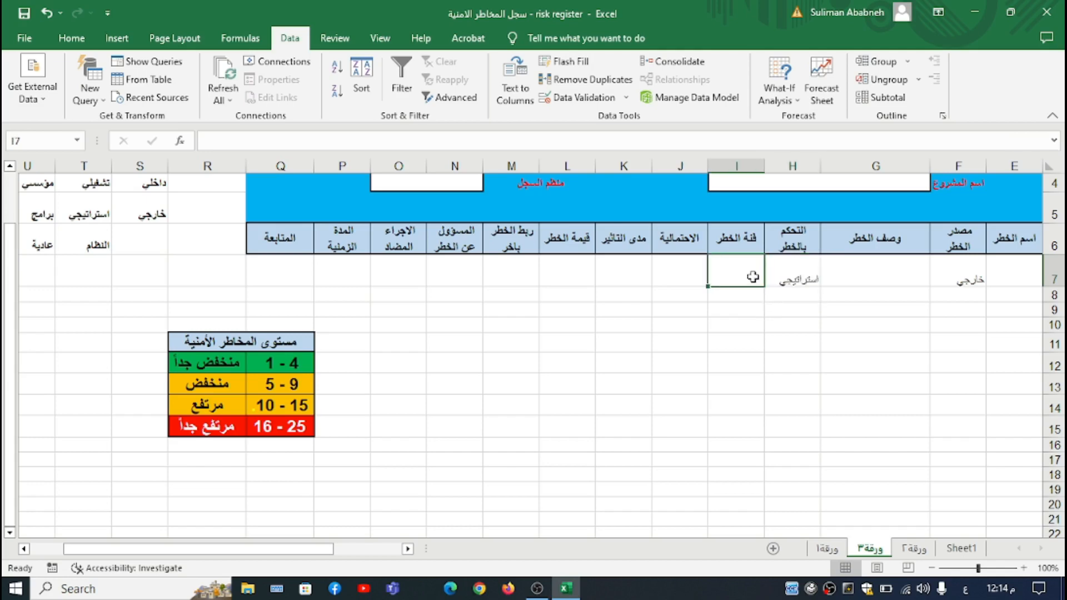
{"action": "left_click", "coordinate": [766, 281]}
{"action": "left_click", "coordinate": [757, 279]}
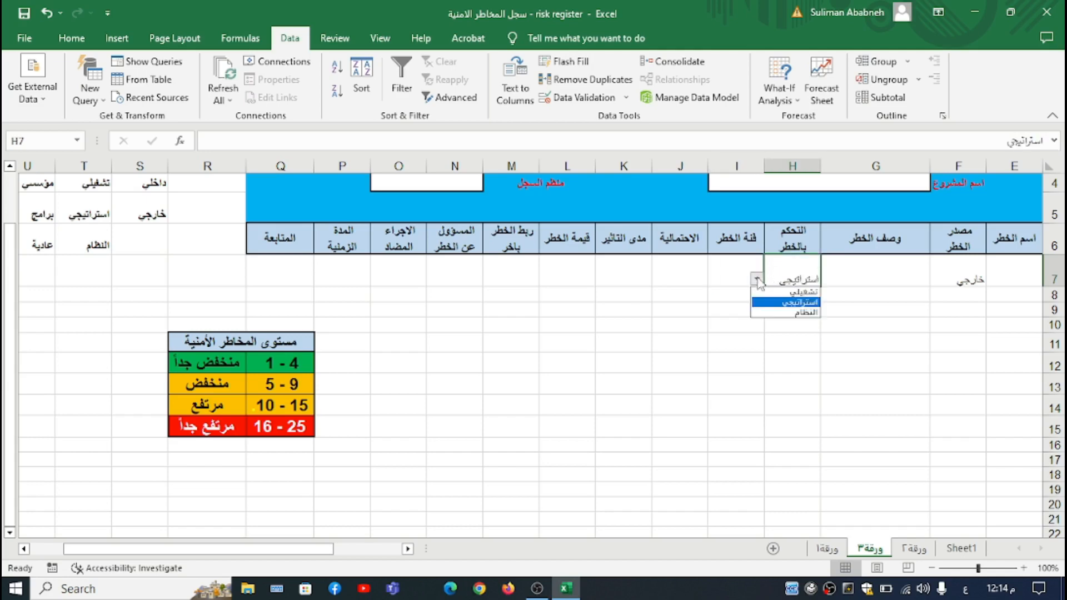
{"action": "left_click", "coordinate": [781, 312]}
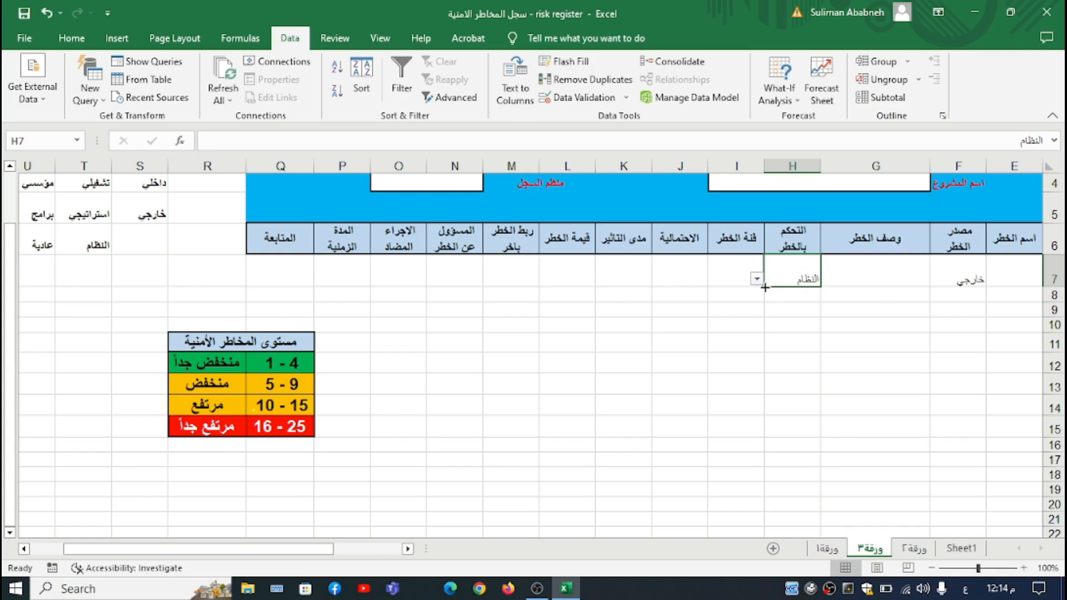
Step: Extend the risk control dropdown from H7 down to H14 and clear the copied values from H8:H14
{"action": "left_click_drag", "start_coordinate": [765, 287], "coordinate": [785, 419]}
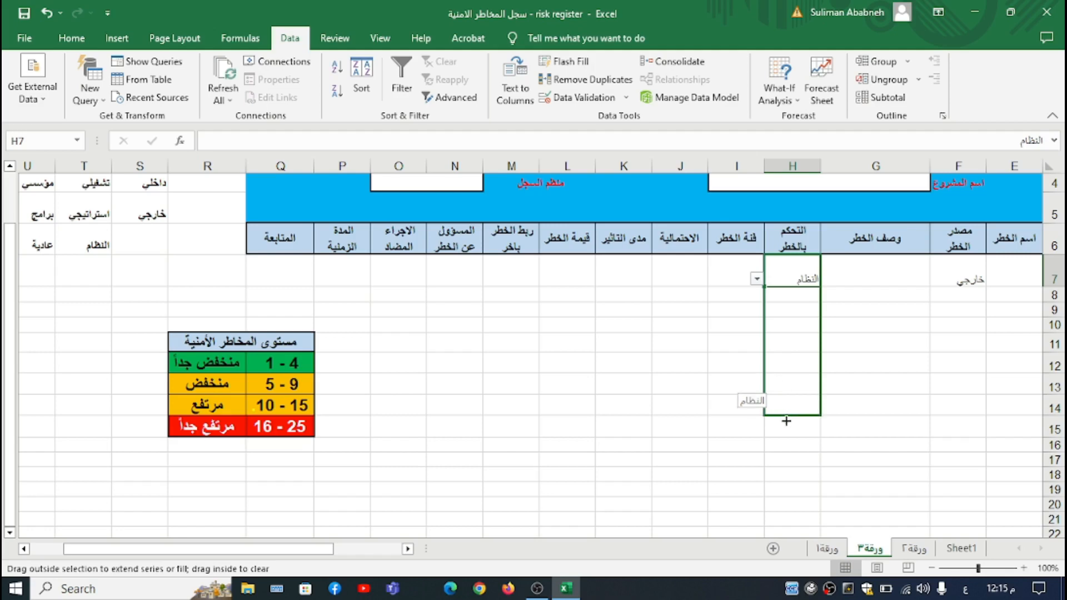
{"action": "left_click_drag", "start_coordinate": [786, 420], "coordinate": [786, 421]}
{"action": "left_click", "coordinate": [789, 297]}
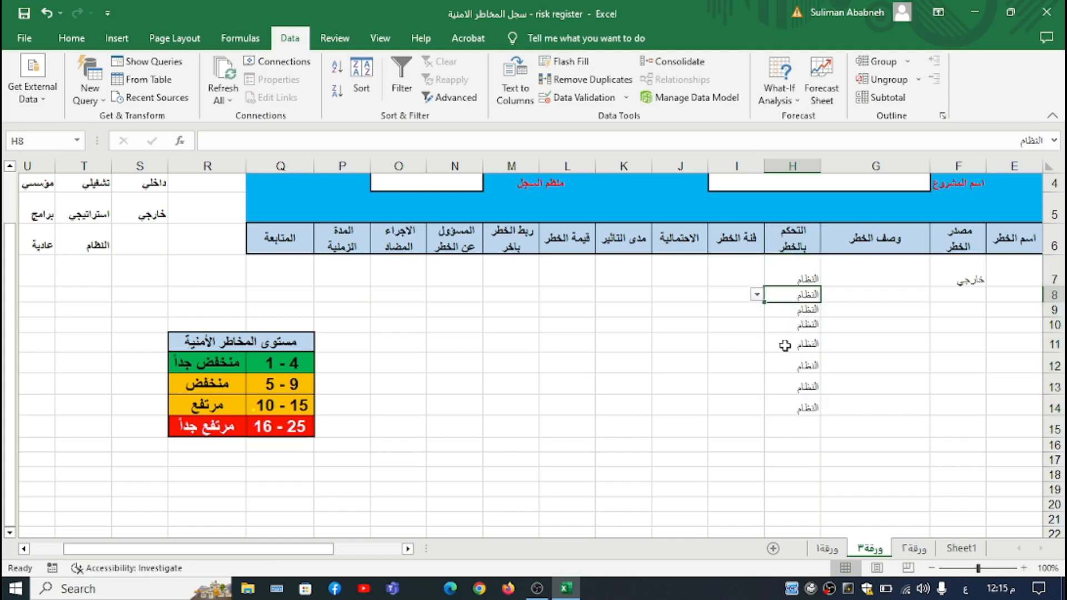
{"action": "left_click", "coordinate": [778, 310]}
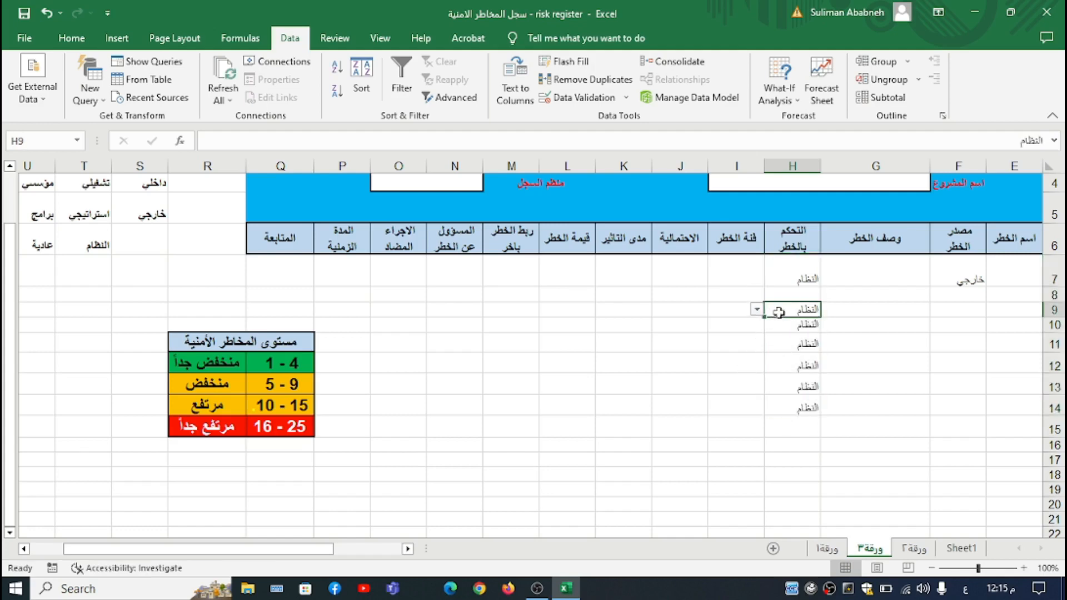
{"action": "key", "text": "Delete"}
{"action": "left_click", "coordinate": [783, 327]}
{"action": "key", "text": "Delete"}
{"action": "left_click", "coordinate": [798, 346]}
{"action": "key", "text": "Delete"}
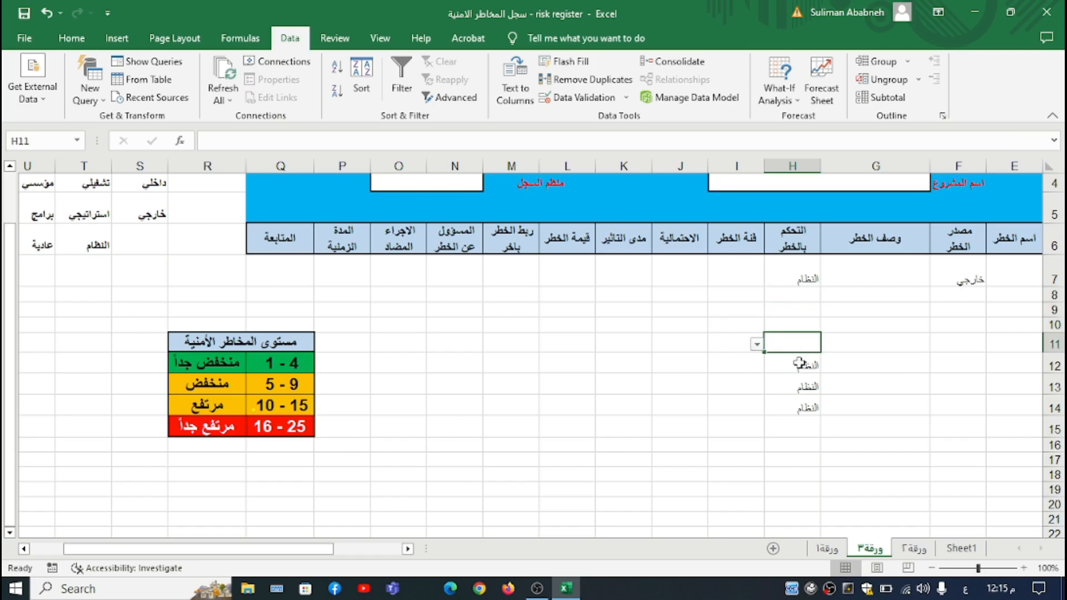
{"action": "left_click", "coordinate": [798, 363]}
{"action": "key", "text": "Delete"}
{"action": "left_click", "coordinate": [800, 386]}
{"action": "key", "text": "Delete"}
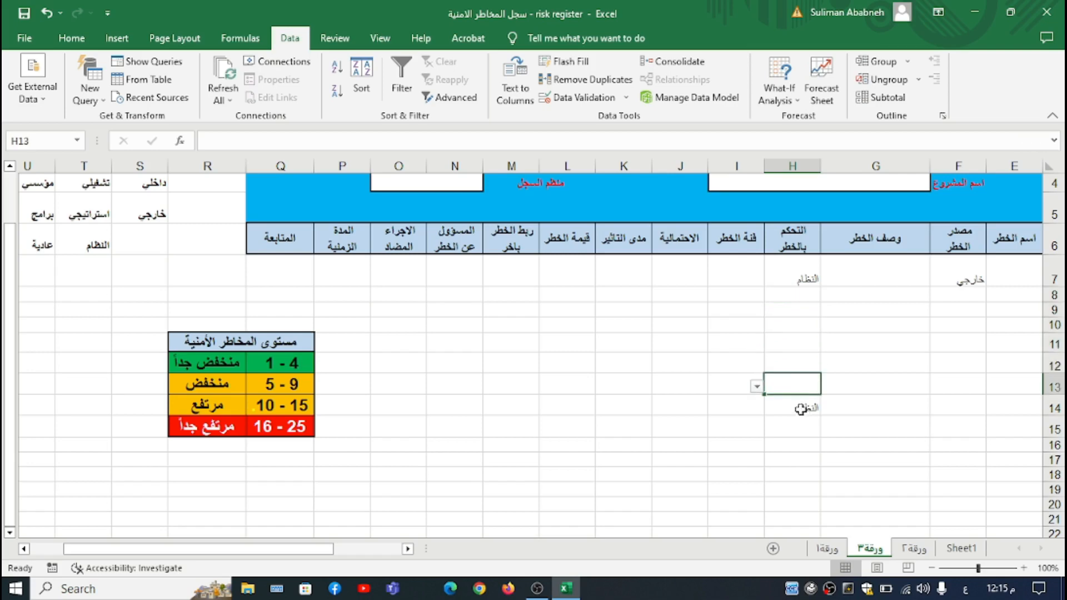
{"action": "left_click", "coordinate": [800, 410]}
{"action": "key", "text": "Delete"}
{"action": "left_click", "coordinate": [680, 345]}
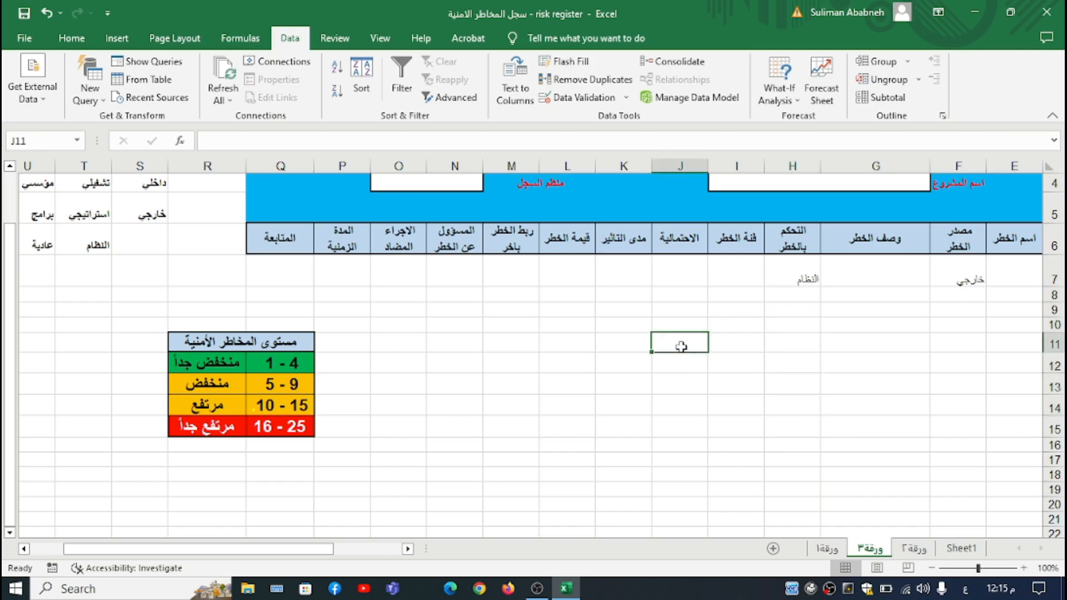
Step: Extend the risk source dropdown from F7 down to F14, leaving F8:F13 blank and داخلي chosen in F14
{"action": "left_click", "coordinate": [960, 282]}
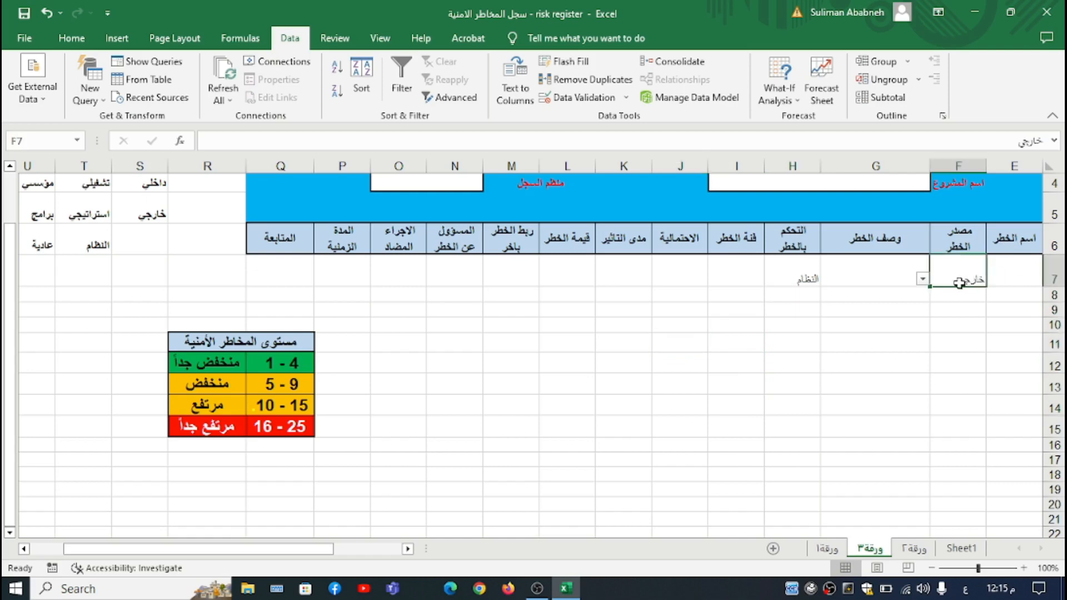
{"action": "left_click_drag", "start_coordinate": [929, 288], "coordinate": [945, 418]}
{"action": "left_click", "coordinate": [956, 298]}
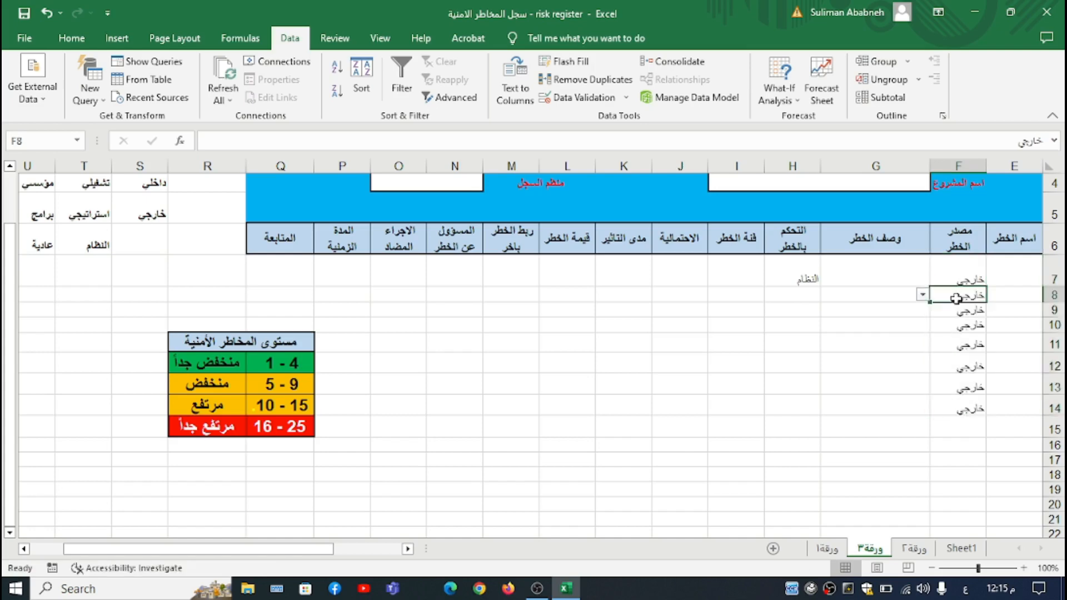
{"action": "key", "text": "Delete"}
{"action": "left_click", "coordinate": [960, 311]}
{"action": "key", "text": "Delete"}
{"action": "left_click", "coordinate": [960, 325]}
{"action": "key", "text": "Delete"}
{"action": "left_click", "coordinate": [961, 345]}
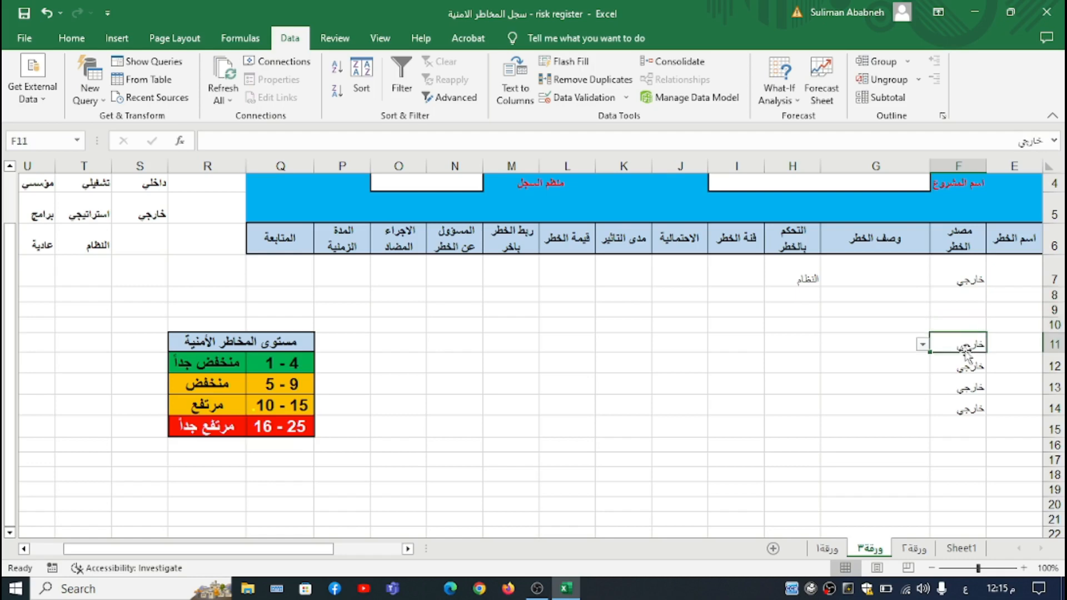
{"action": "key", "text": "Delete"}
{"action": "left_click", "coordinate": [969, 366]}
{"action": "key", "text": "Delete"}
{"action": "left_click", "coordinate": [970, 387]}
{"action": "key", "text": "Delete"}
{"action": "left_click", "coordinate": [971, 408]}
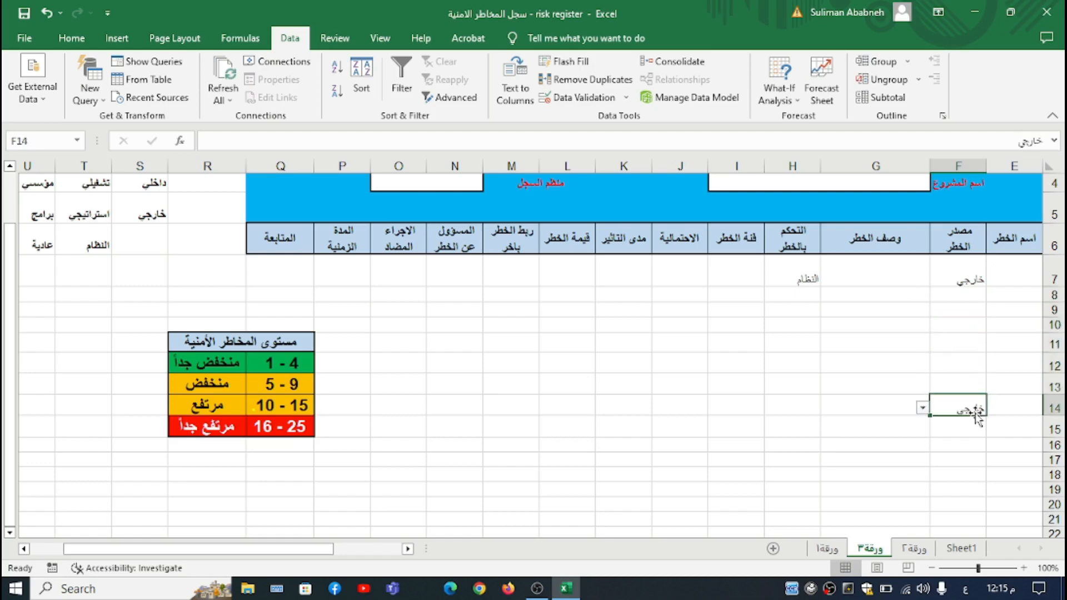
{"action": "key", "text": "Delete"}
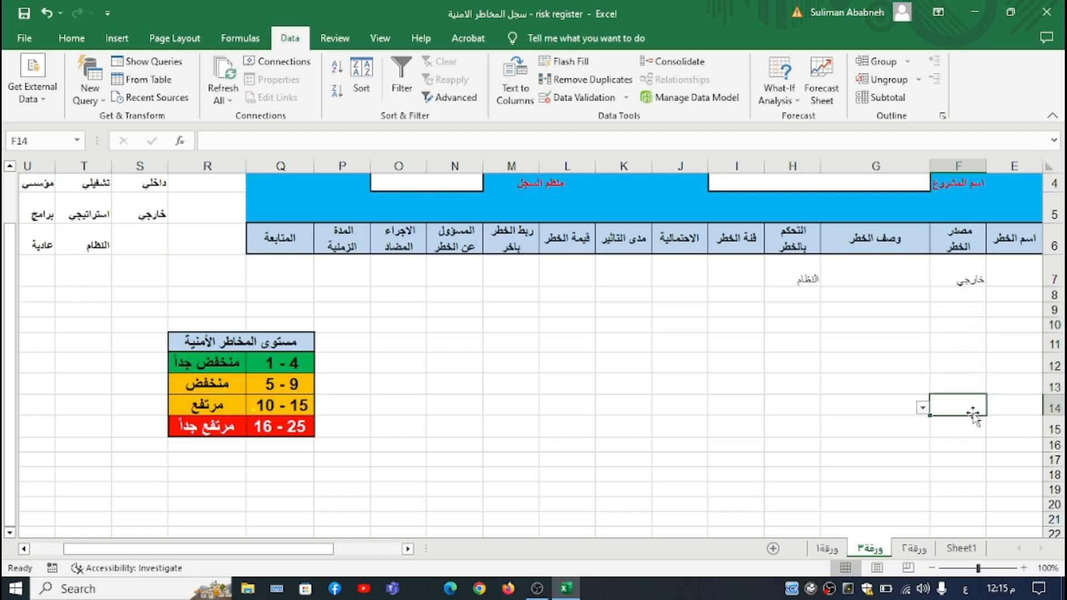
{"action": "left_click", "coordinate": [921, 408]}
{"action": "left_click", "coordinate": [929, 422]}
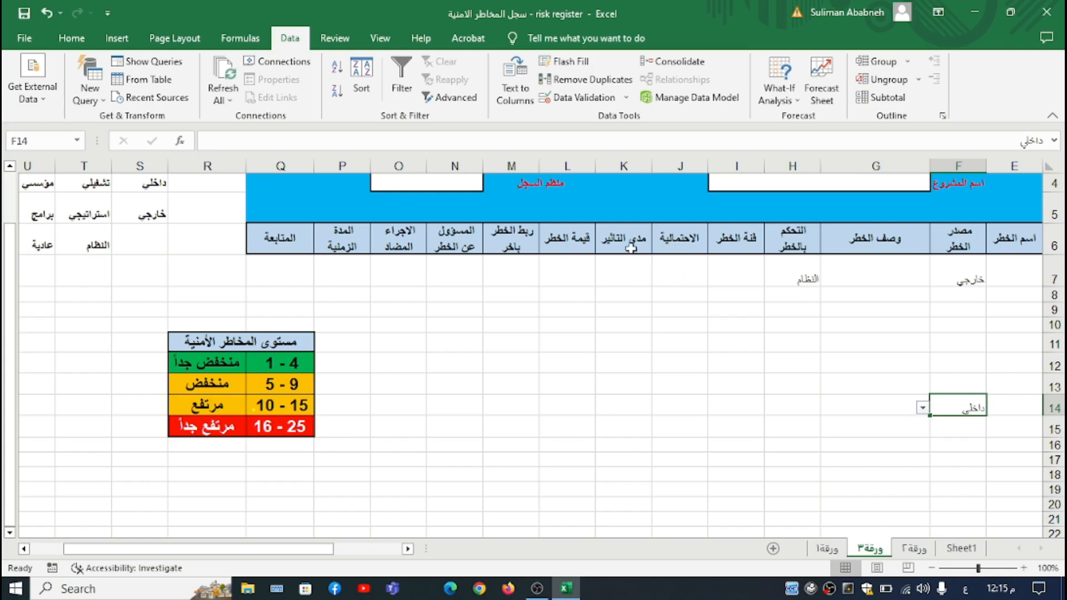
Step: Enter the formula =J7*K7 in L7 under قيمة الخطر to multiply probability by impact
{"action": "left_click", "coordinate": [581, 275]}
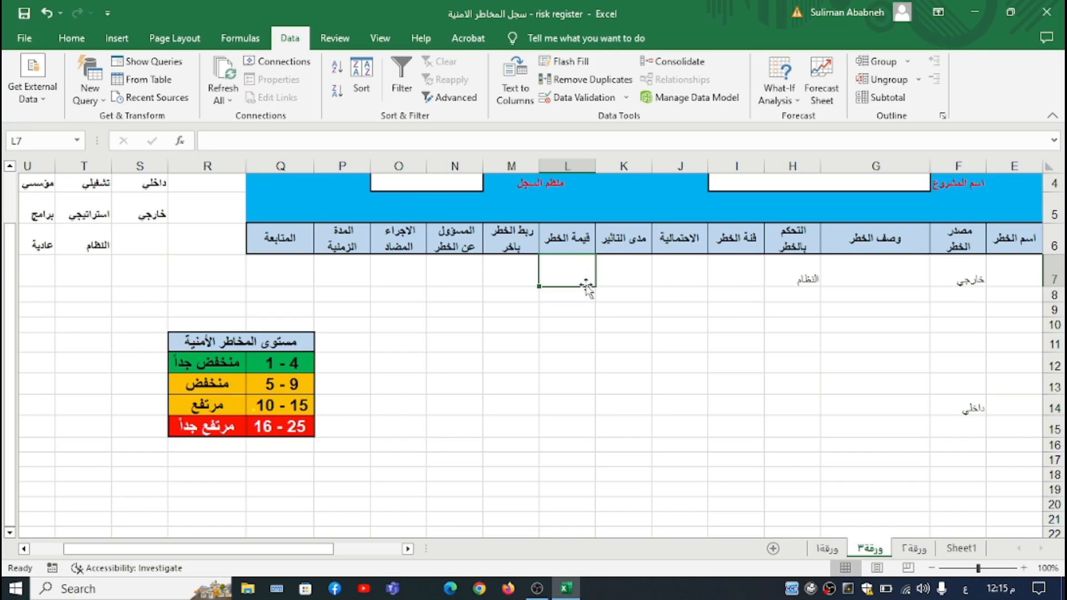
{"action": "type", "text": "="}
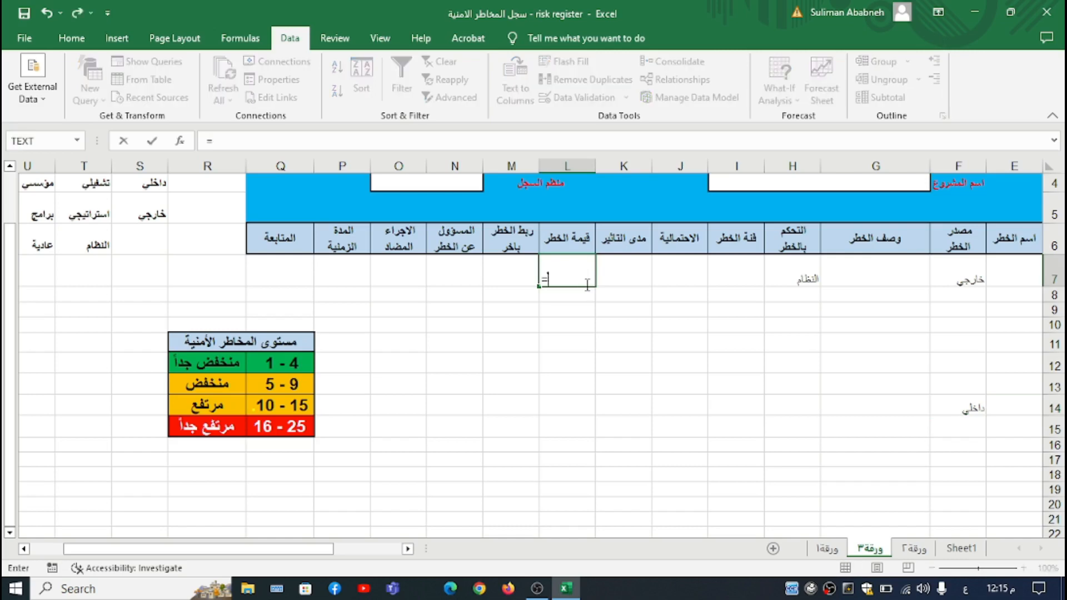
{"action": "left_click", "coordinate": [278, 589]}
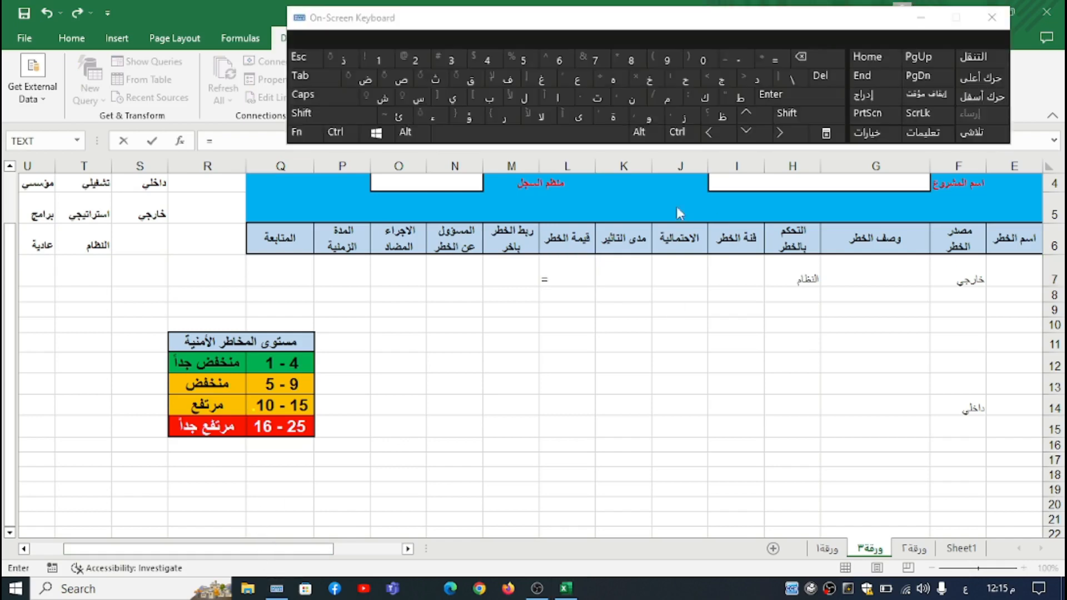
{"action": "left_click", "coordinate": [554, 267]}
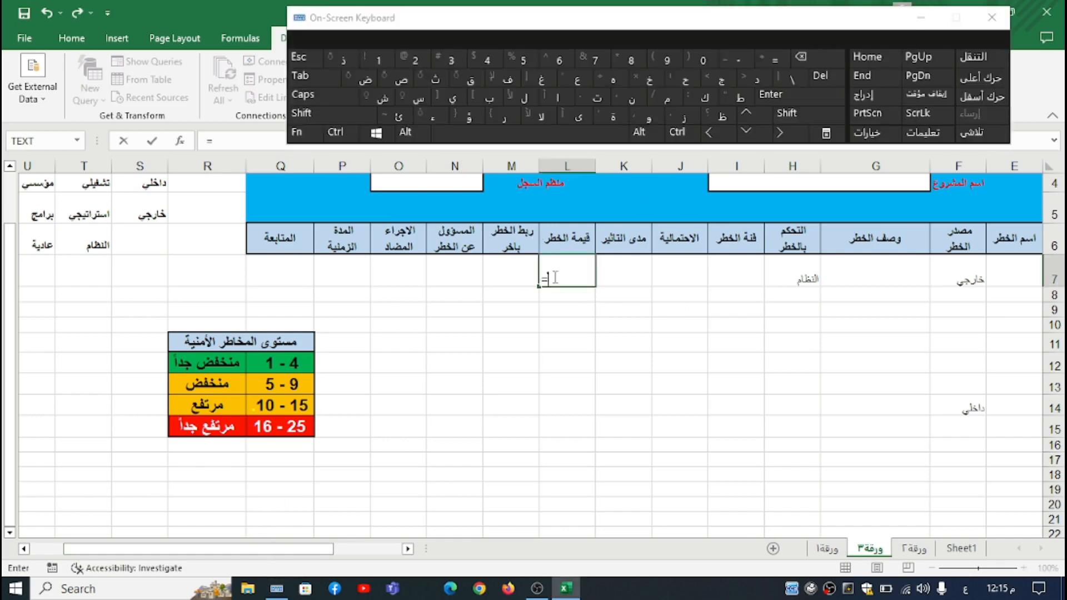
{"action": "key", "text": "BackSpace"}
{"action": "type", "text": "="}
{"action": "left_click", "coordinate": [671, 269]}
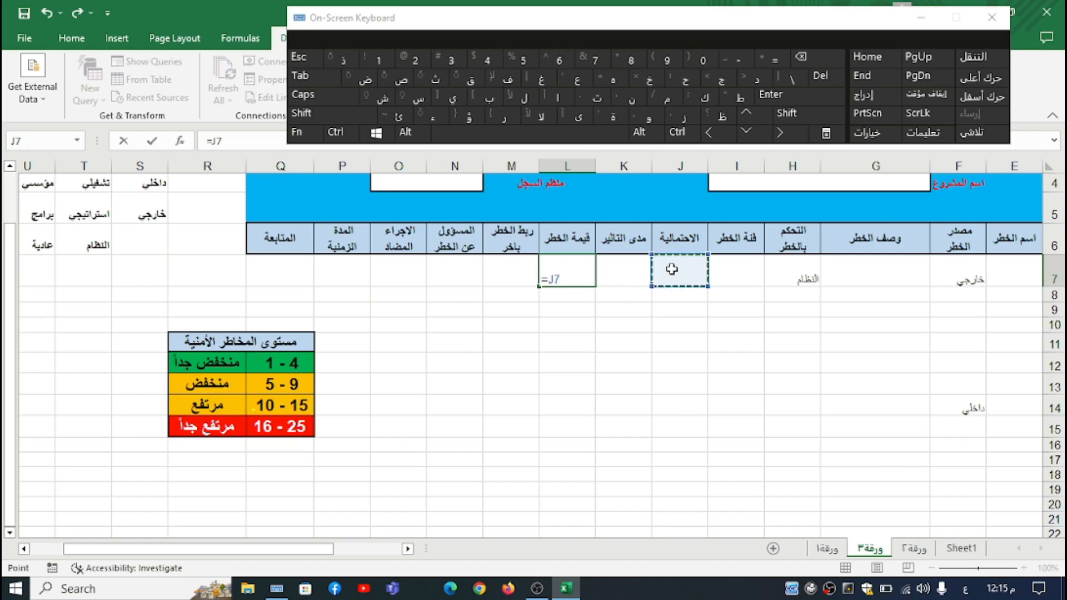
{"action": "left_click", "coordinate": [313, 117]}
{"action": "left_click", "coordinate": [631, 60]}
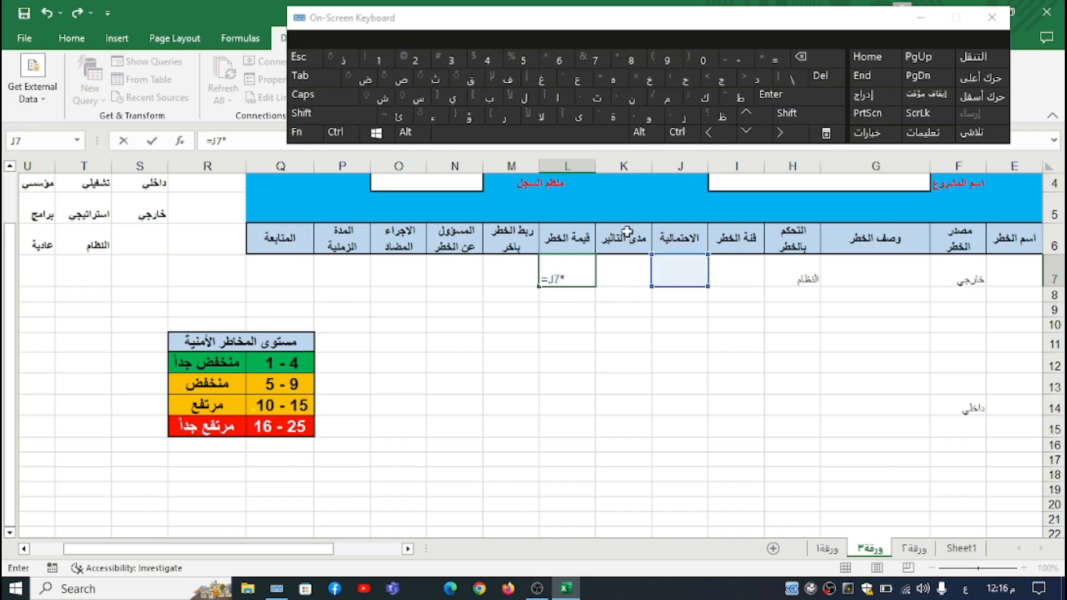
{"action": "left_click", "coordinate": [626, 269]}
{"action": "key", "text": "Return"}
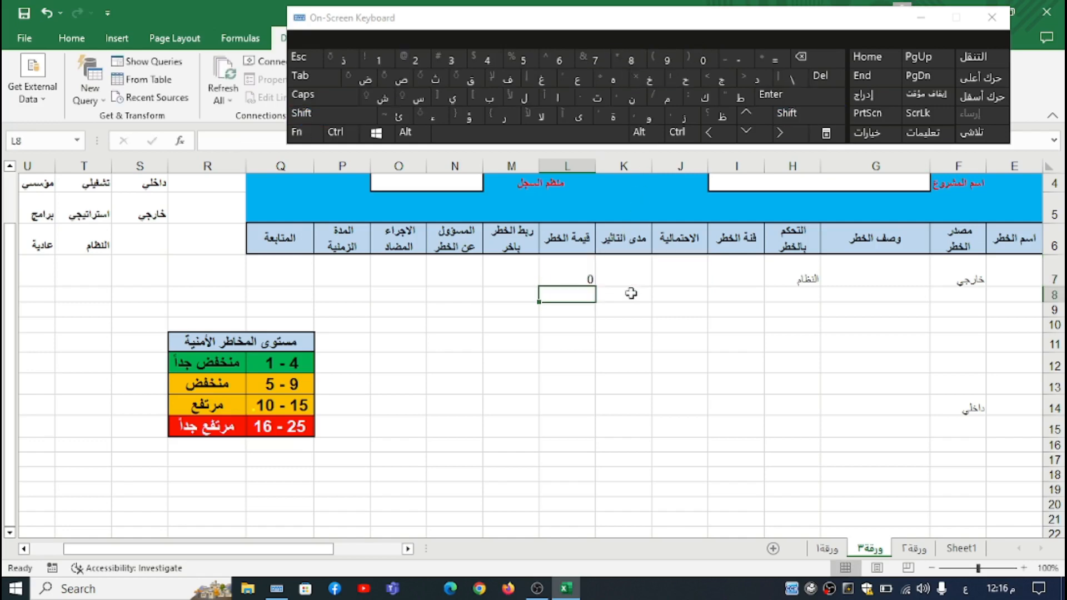
Step: Enter 3 as the probability in J7 and 3 as the impact in K7
{"action": "left_click", "coordinate": [689, 272]}
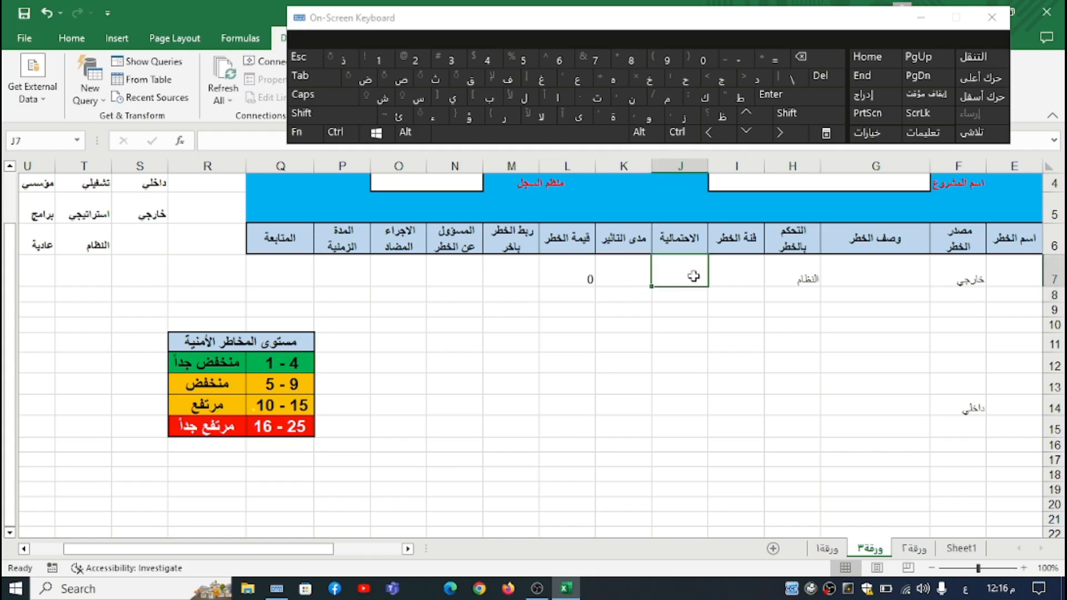
{"action": "type", "text": "3"}
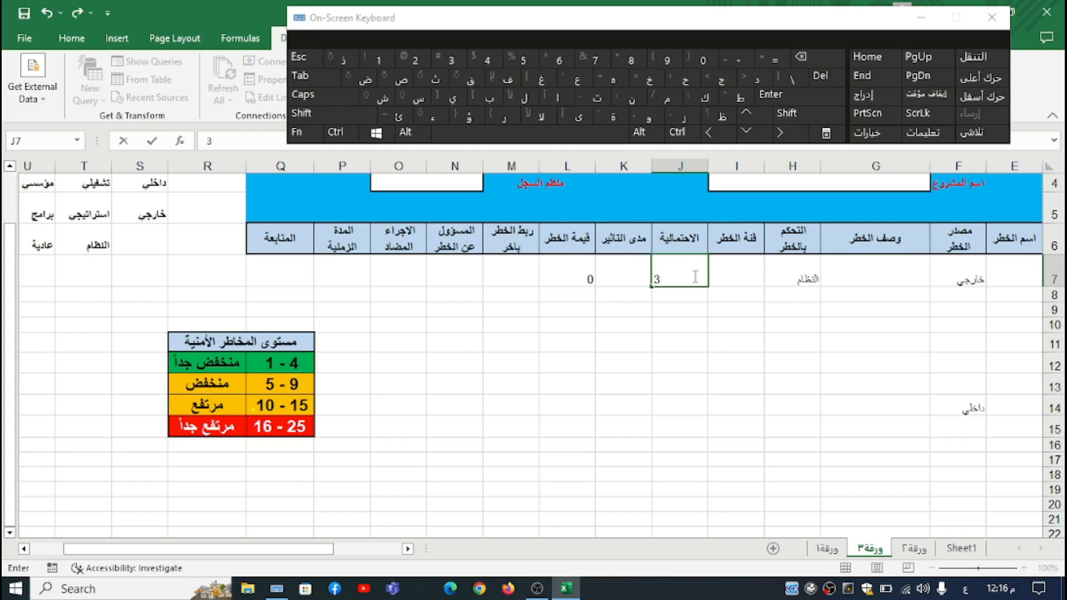
{"action": "left_click", "coordinate": [637, 280]}
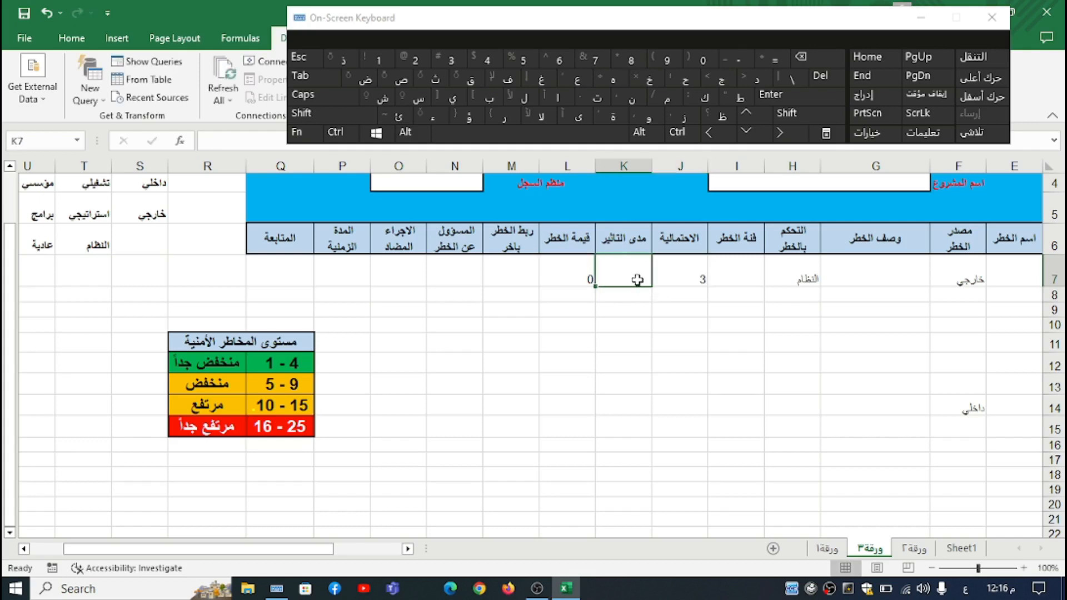
{"action": "type", "text": "3"}
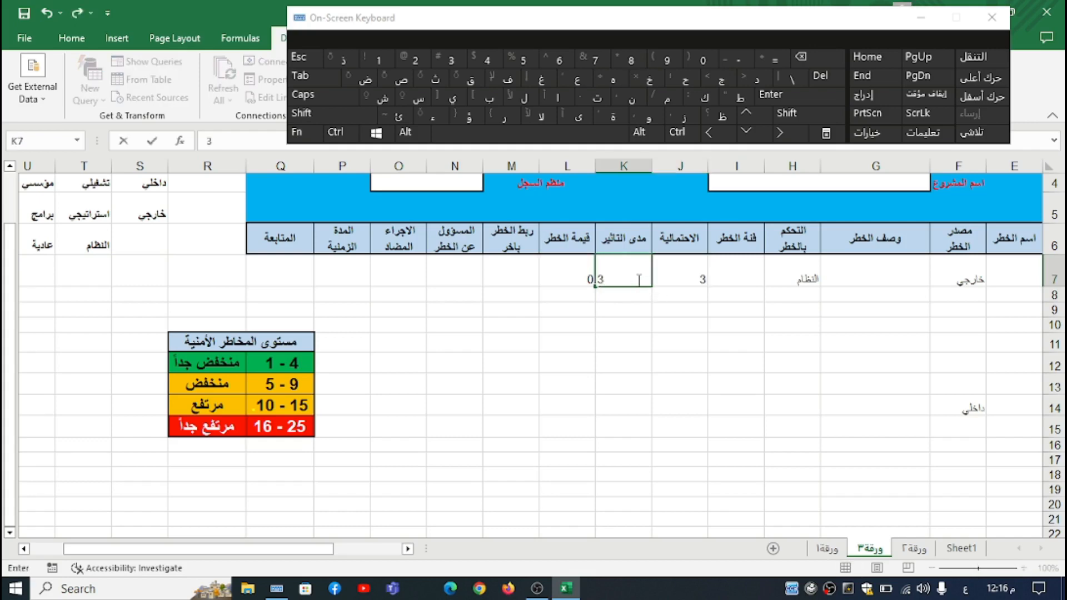
{"action": "key", "text": "Return"}
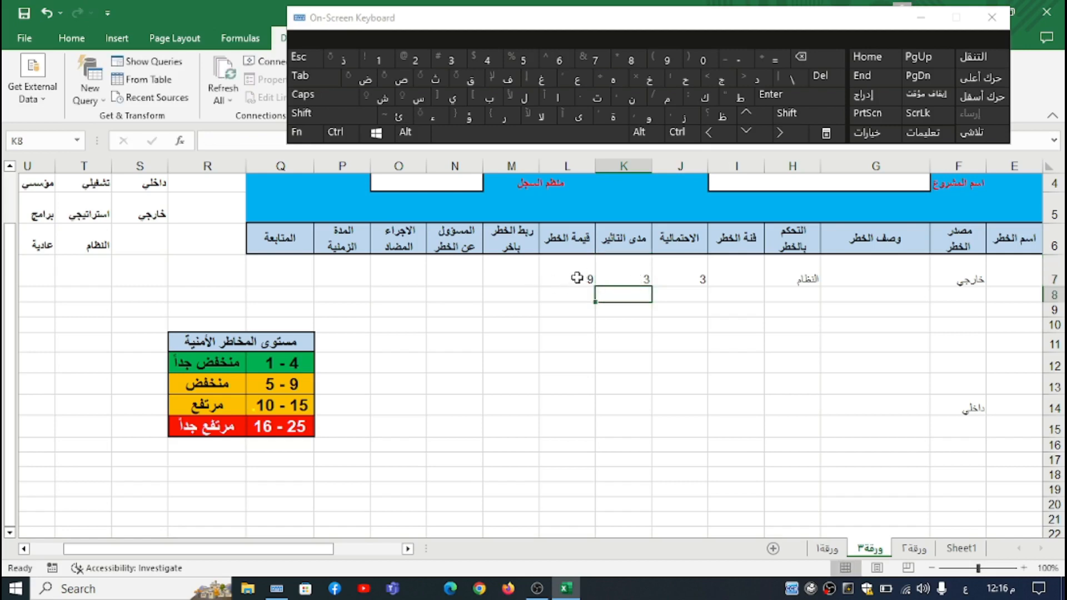
Step: Fill the risk value formula from L7 down to L14 and close the on-screen keyboard
{"action": "left_click", "coordinate": [555, 280]}
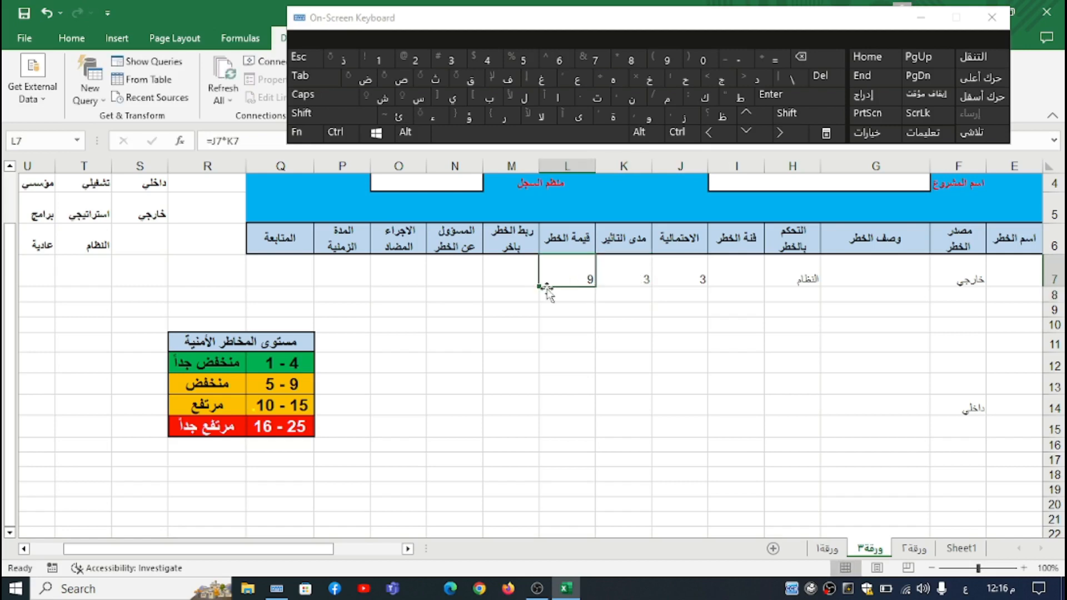
{"action": "left_click_drag", "start_coordinate": [538, 288], "coordinate": [557, 423]}
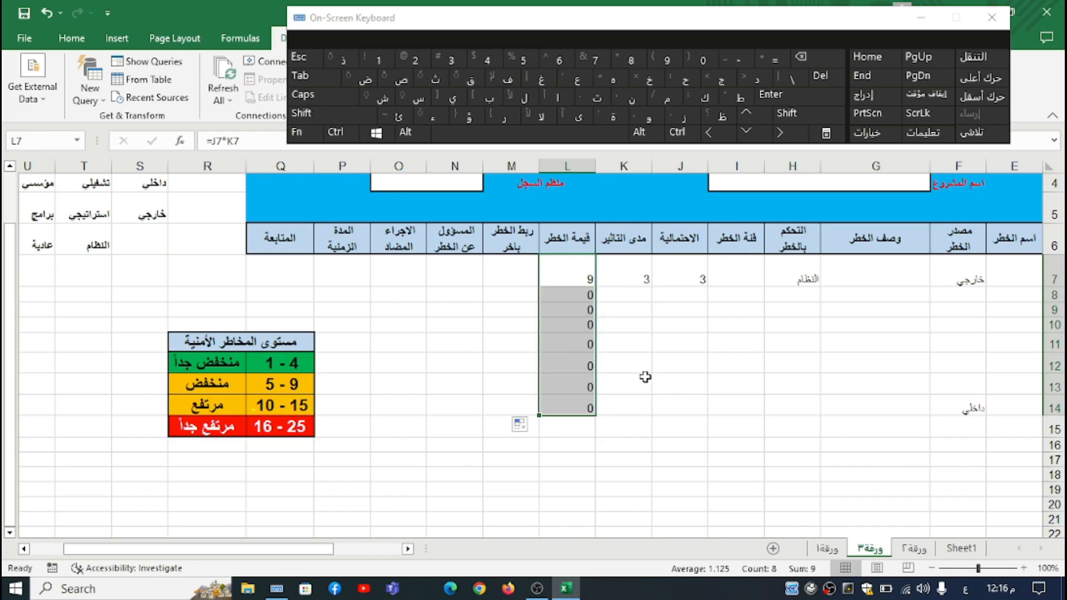
{"action": "left_click", "coordinate": [1003, 18]}
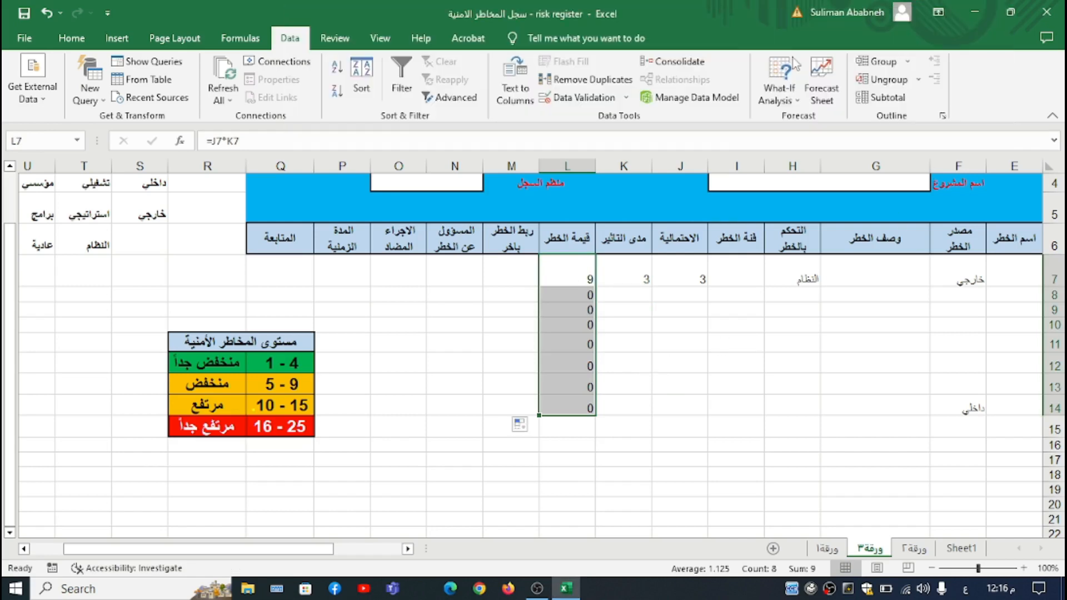
Step: Start a Between conditional formatting rule on risk value cell L7 with the limits 1 and 4
{"action": "left_click", "coordinate": [575, 275]}
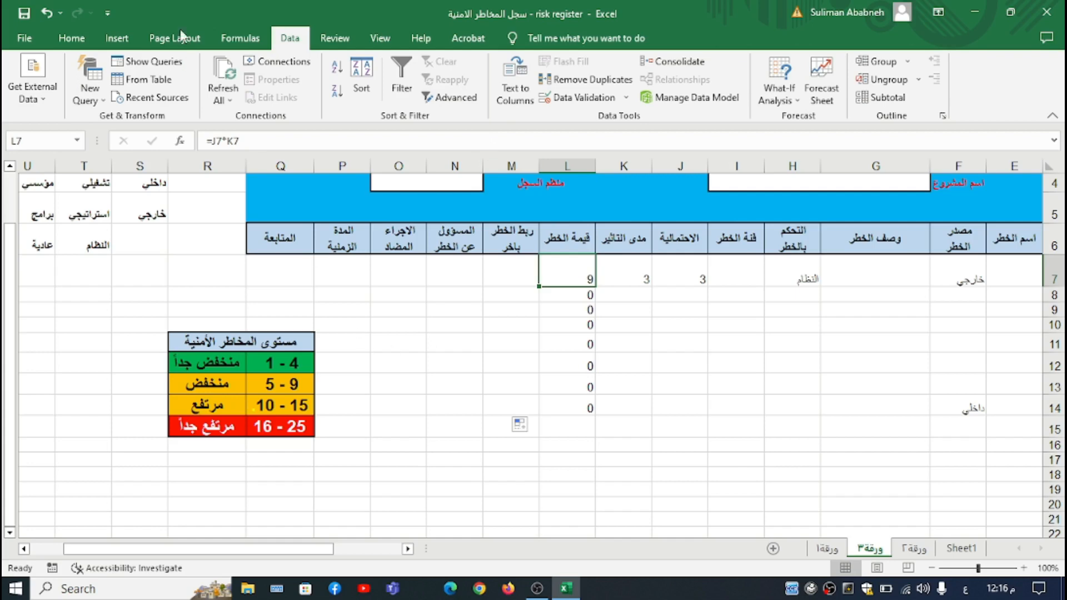
{"action": "left_click", "coordinate": [73, 39]}
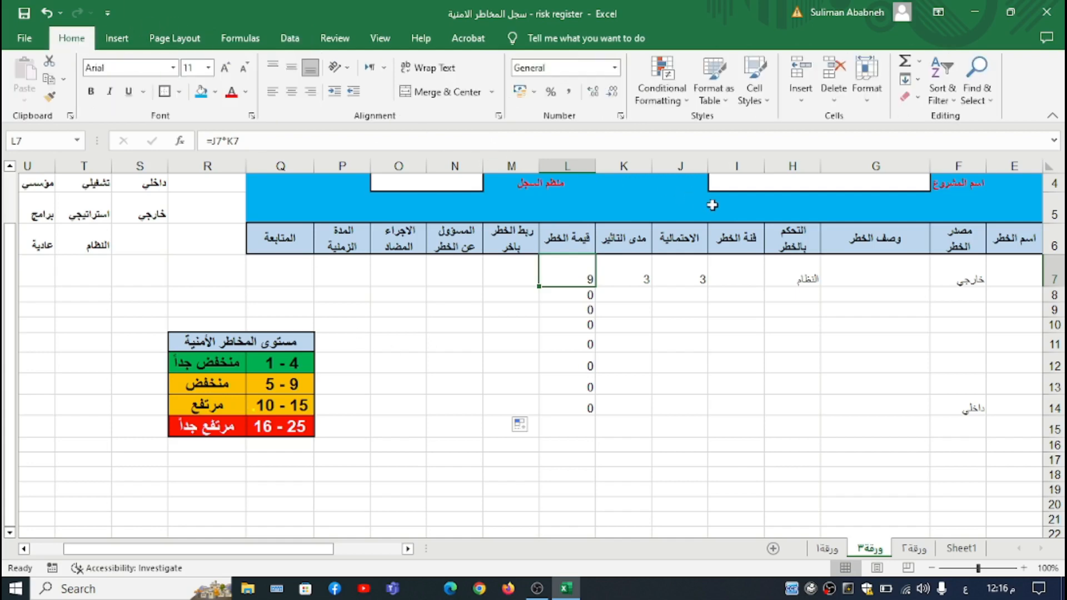
{"action": "left_click", "coordinate": [660, 105]}
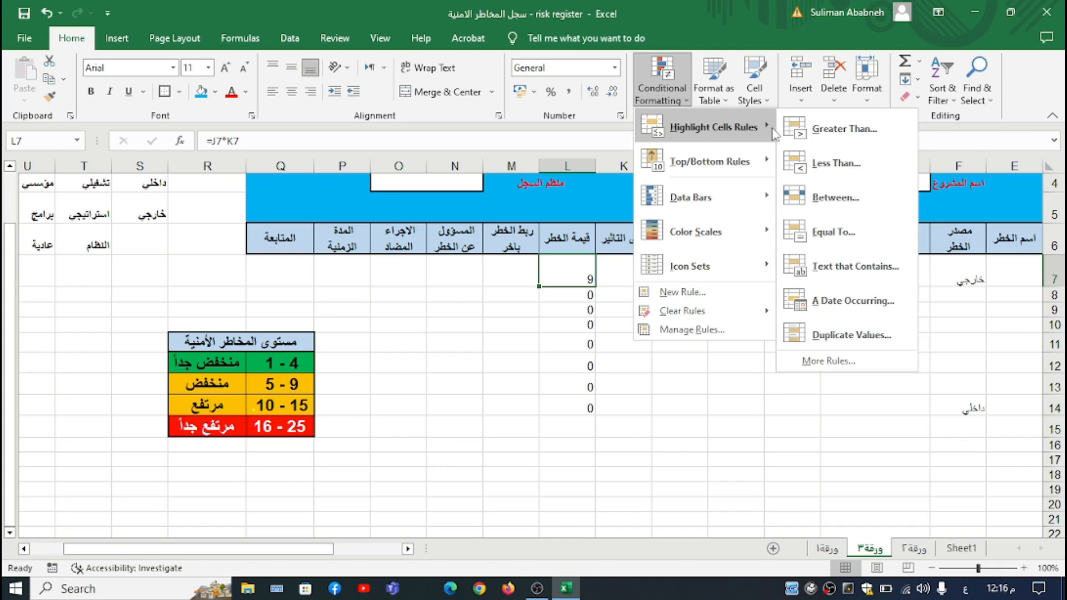
{"action": "left_click", "coordinate": [823, 201]}
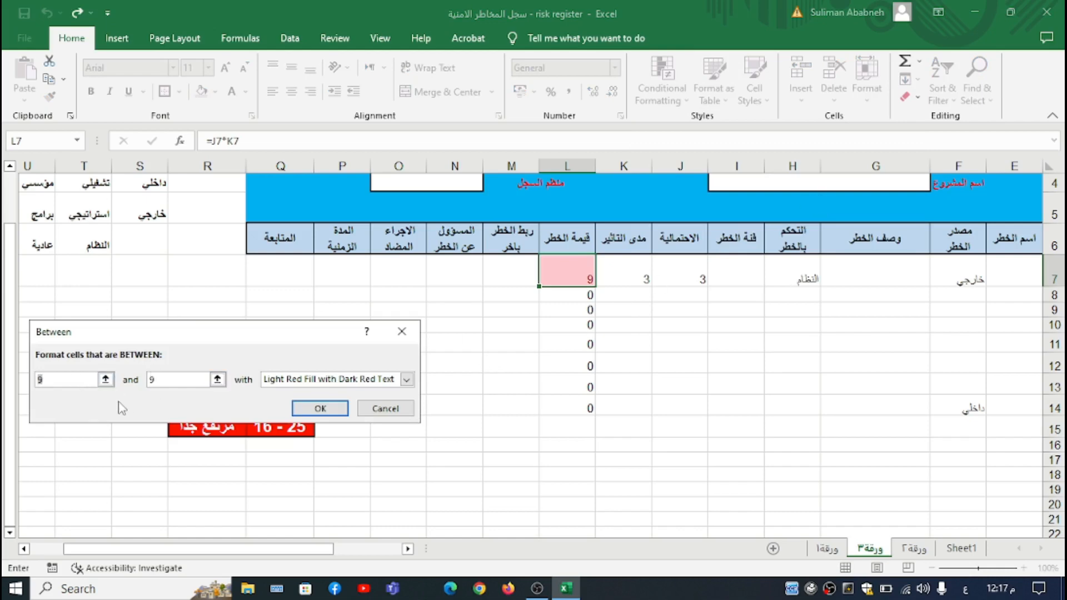
{"action": "key", "text": "BackSpace"}
{"action": "left_click_drag", "start_coordinate": [188, 335], "coordinate": [187, 267]}
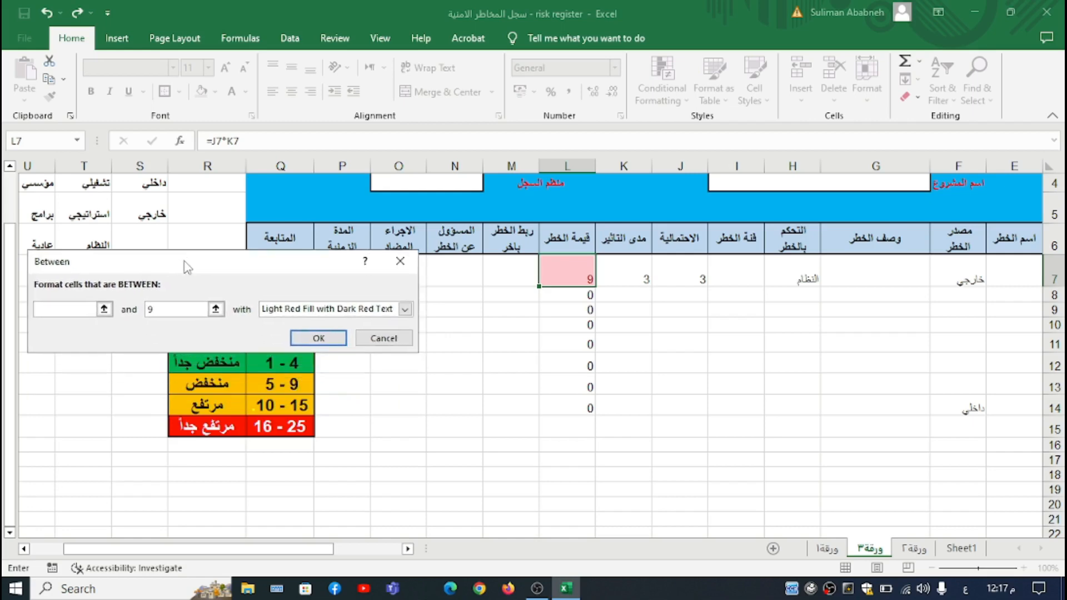
{"action": "left_click", "coordinate": [167, 309]}
{"action": "type", "text": "4"}
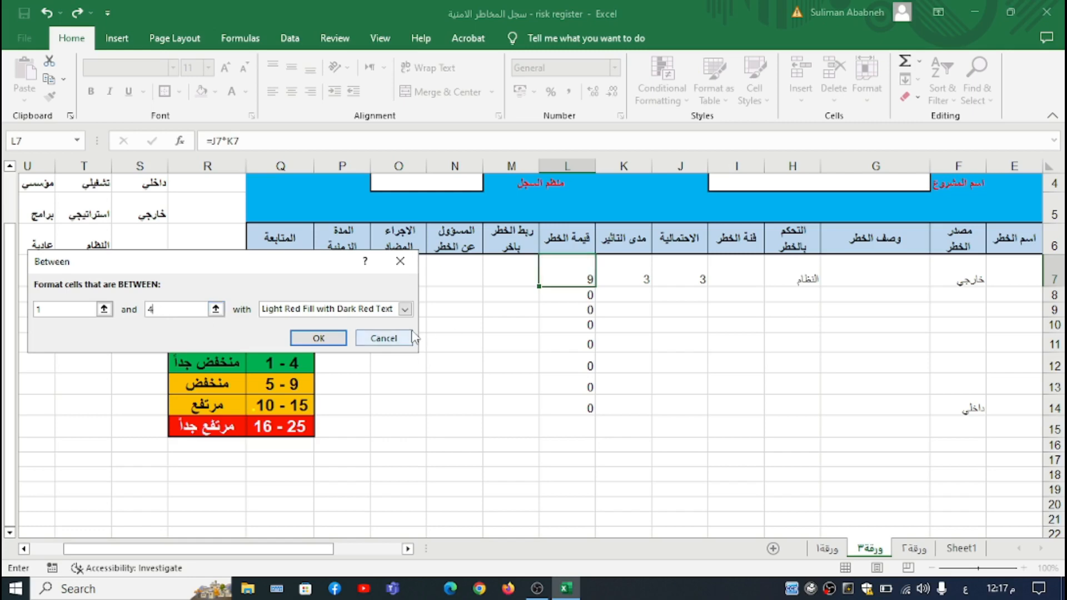
Step: Give the 1 to 4 rule a custom format with a green fill and apply it to L7
{"action": "left_click", "coordinate": [405, 309]}
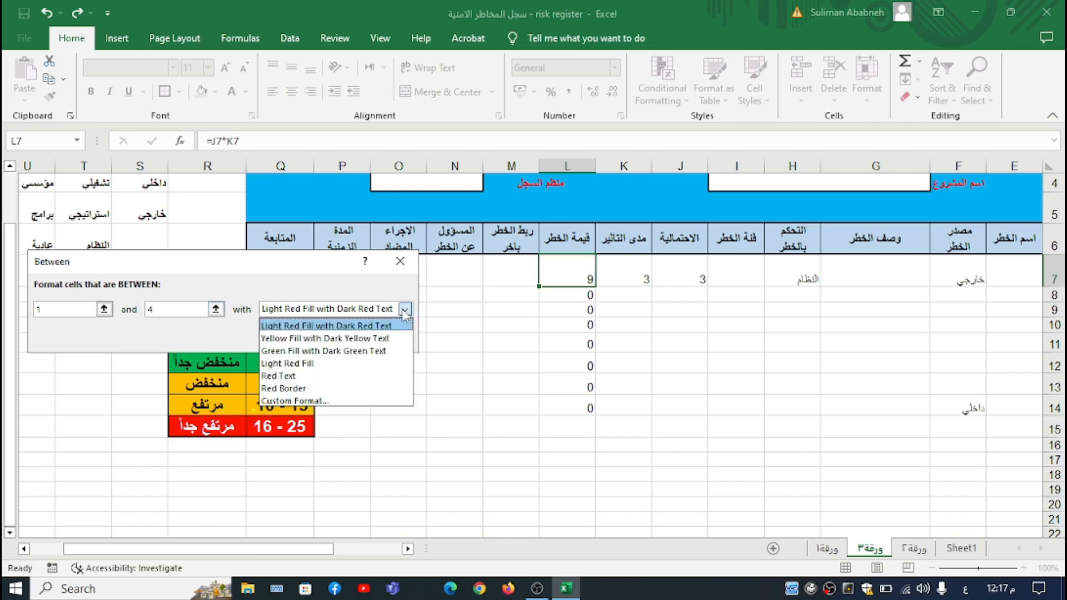
{"action": "left_click", "coordinate": [311, 400]}
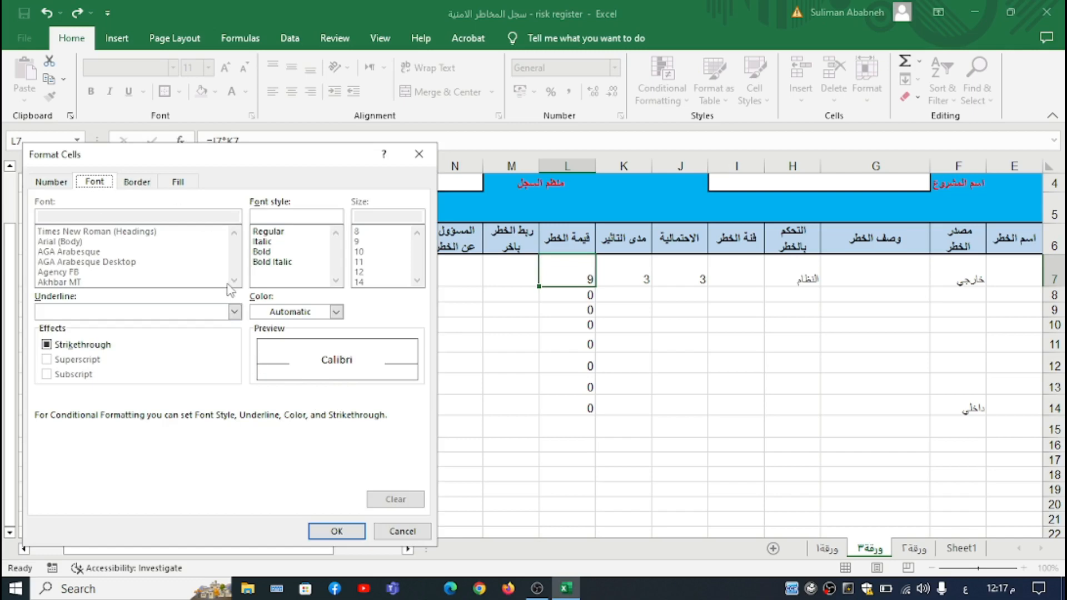
{"action": "left_click", "coordinate": [177, 182]}
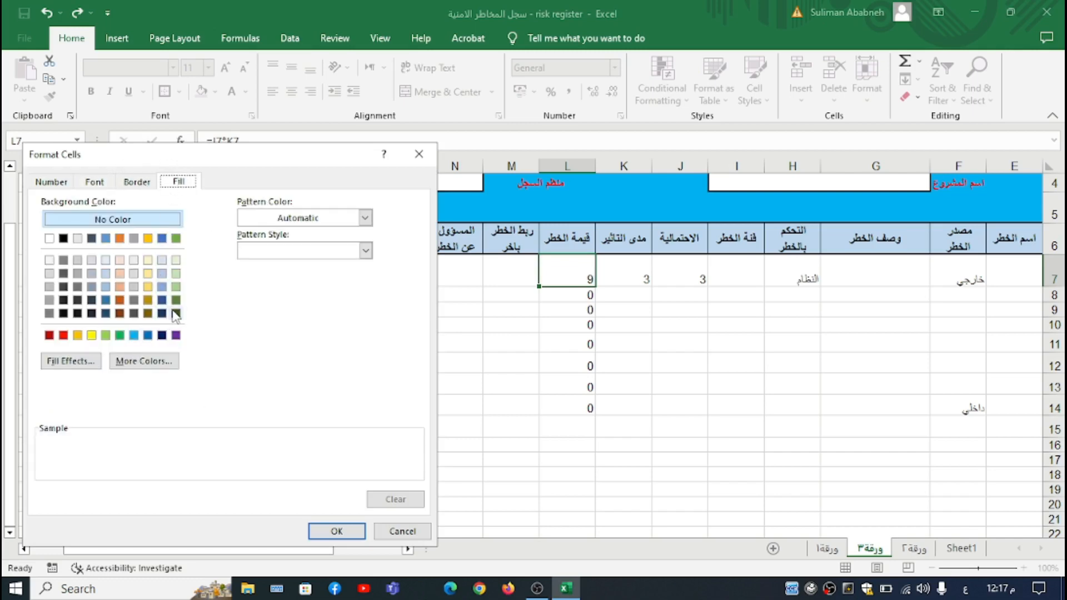
{"action": "left_click", "coordinate": [175, 238]}
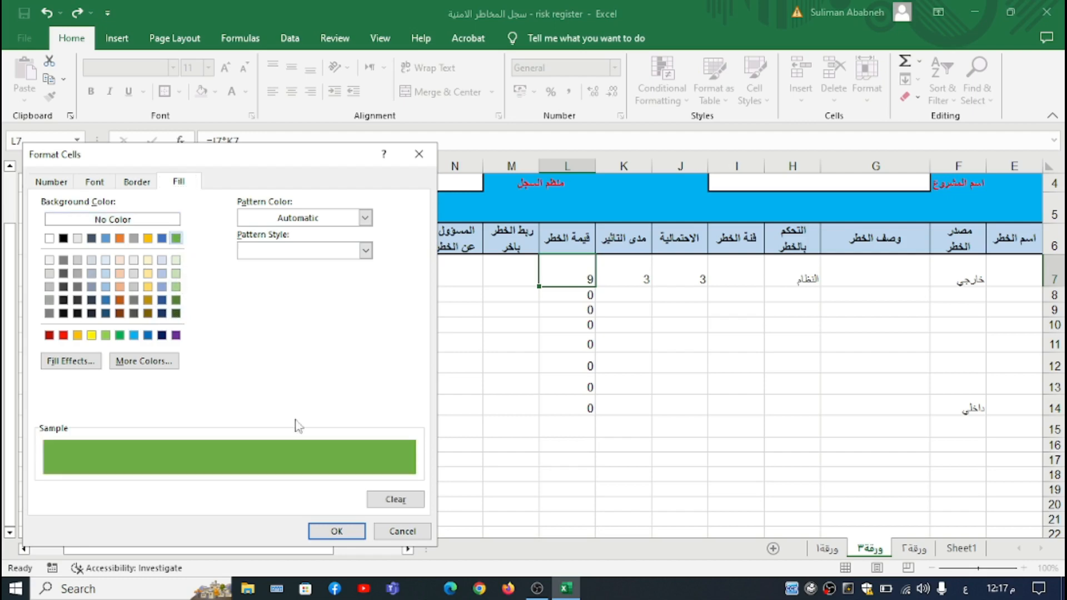
{"action": "left_click", "coordinate": [336, 531]}
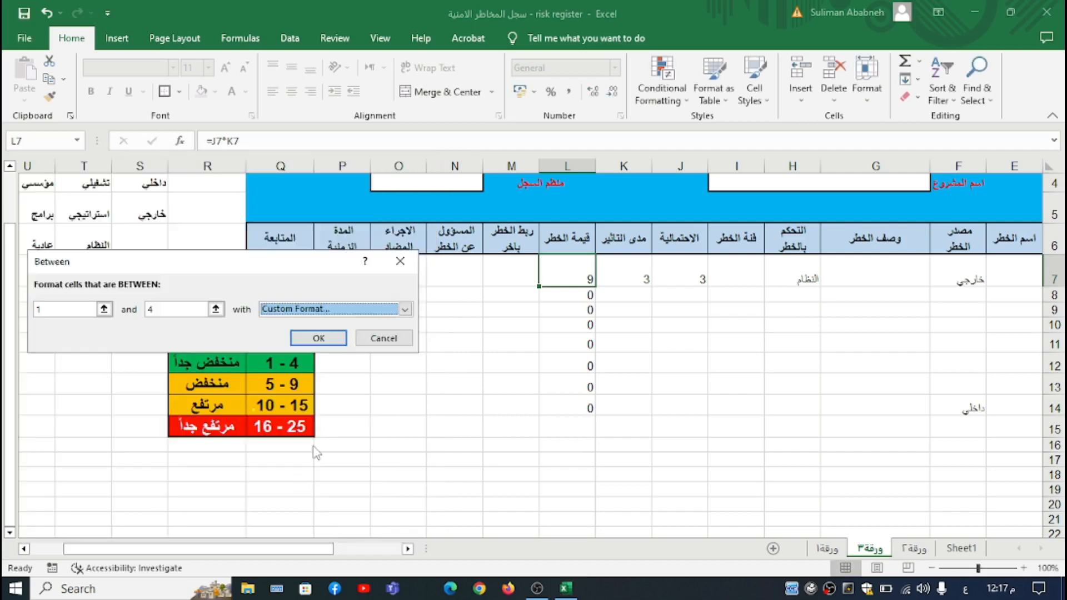
{"action": "left_click", "coordinate": [321, 338]}
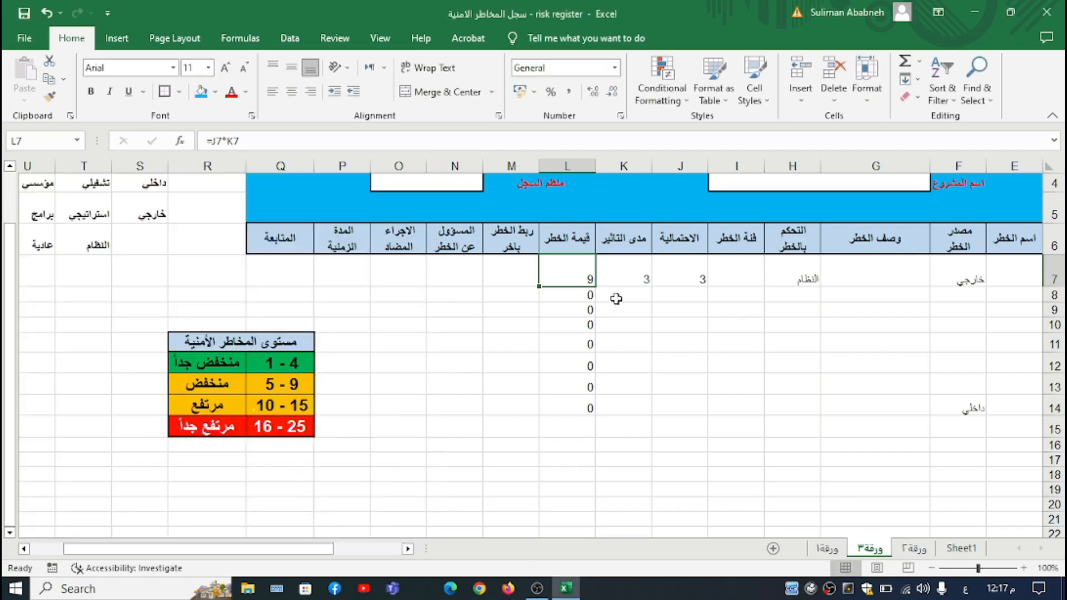
Step: Change the probability in J7 to 1 to test the green rule on the risk value
{"action": "left_click", "coordinate": [669, 282]}
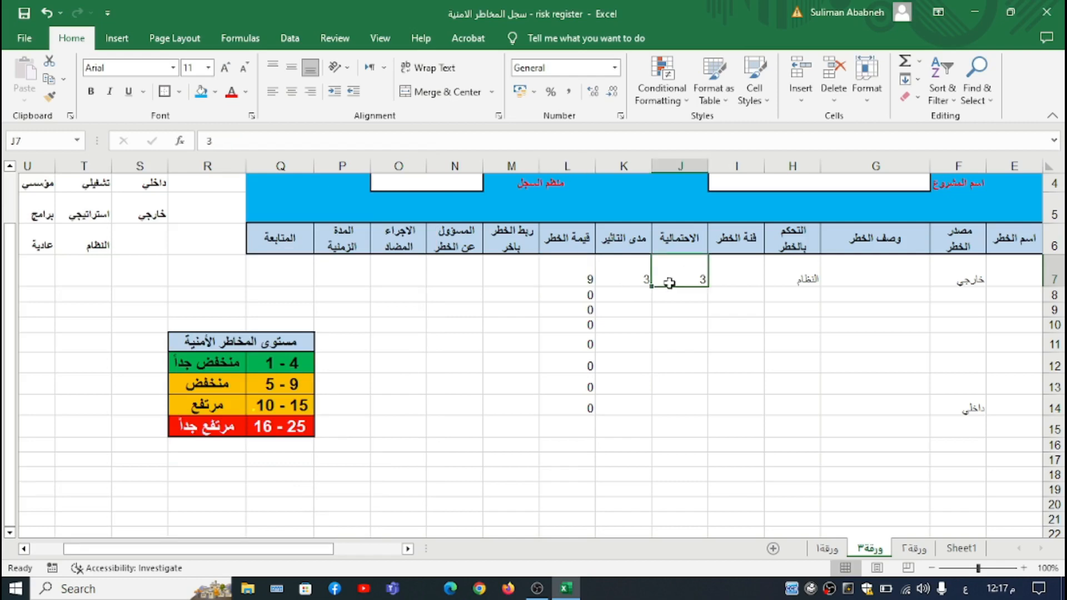
{"action": "type", "text": "1"}
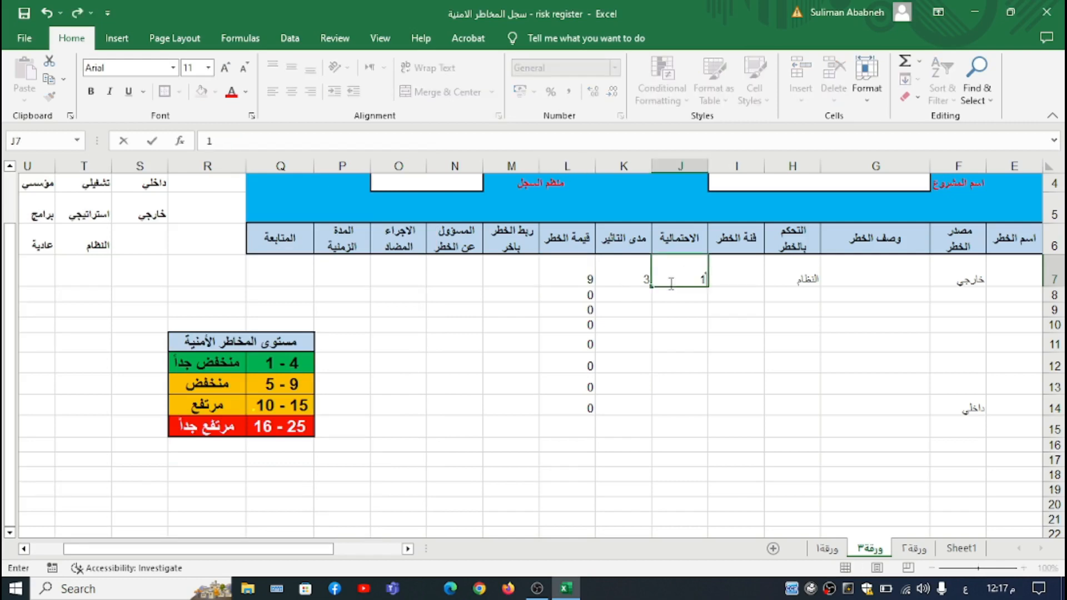
{"action": "key", "text": "Return"}
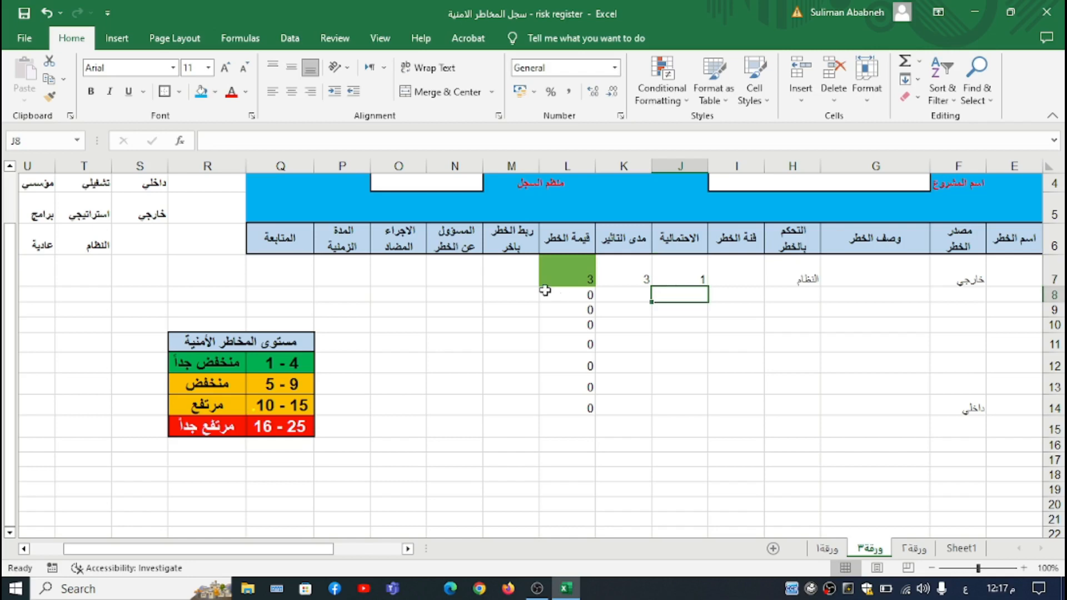
Step: Start another Between conditional formatting rule on L7 with the limits 5 and 9
{"action": "left_click", "coordinate": [571, 273]}
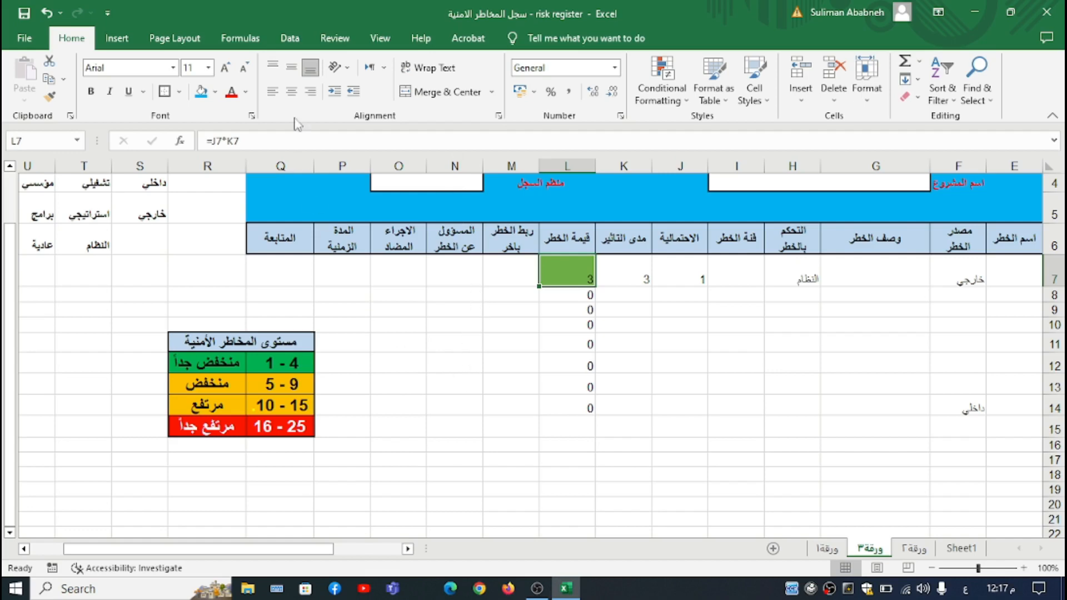
{"action": "left_click", "coordinate": [658, 101]}
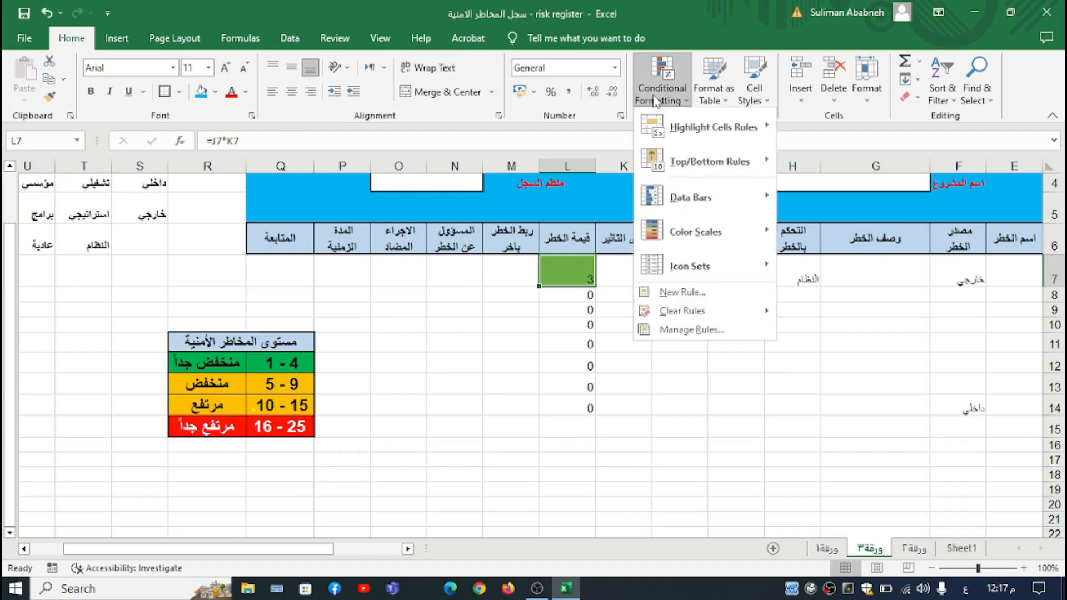
{"action": "mouse_move", "coordinate": [730, 136]}
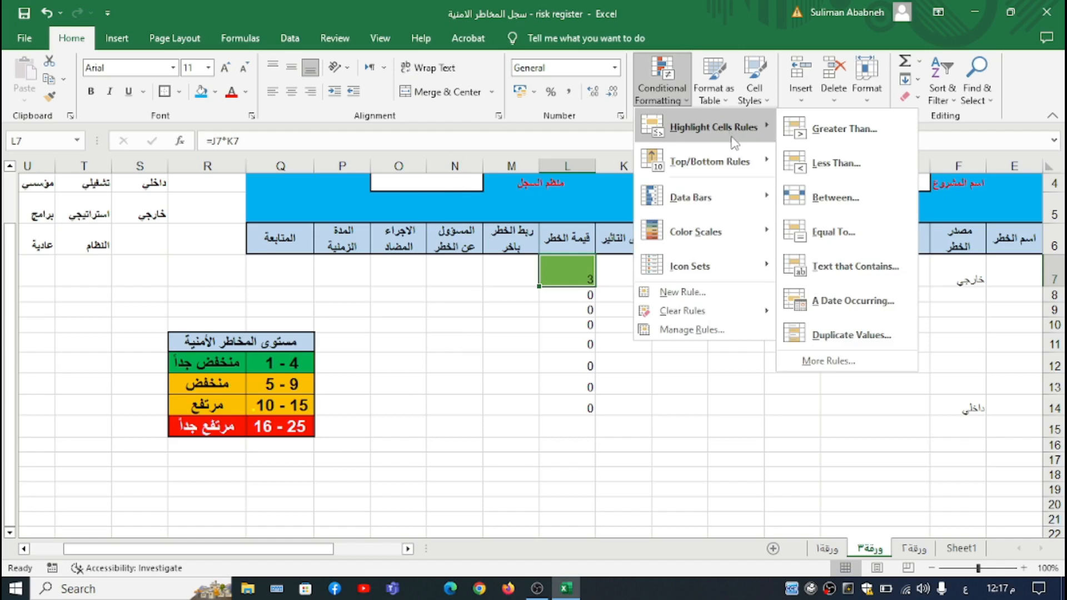
{"action": "left_click", "coordinate": [823, 199]}
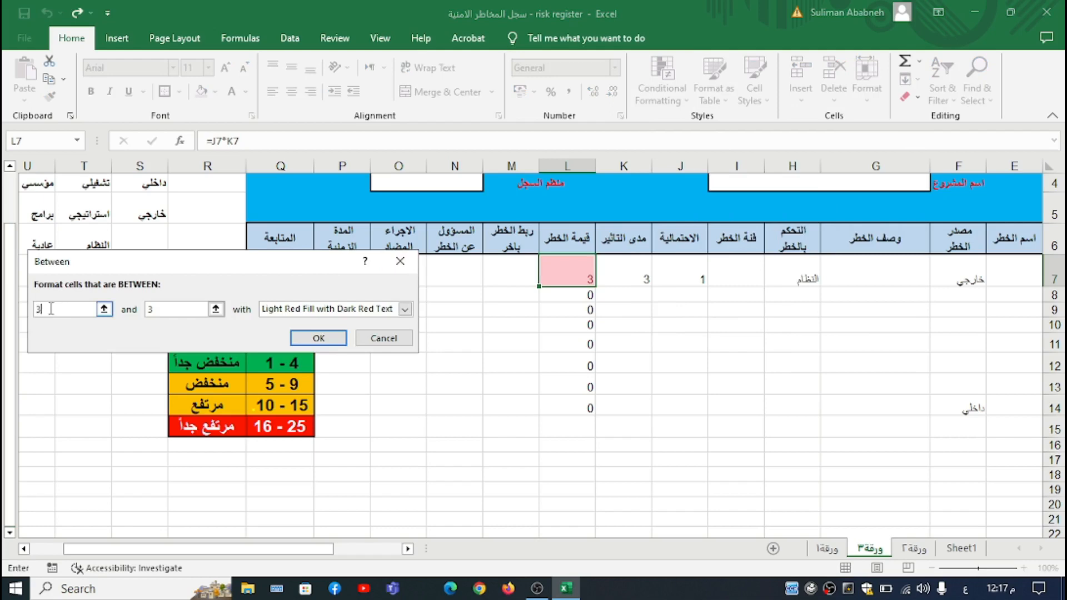
{"action": "key", "text": "BackSpace"}
{"action": "type", "text": "5"}
{"action": "left_click", "coordinate": [157, 307]}
{"action": "key", "text": "BackSpace"}
{"action": "type", "text": "9"}
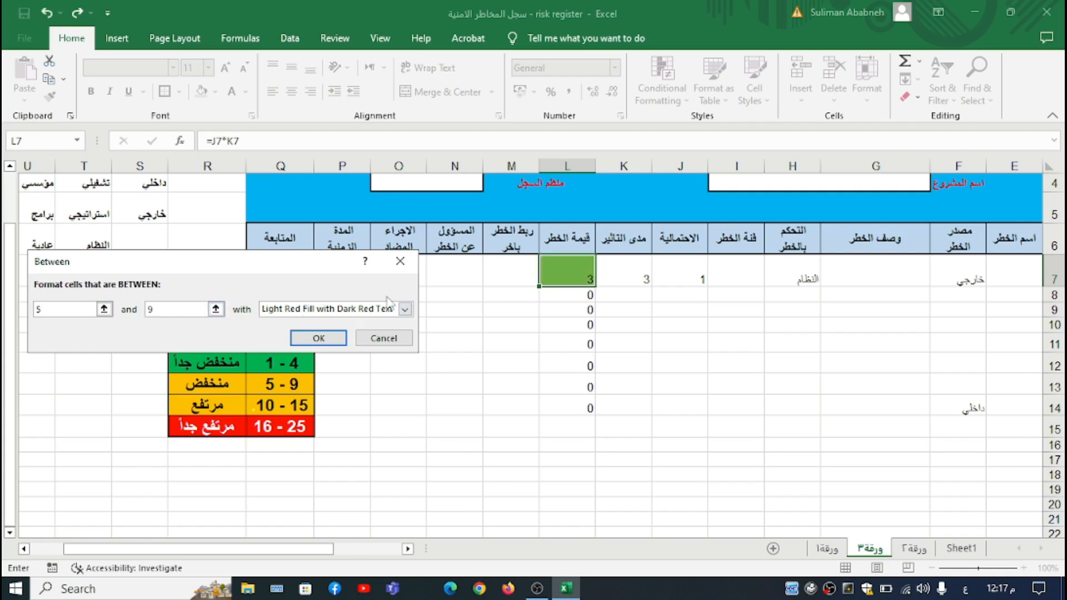
Step: Give the 5 to 9 rule a custom format with an orange fill and apply it to L7
{"action": "left_click", "coordinate": [405, 309]}
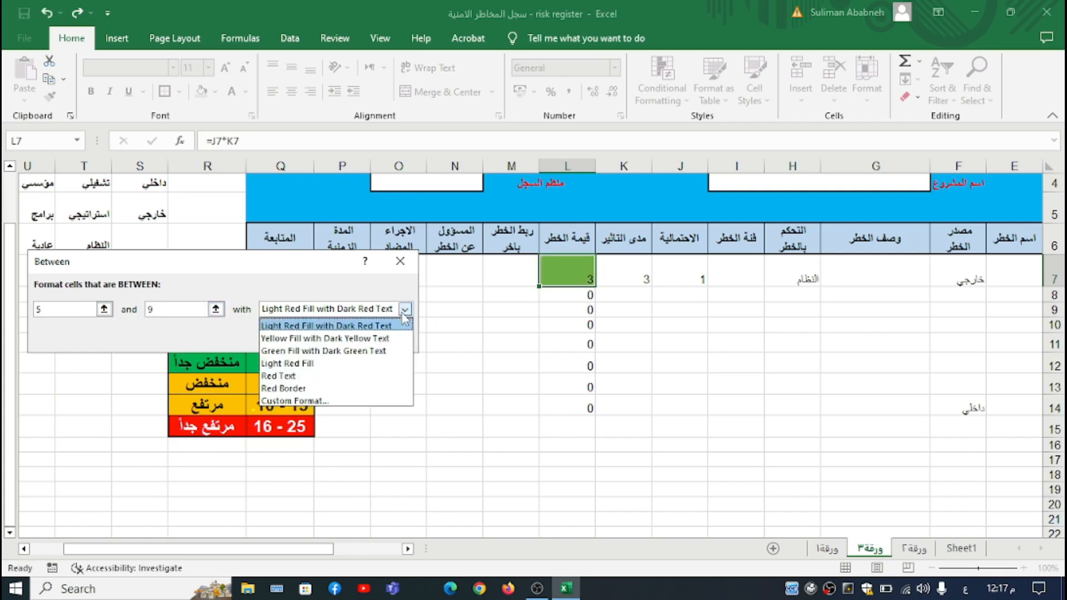
{"action": "left_click", "coordinate": [294, 401]}
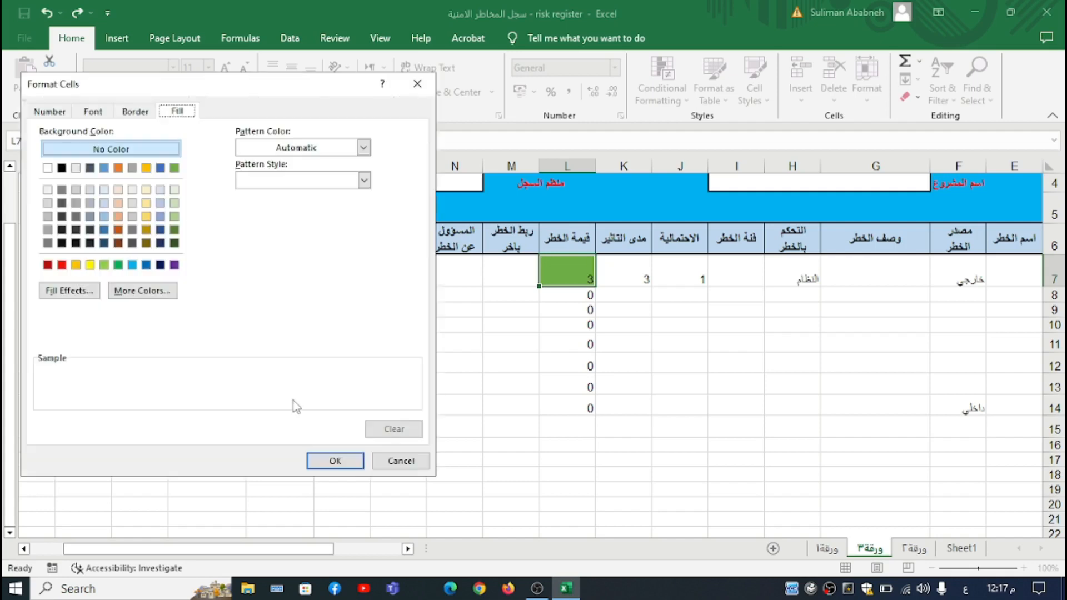
{"action": "left_click", "coordinate": [76, 265]}
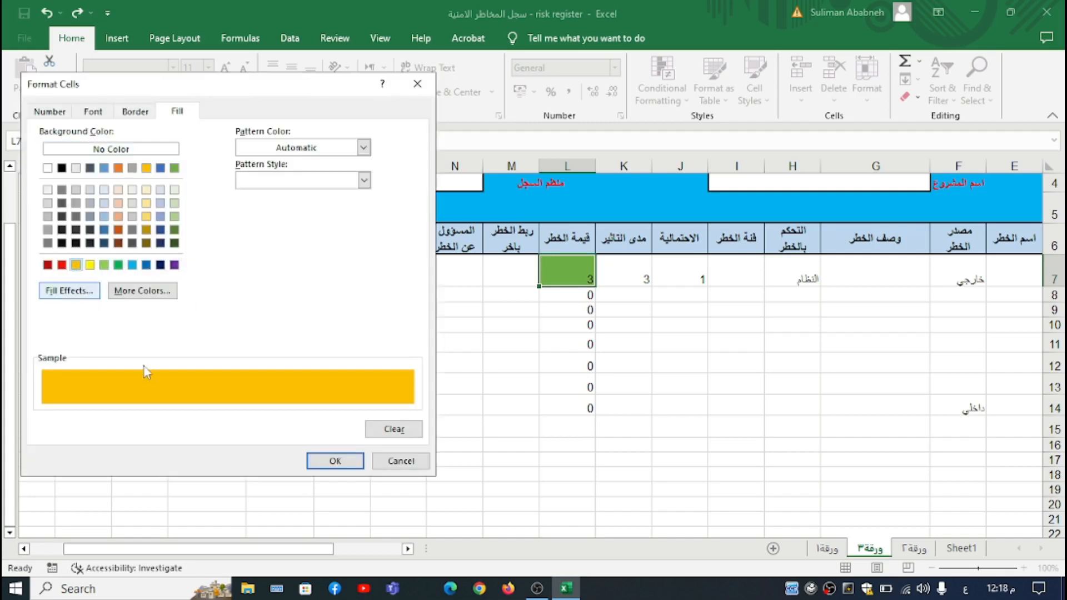
{"action": "left_click", "coordinate": [321, 463]}
{"action": "left_click", "coordinate": [311, 340]}
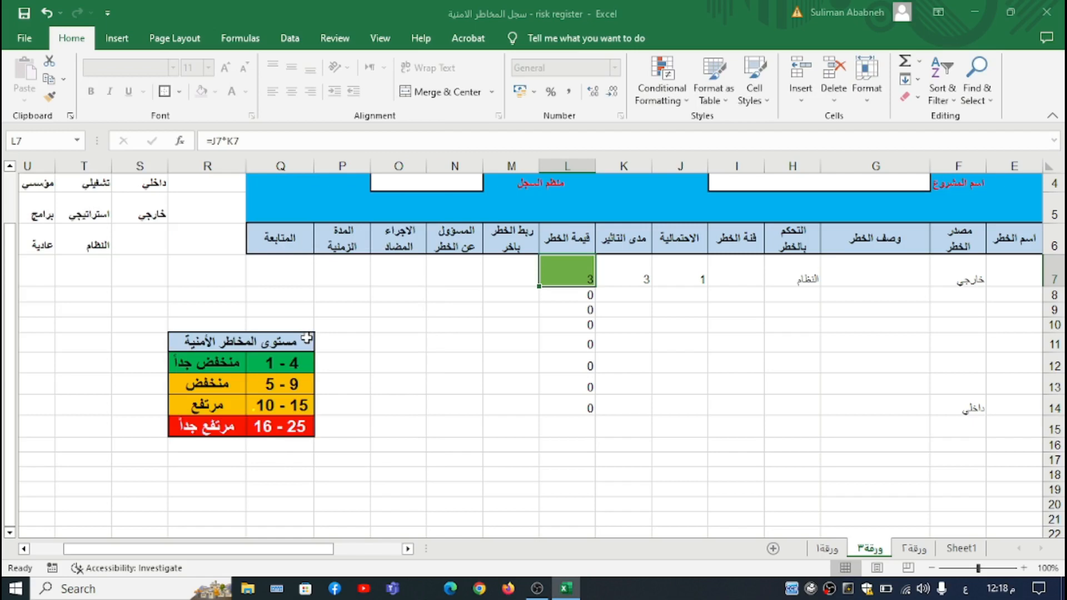
Step: Set the probability in J7 to 3 to test the orange rule, and select risk value cell L7
{"action": "left_click", "coordinate": [664, 277]}
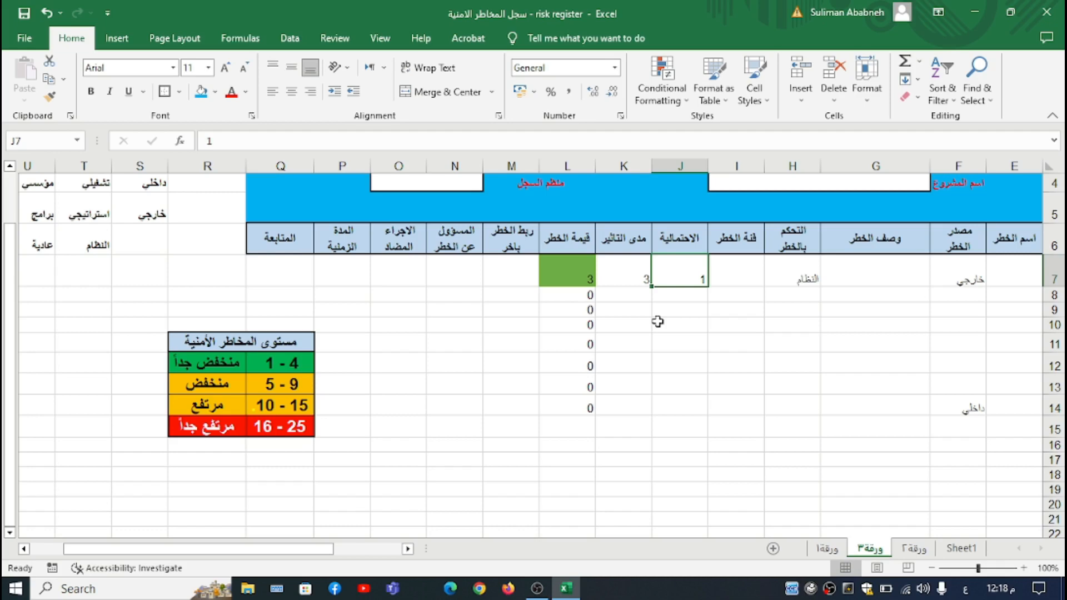
{"action": "type", "text": "3"}
{"action": "key", "text": "Return"}
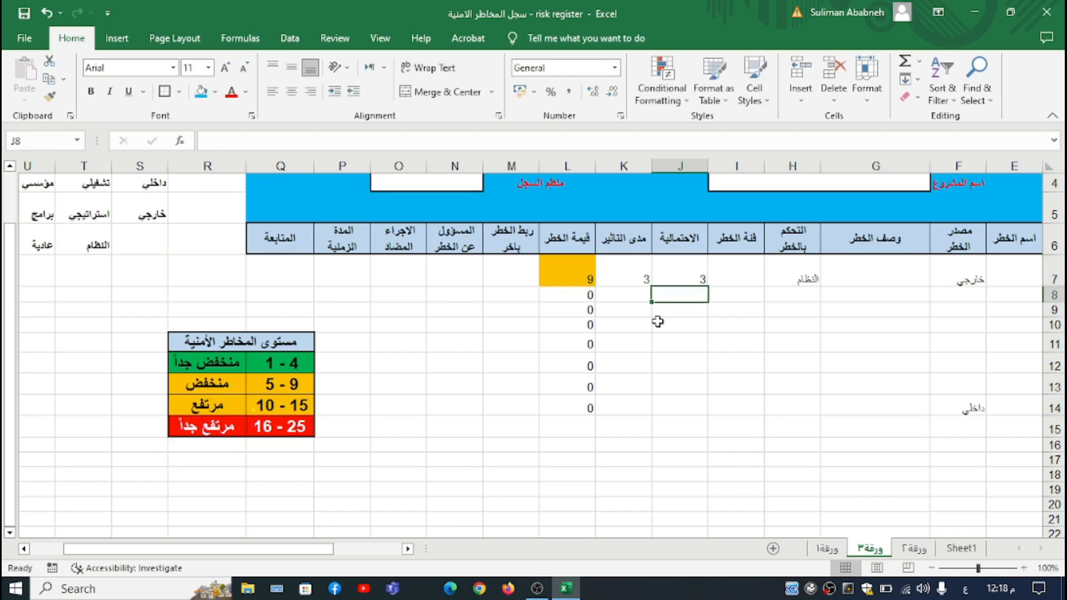
{"action": "left_click", "coordinate": [580, 275]}
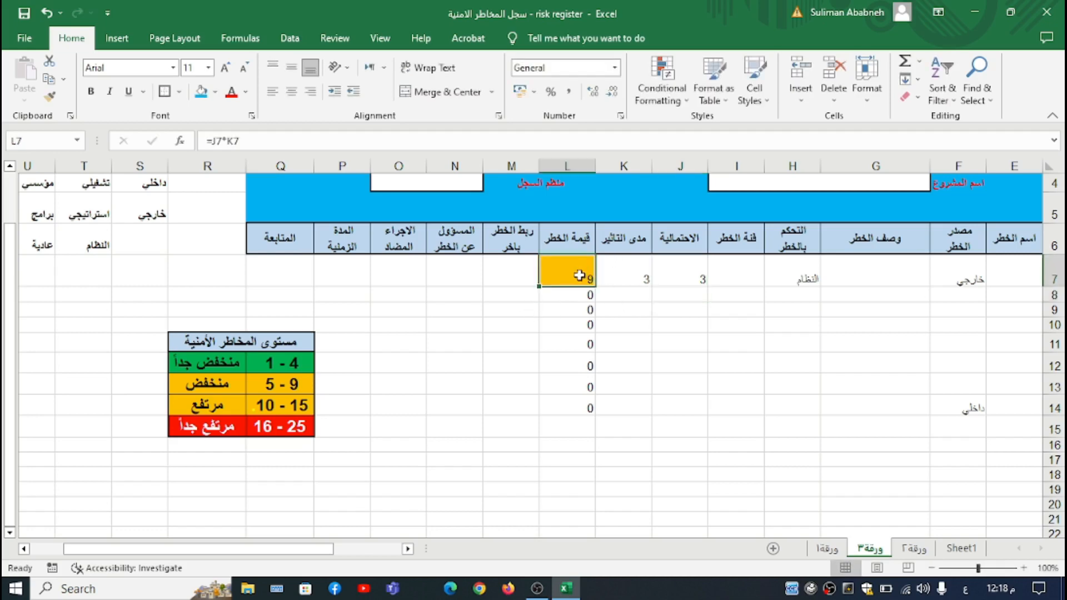
Step: Start a Between conditional formatting rule on risk value cell L7 with the limits 10 and 15
{"action": "left_click", "coordinate": [668, 101]}
{"action": "left_click", "coordinate": [855, 197]}
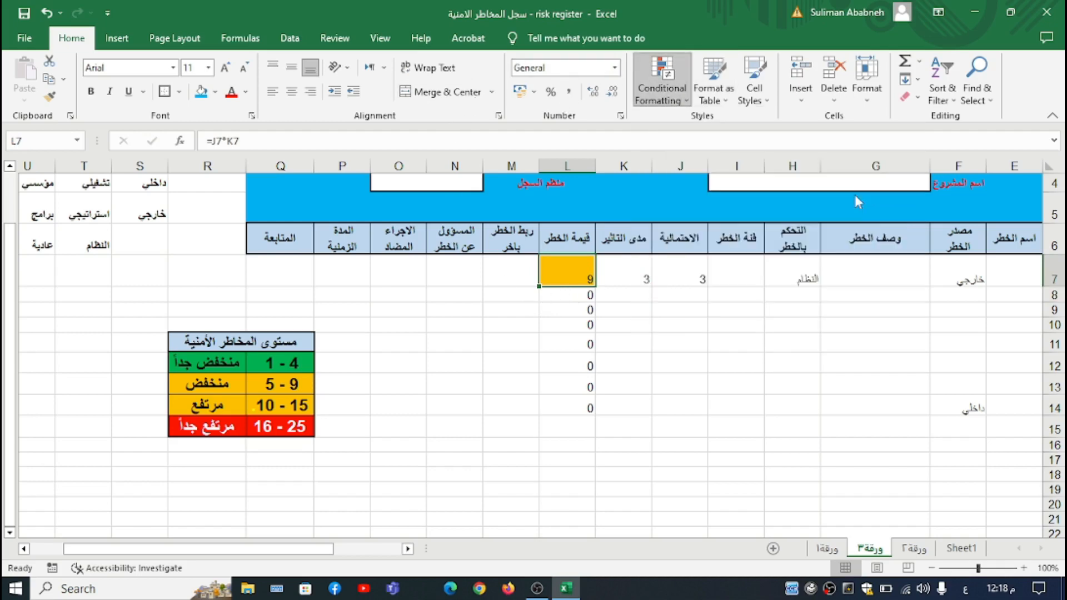
{"action": "left_click", "coordinate": [74, 306]}
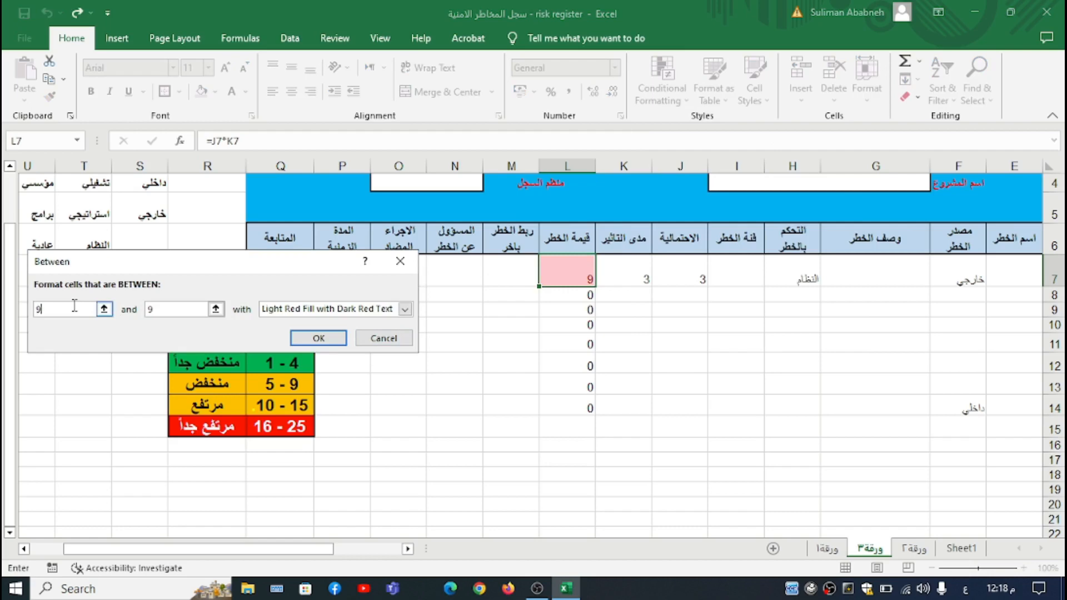
{"action": "key", "text": "BackSpace"}
{"action": "type", "text": "10"}
{"action": "left_click", "coordinate": [177, 310]}
{"action": "key", "text": "BackSpace"}
{"action": "type", "text": "15"}
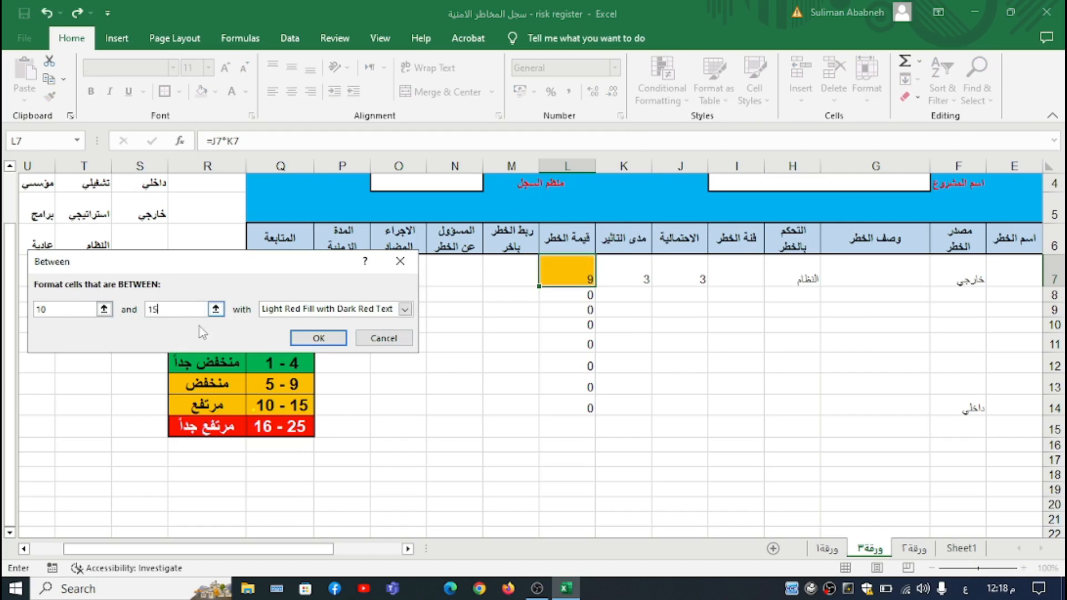
Step: Give the 10 to 15 rule a custom format with a yellow fill and apply it to L7
{"action": "left_click", "coordinate": [406, 310]}
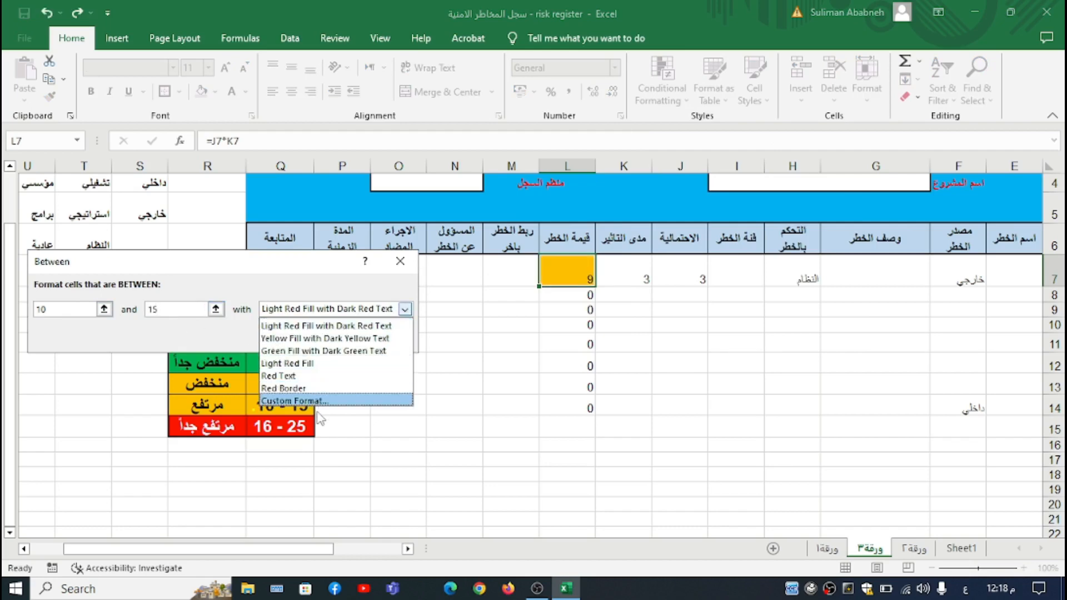
{"action": "left_click", "coordinate": [303, 401]}
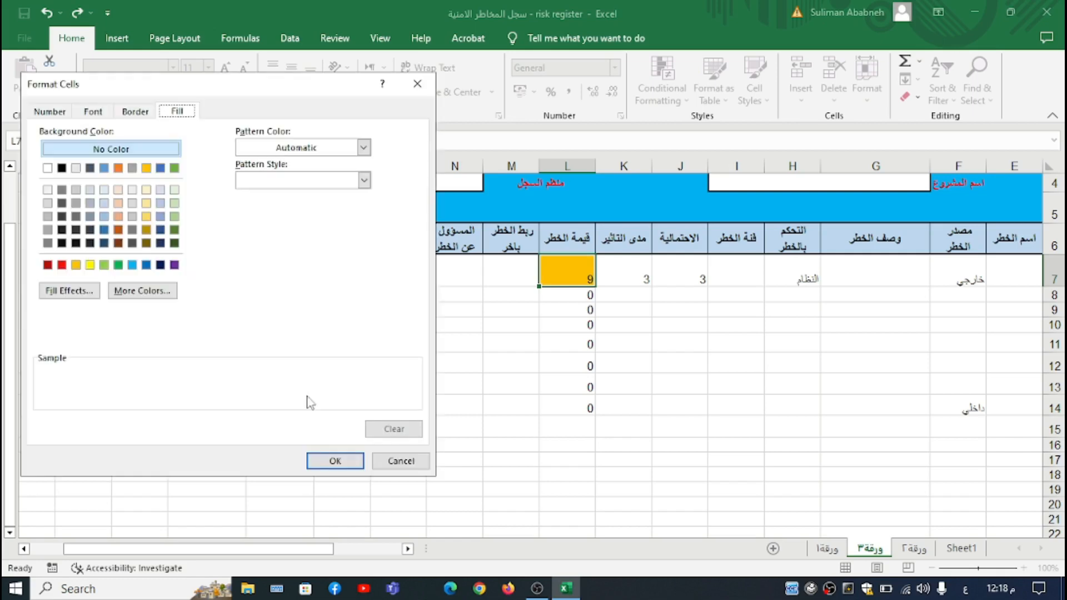
{"action": "left_click", "coordinate": [90, 265]}
{"action": "left_click", "coordinate": [335, 461]}
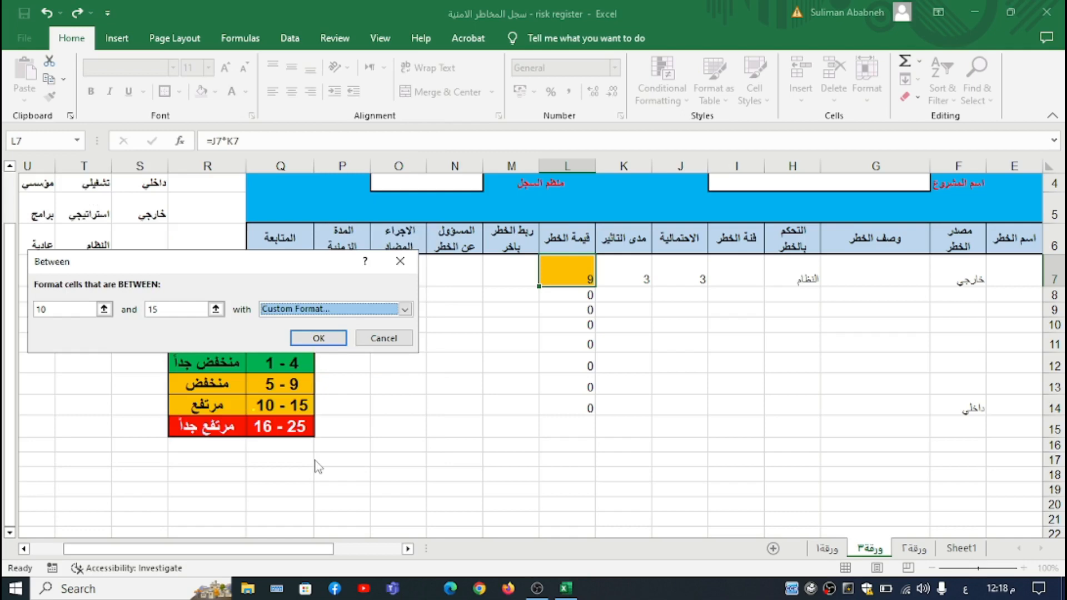
{"action": "left_click", "coordinate": [319, 338]}
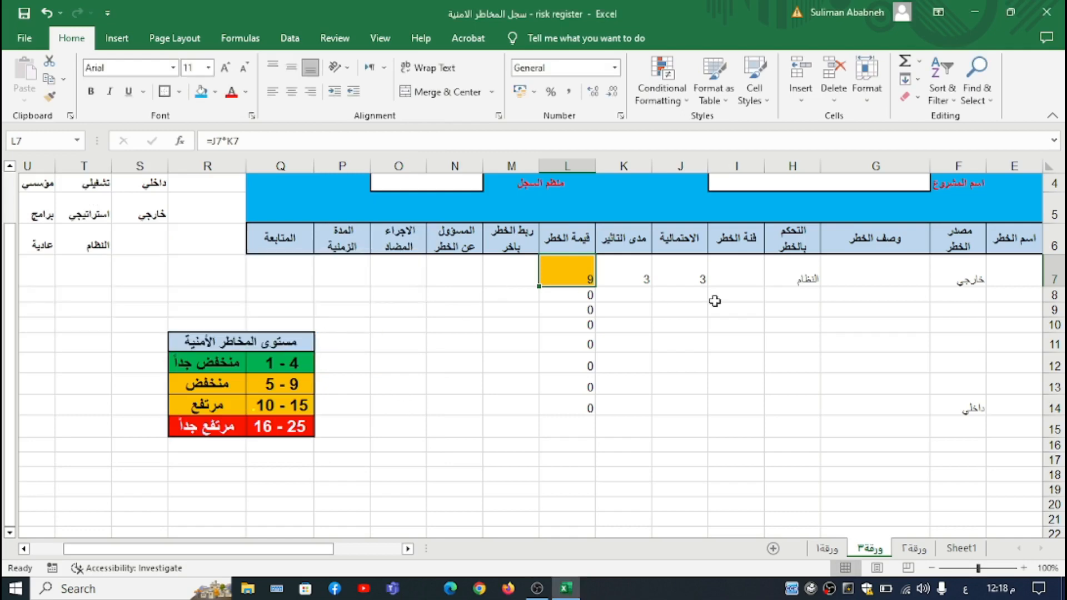
Step: Set the probability in J7 to 4 to test the yellow rule on the risk value
{"action": "left_click", "coordinate": [697, 279]}
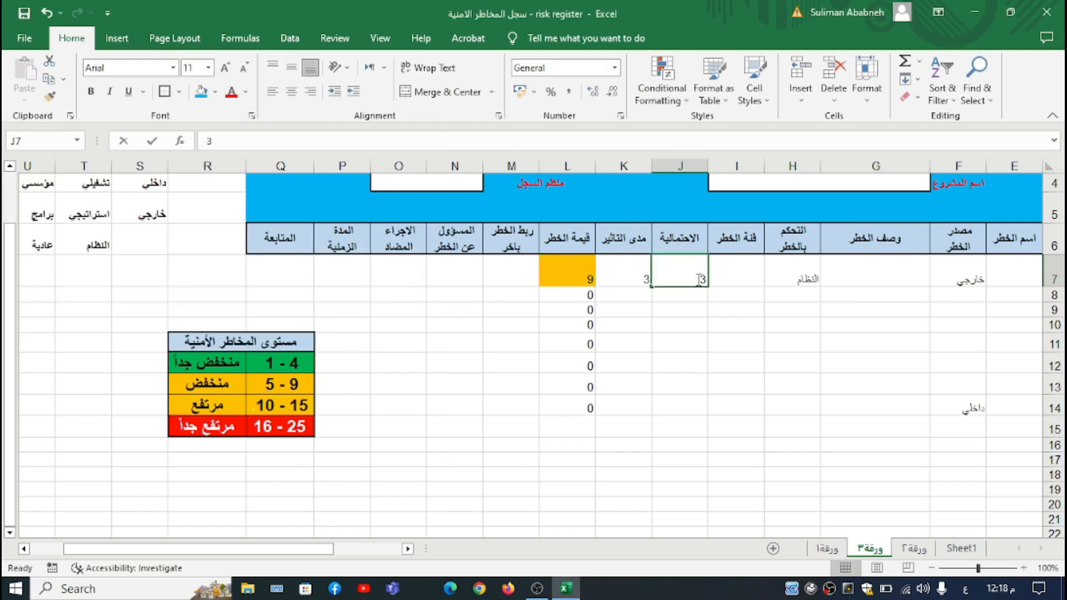
{"action": "type", "text": "4"}
{"action": "key", "text": "Return"}
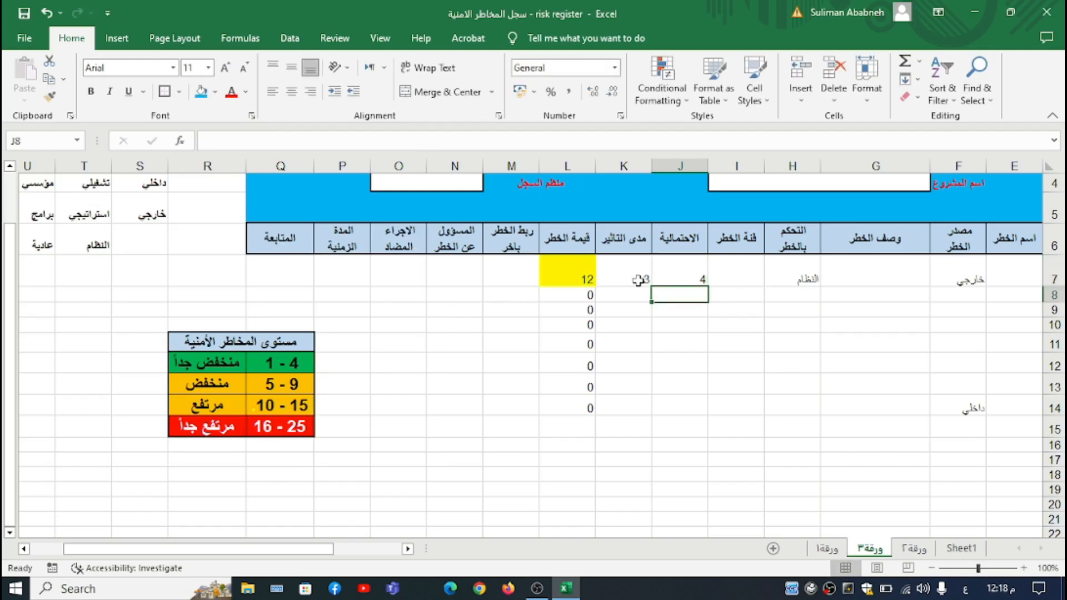
Step: Start another Between conditional formatting rule on L7 with the limits 16 and 25
{"action": "left_click", "coordinate": [578, 274]}
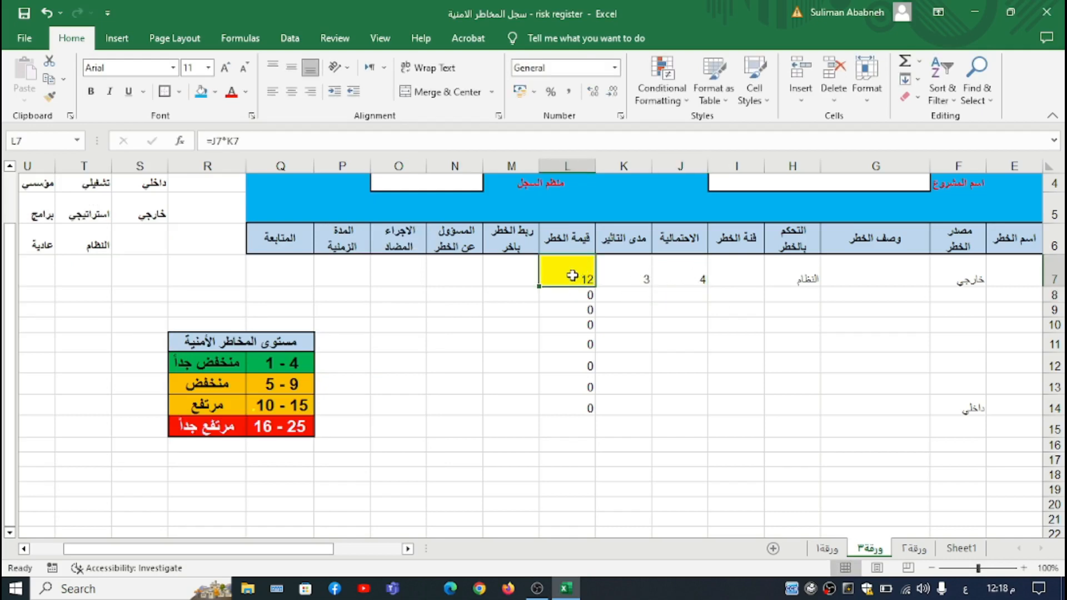
{"action": "left_click", "coordinate": [661, 84]}
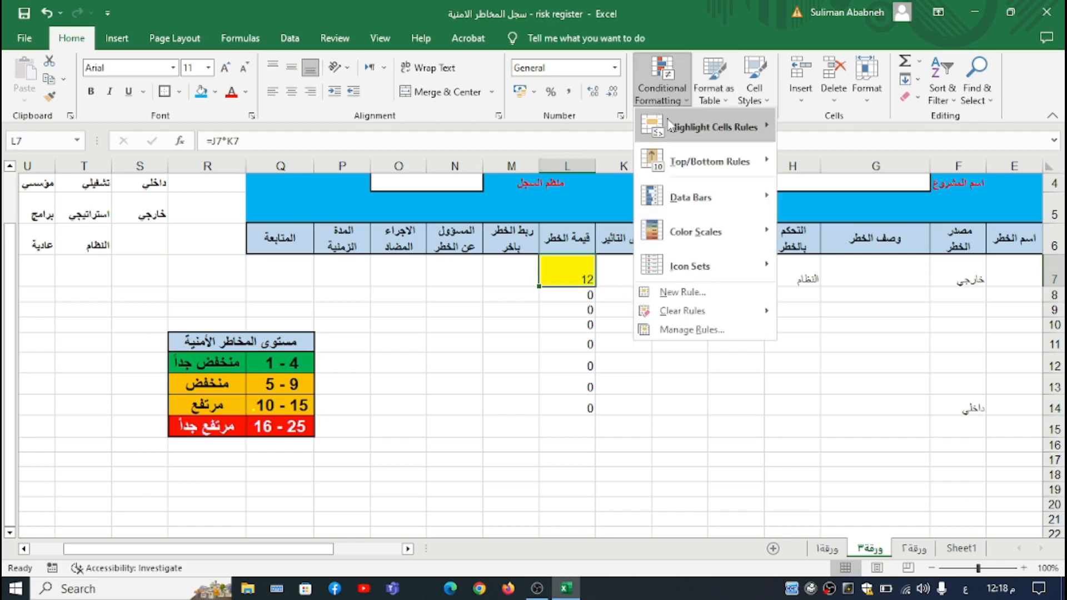
{"action": "mouse_move", "coordinate": [685, 122]}
{"action": "left_click", "coordinate": [796, 214]}
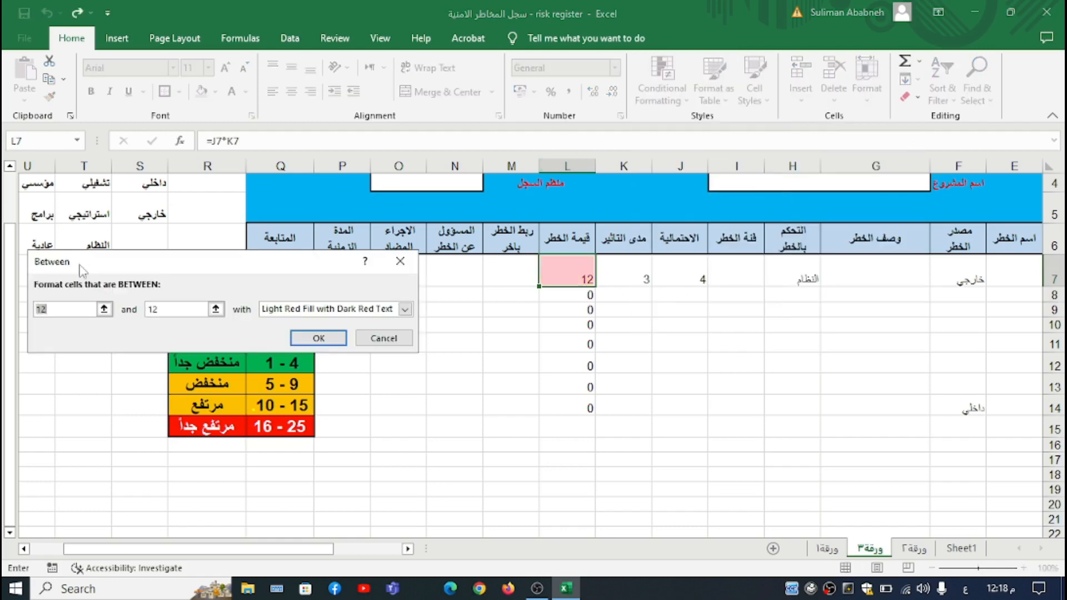
{"action": "left_click", "coordinate": [68, 305]}
{"action": "key", "text": "BackSpace"}
{"action": "key", "text": "BackSpace"}
{"action": "type", "text": "16"}
{"action": "left_click", "coordinate": [165, 307]}
{"action": "key", "text": "BackSpace"}
{"action": "key", "text": "BackSpace"}
{"action": "type", "text": "25"}
Step: Give the 16 to 25 rule a custom format with a dark red fill and apply it to L7
{"action": "left_click", "coordinate": [405, 309]}
{"action": "left_click", "coordinate": [328, 401]}
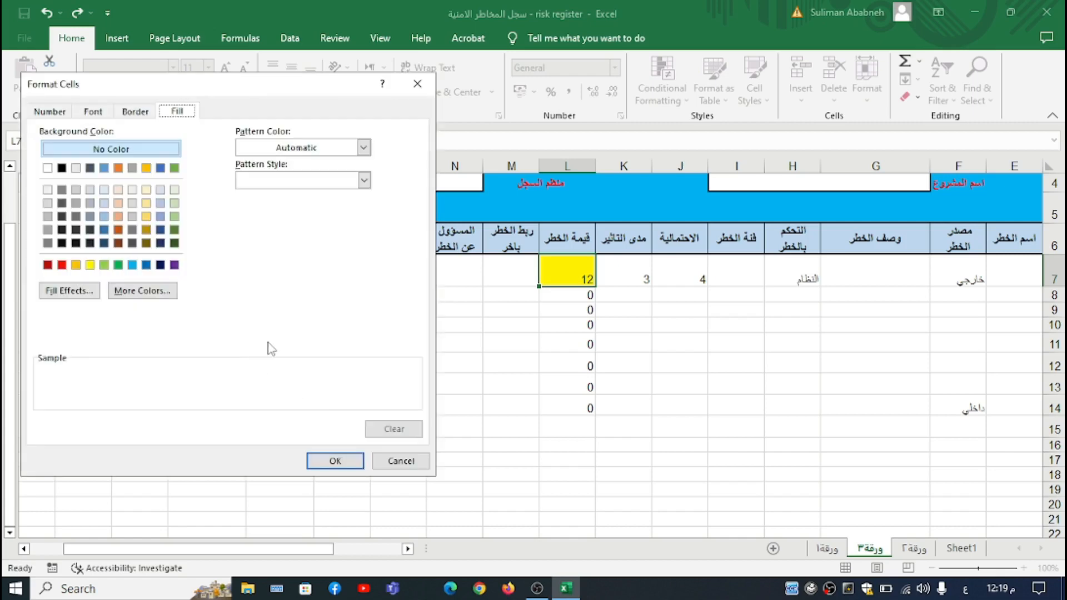
{"action": "left_click", "coordinate": [48, 265]}
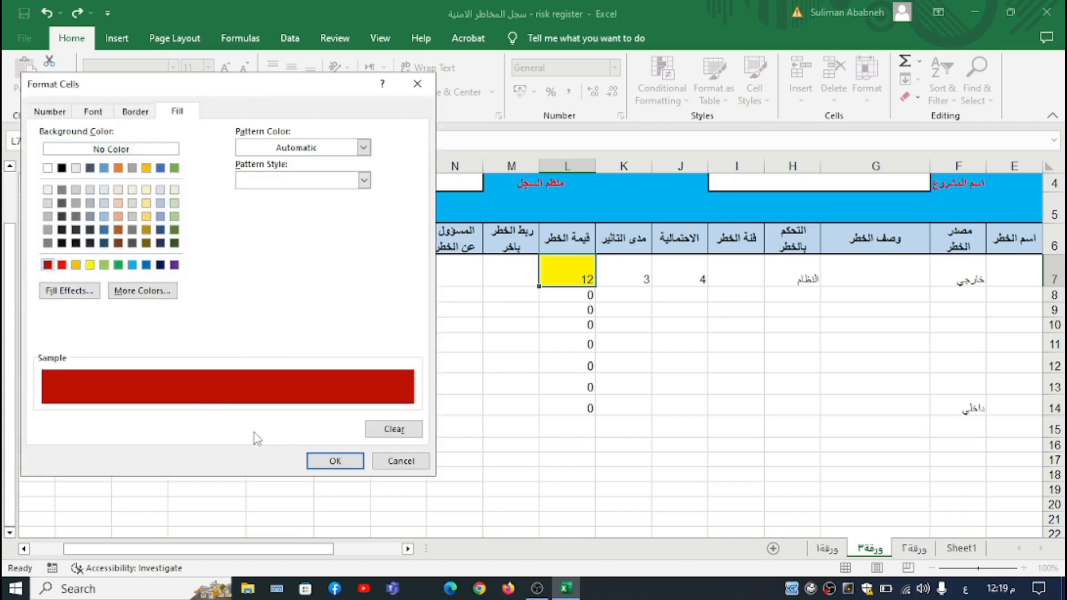
{"action": "left_click", "coordinate": [329, 461]}
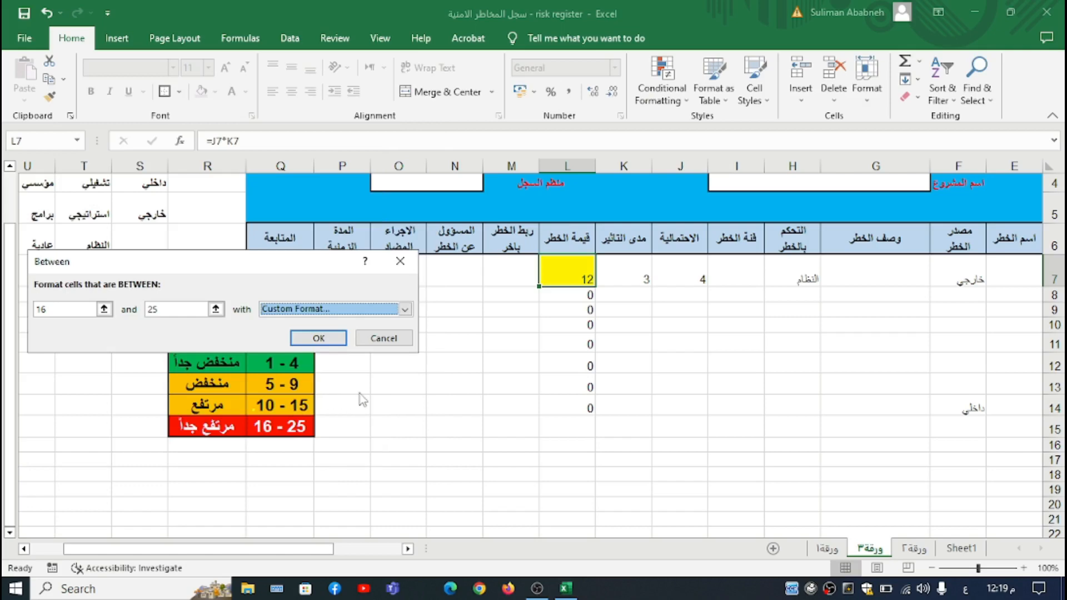
{"action": "left_click", "coordinate": [326, 340]}
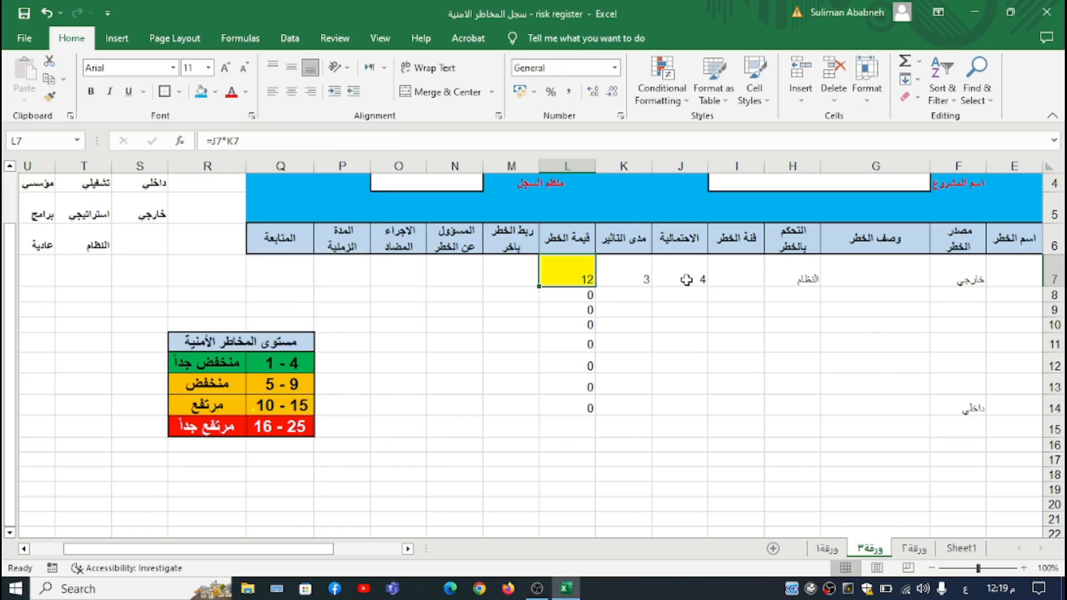
Step: Set the impact in K7 to 5 to test the dark red rule on the risk value
{"action": "left_click", "coordinate": [643, 279]}
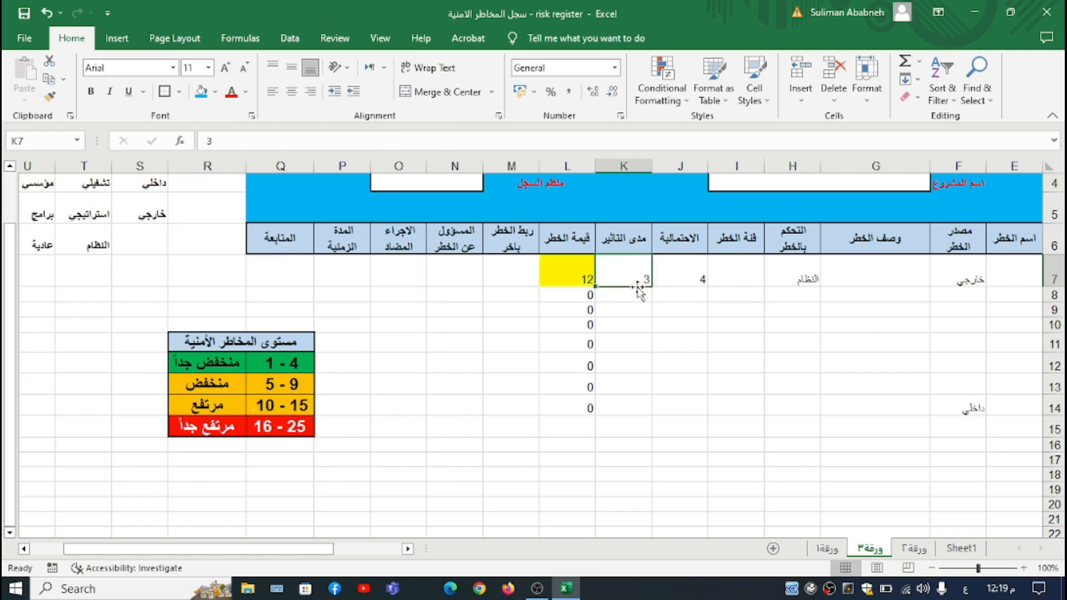
{"action": "type", "text": "5"}
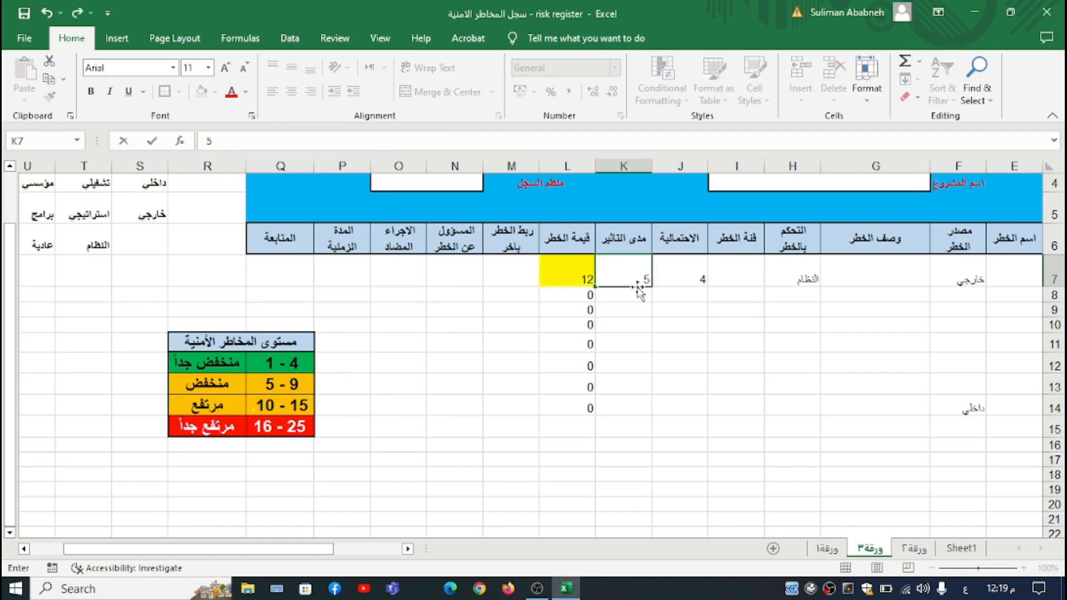
{"action": "key", "text": "Return"}
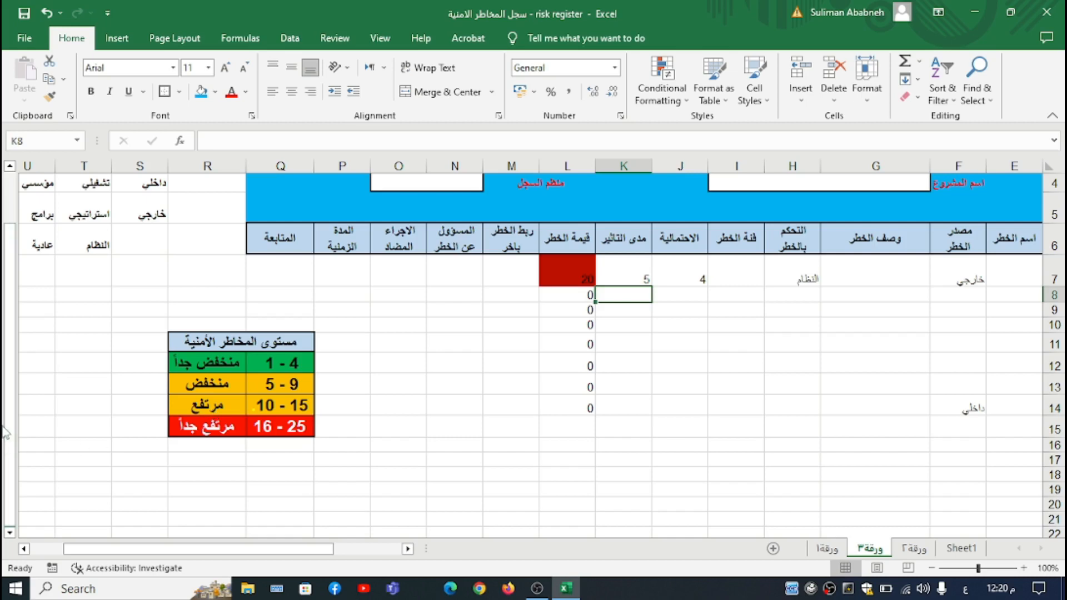
Step: Fill the risk value formula and its conditional formatting from L7 down to L14
{"action": "left_click", "coordinate": [540, 256]}
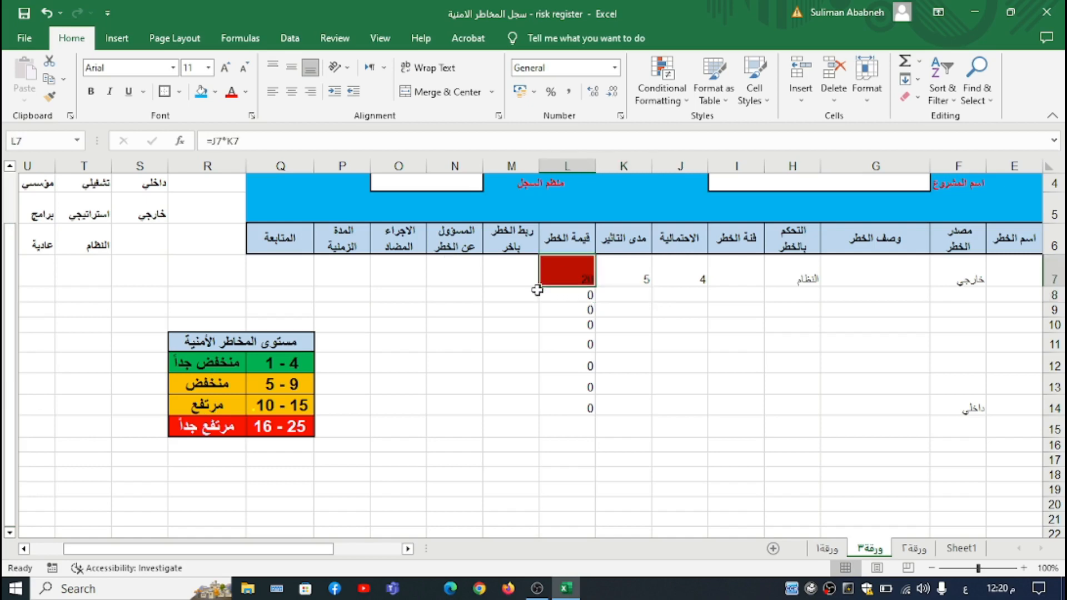
{"action": "left_click_drag", "start_coordinate": [540, 286], "coordinate": [549, 414]}
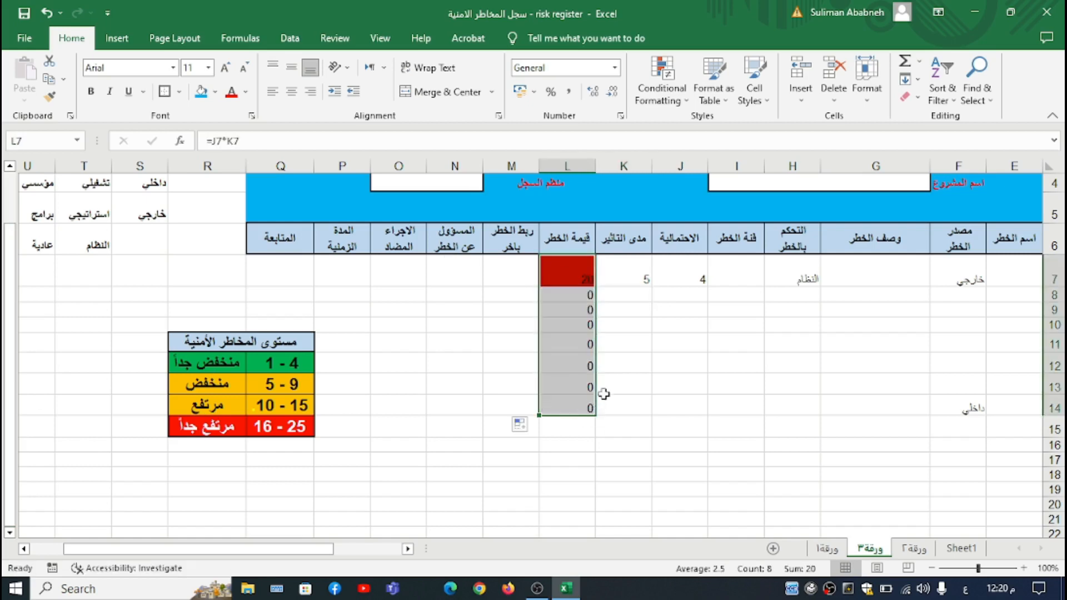
{"action": "left_click", "coordinate": [592, 340]}
Step: Enter probability 2 in J9 and impact 2 in K9 to test the copied rules
{"action": "left_click", "coordinate": [701, 310]}
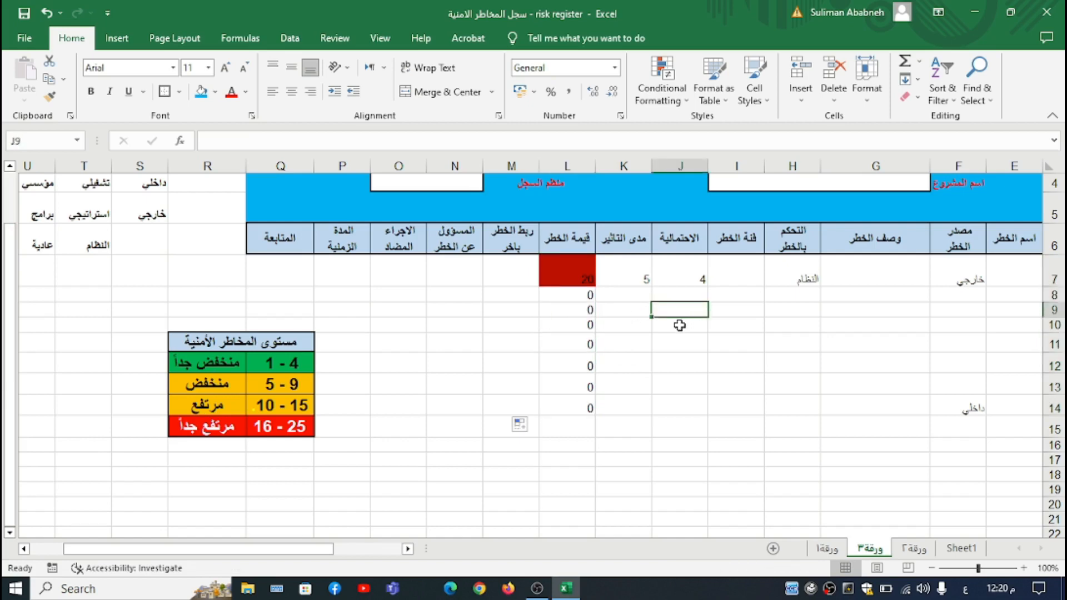
{"action": "type", "text": "2"}
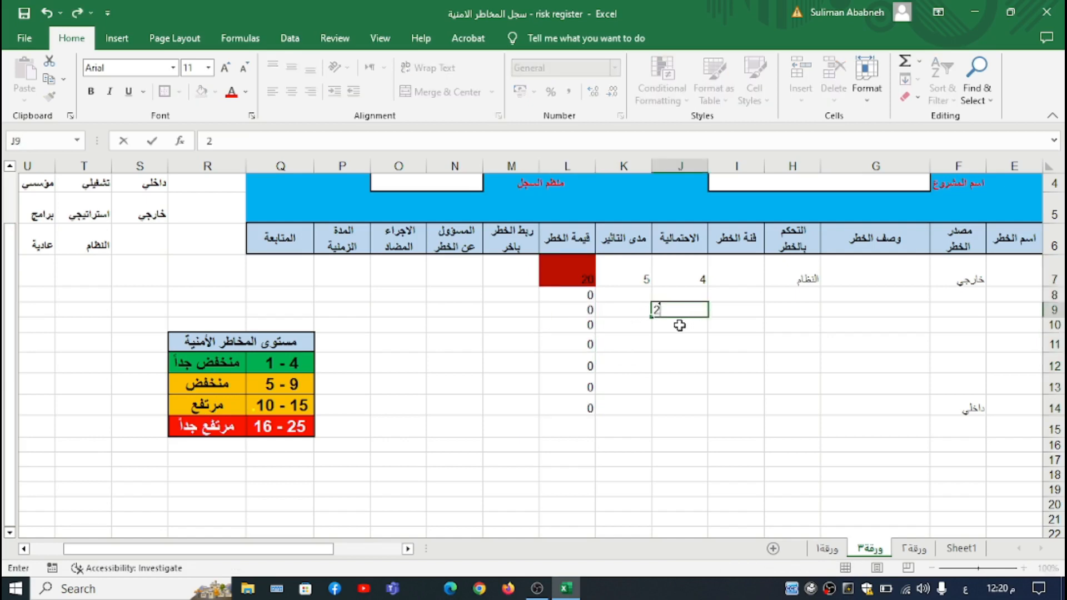
{"action": "left_click", "coordinate": [643, 311]}
{"action": "type", "text": "2"}
{"action": "key", "text": "Return"}
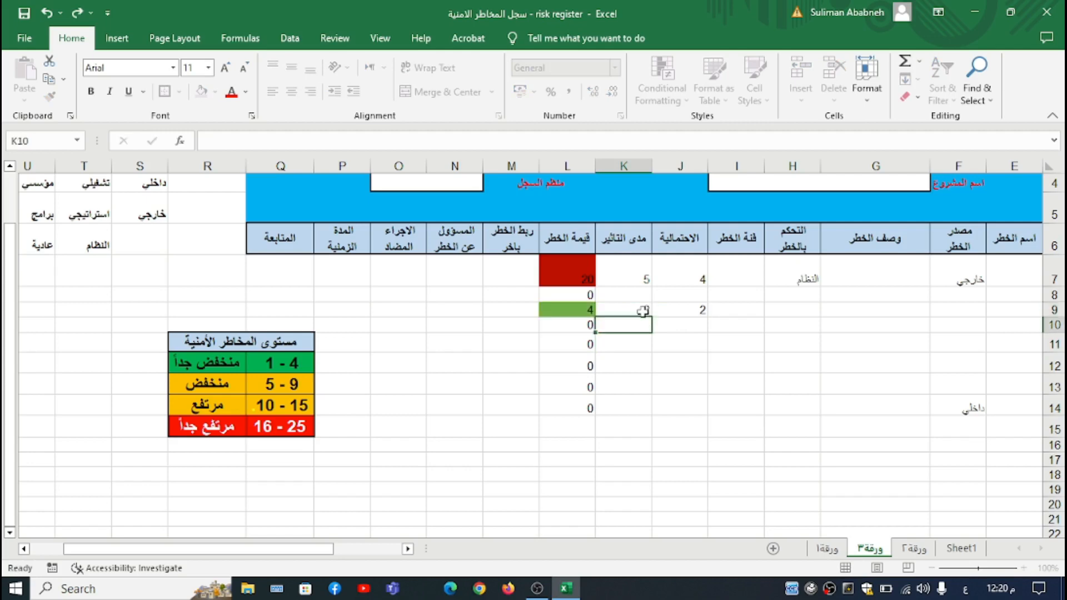
Step: Enter probability 4 in J10 and impact 2 in K10 to test the copied orange rule
{"action": "left_click", "coordinate": [689, 327]}
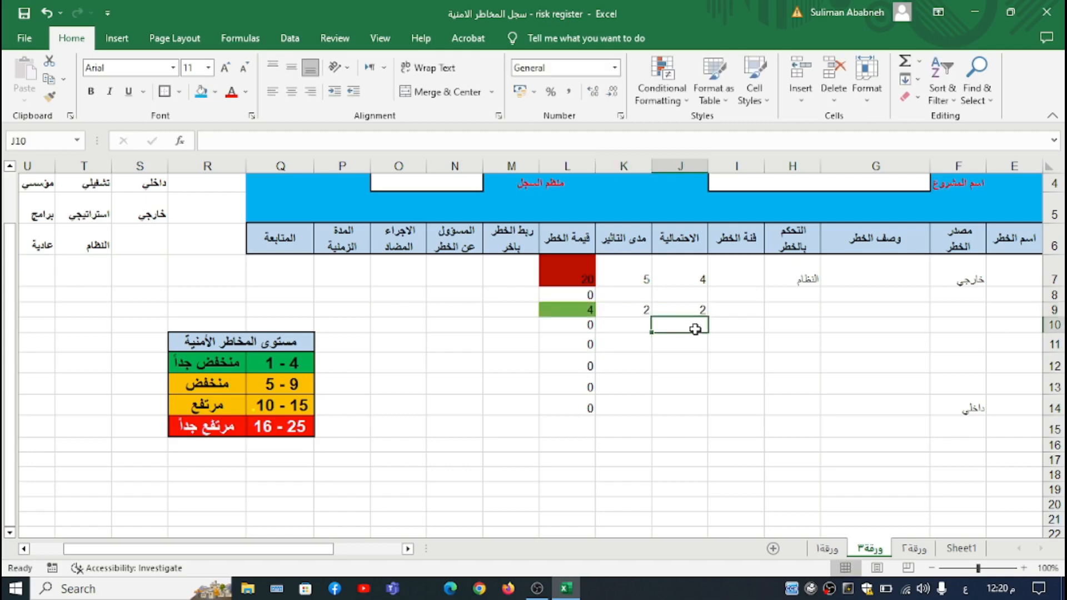
{"action": "type", "text": "4"}
{"action": "left_click", "coordinate": [634, 328]}
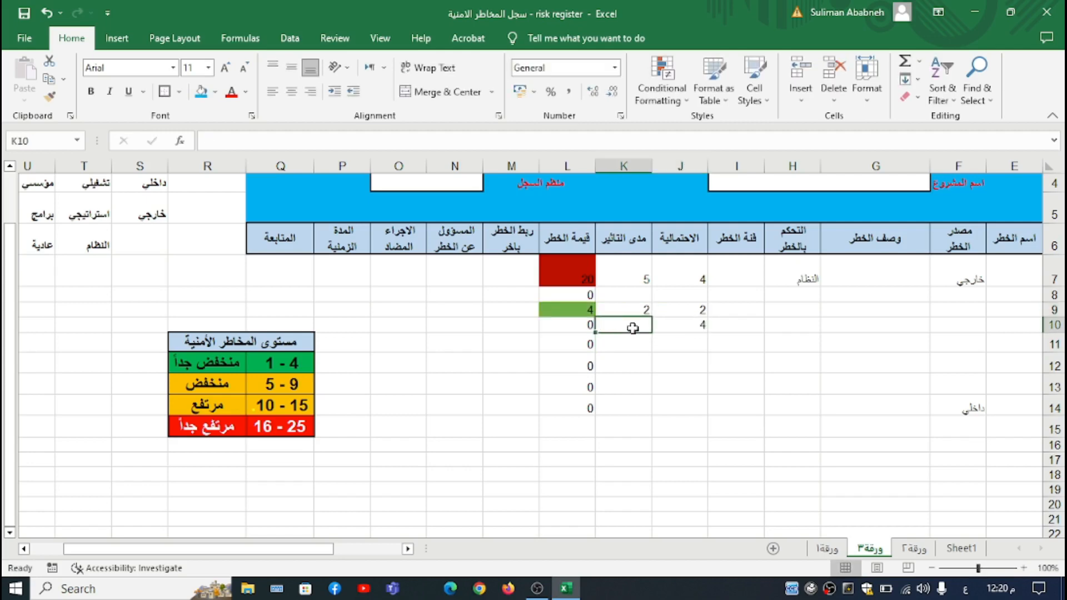
{"action": "type", "text": "2"}
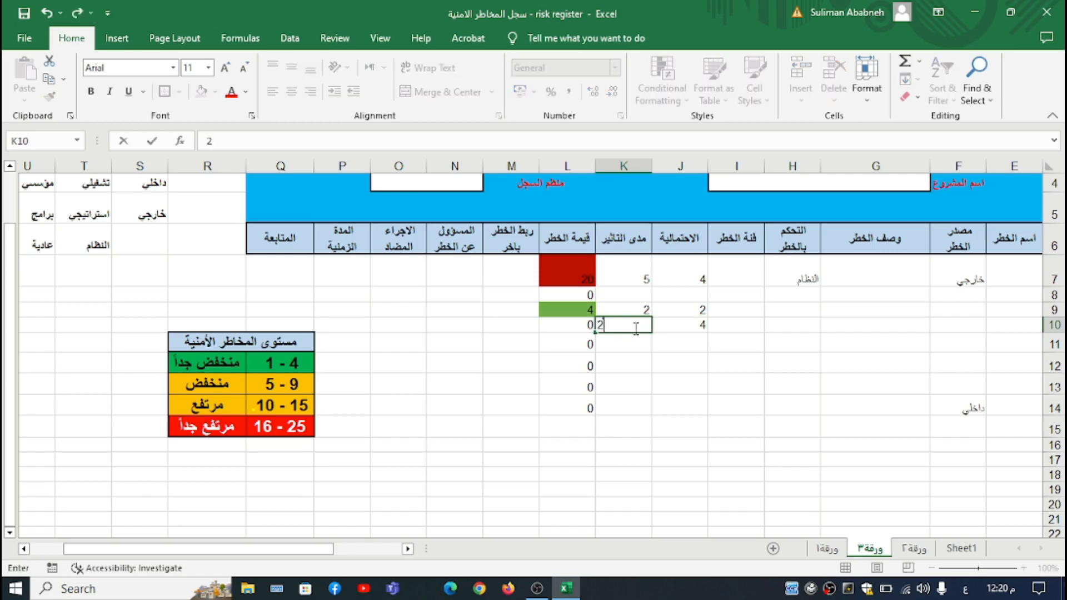
{"action": "key", "text": "Return"}
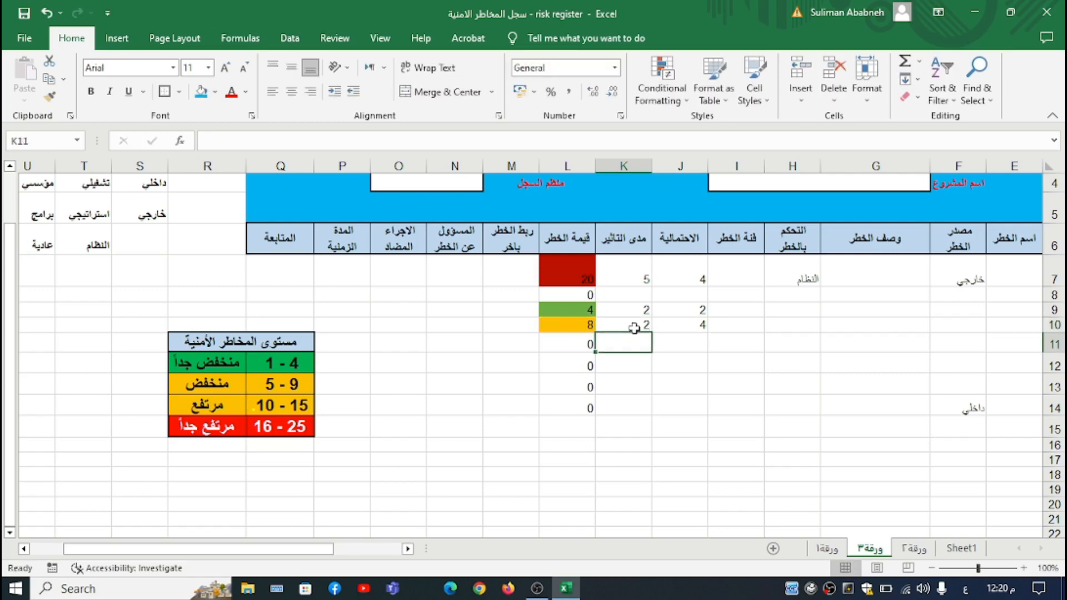
Step: Enter probability 3 in J11 and impact 5 in K11 to test the copied yellow rule
{"action": "left_click", "coordinate": [703, 342]}
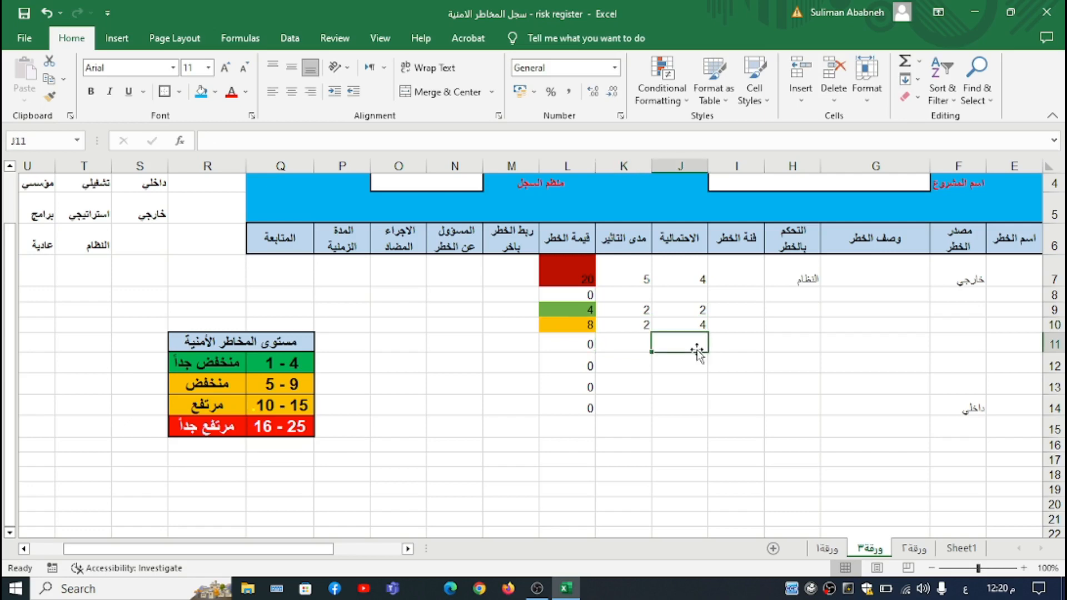
{"action": "type", "text": "3"}
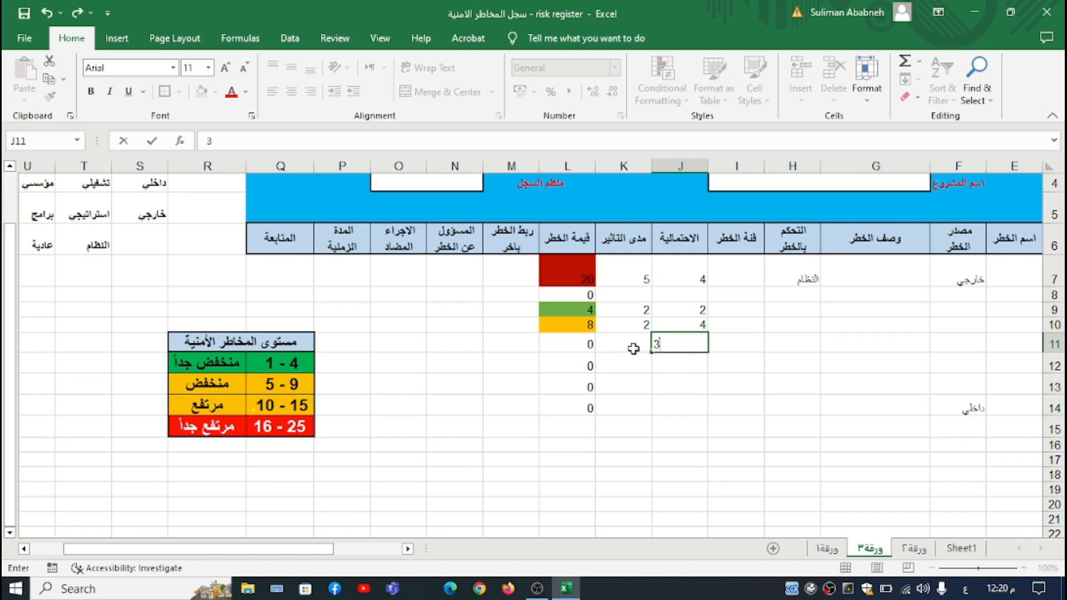
{"action": "left_click", "coordinate": [634, 347]}
{"action": "type", "text": "5"}
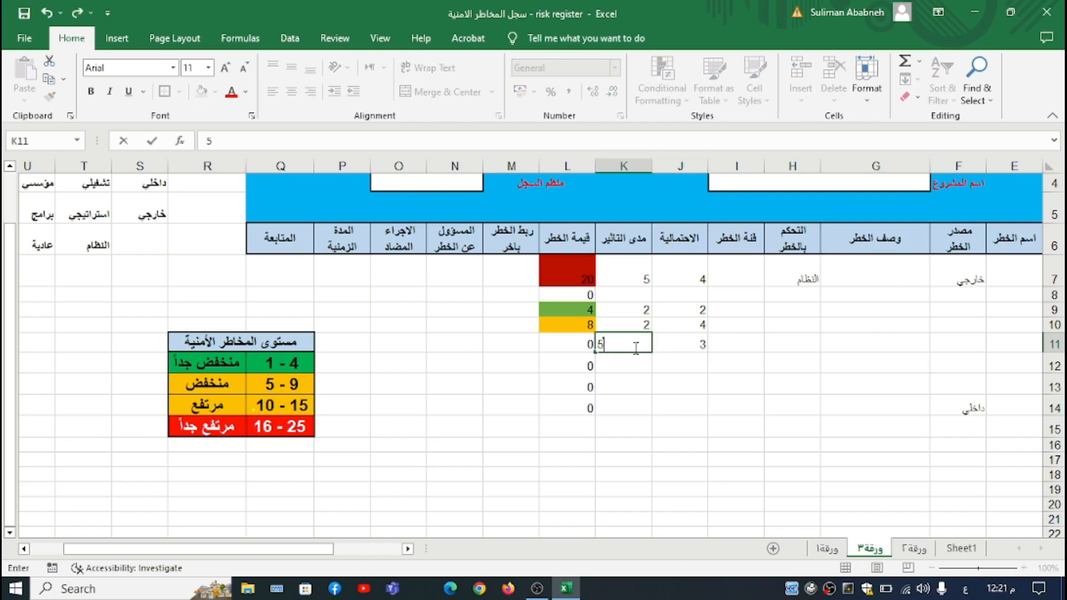
{"action": "key", "text": "Return"}
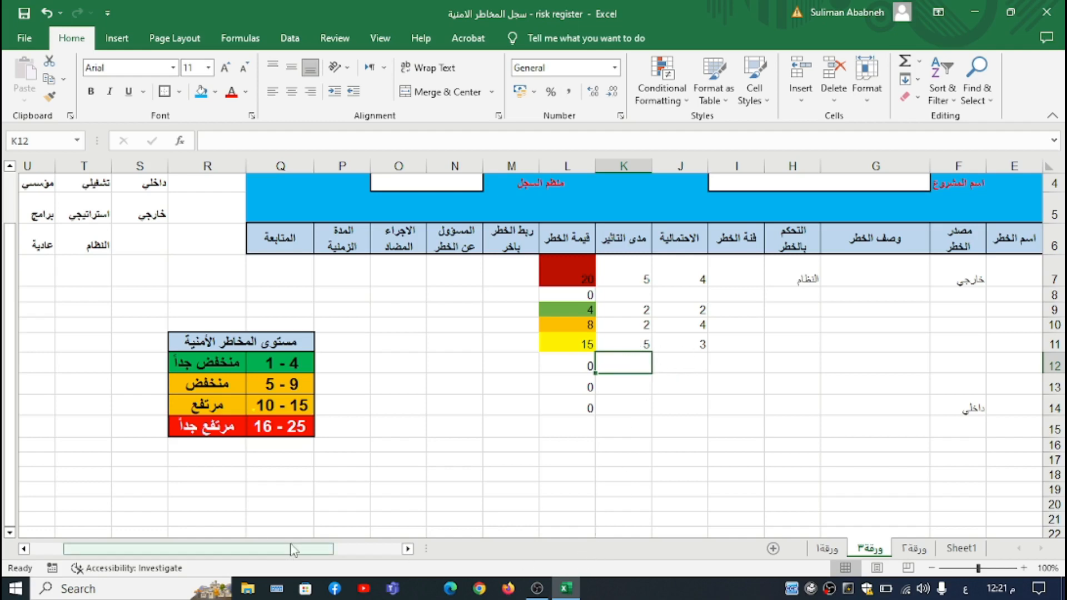
Step: Review the new template's header area and the completed example risk register on sheet ورقة٢
{"action": "left_click_drag", "start_coordinate": [293, 550], "coordinate": [367, 551]}
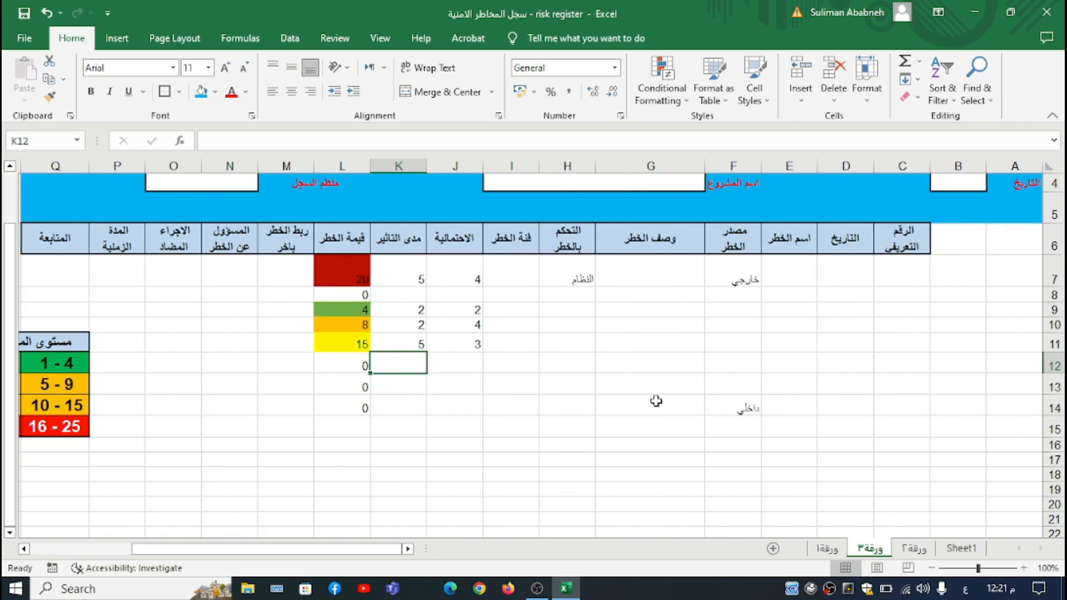
{"action": "scroll", "coordinate": [644, 395], "scroll_direction": "up", "scroll_amount": 1}
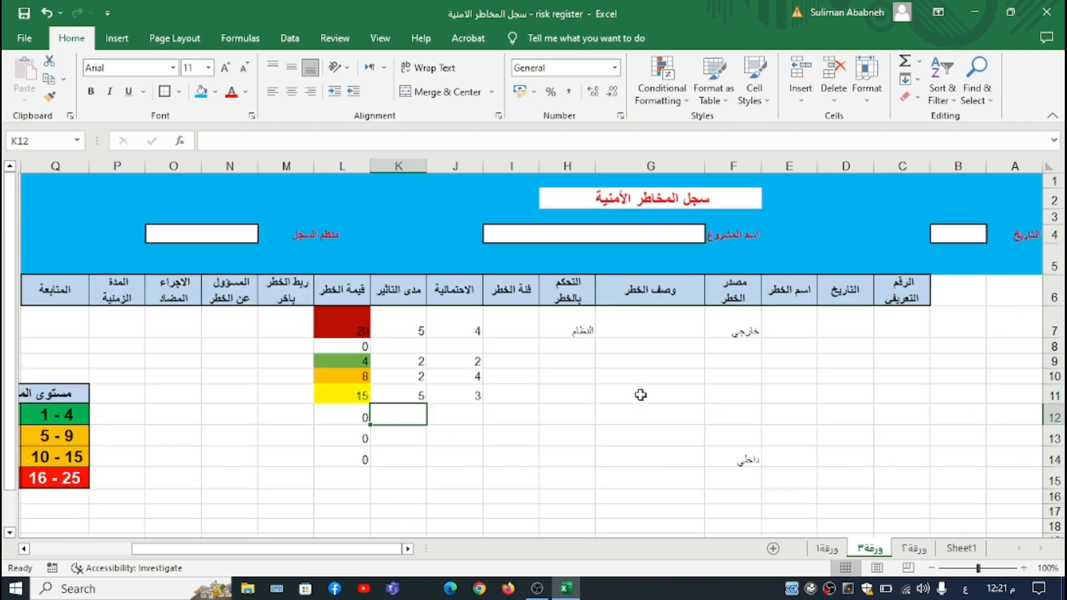
{"action": "left_click", "coordinate": [914, 549]}
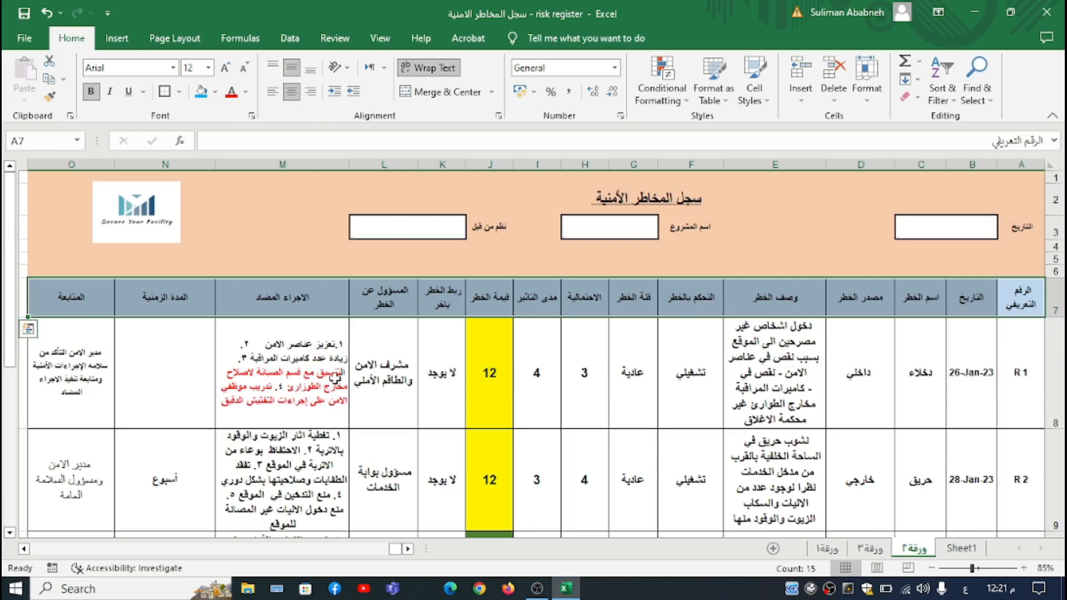
{"action": "scroll", "coordinate": [333, 379], "scroll_direction": "down", "scroll_amount": 3}
{"action": "scroll", "coordinate": [333, 379], "scroll_direction": "up", "scroll_amount": 3}
{"action": "left_click_drag", "start_coordinate": [395, 549], "coordinate": [416, 546]}
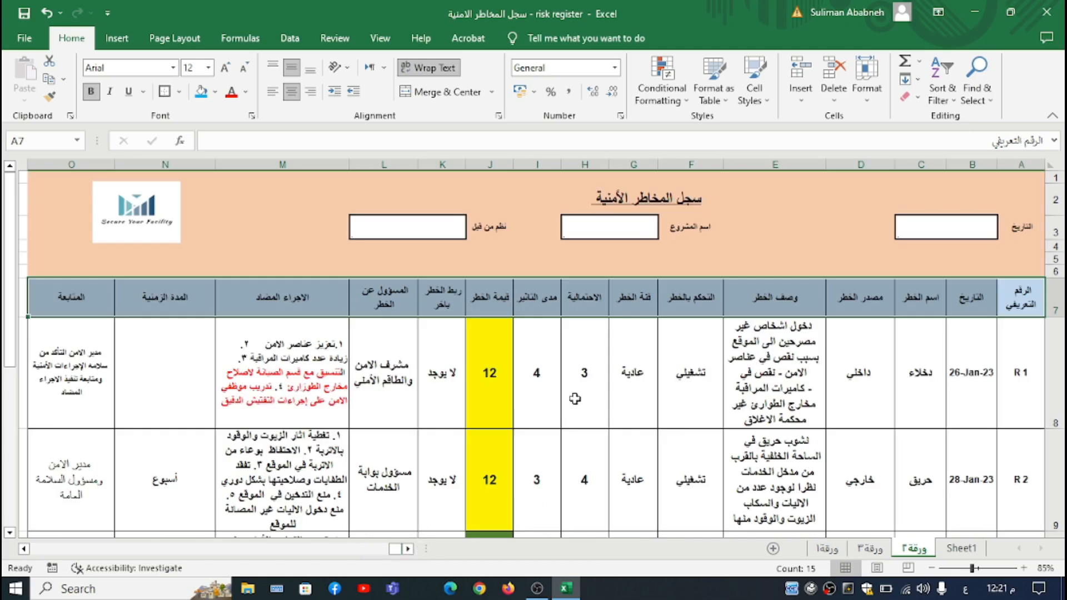